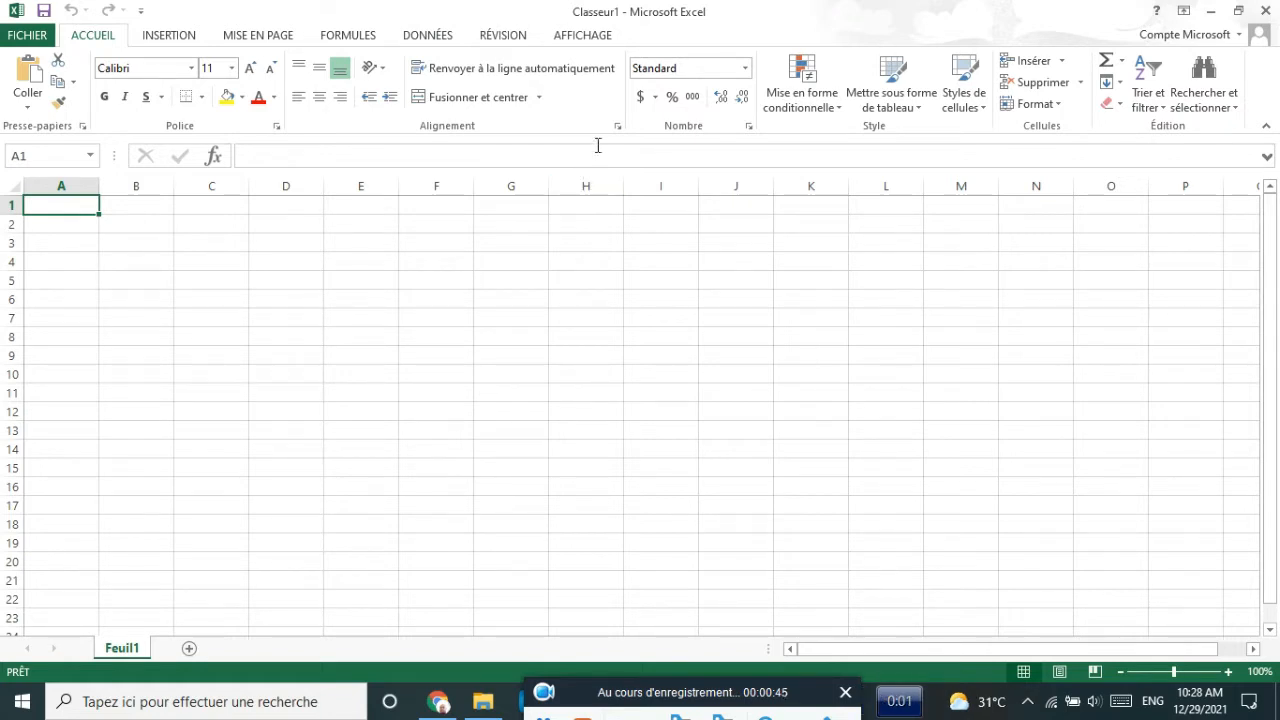
# - Type 'tresor.doc' into cell G4 and confirm it
pyautogui.click(494, 261)
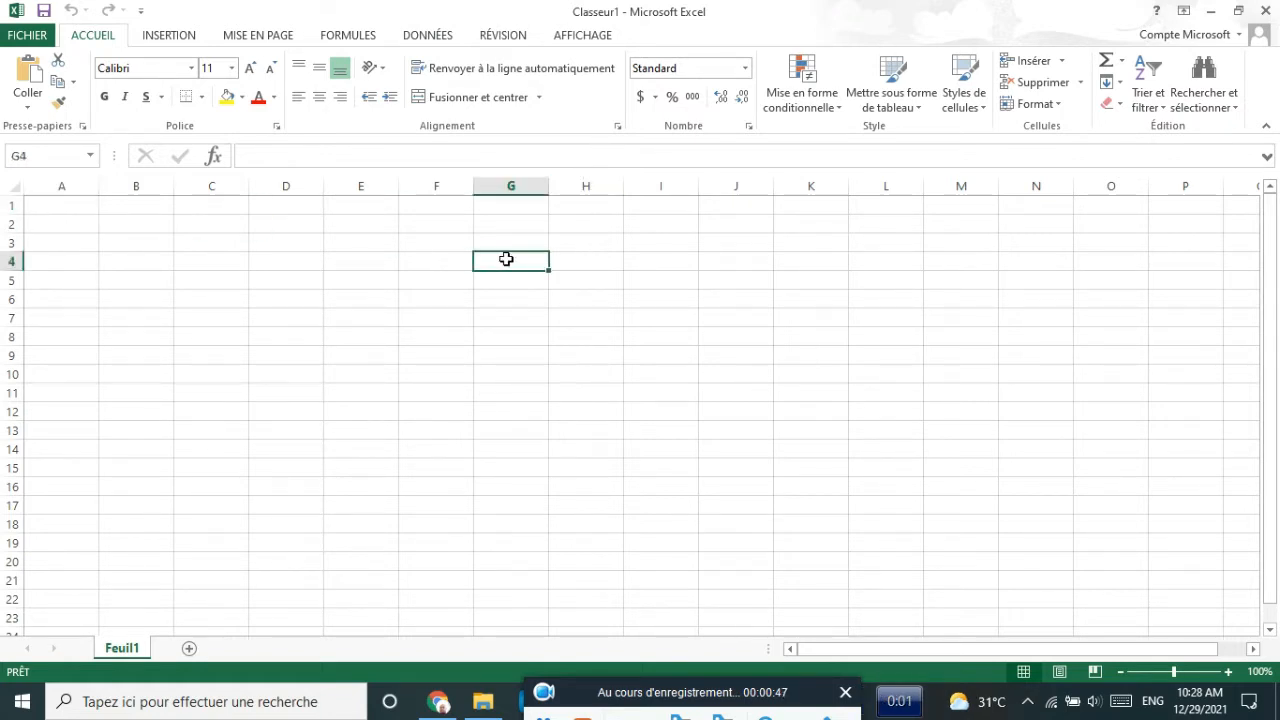
pyautogui.click(578, 261)
pyautogui.click(517, 256)
pyautogui.write('tresor.doc')
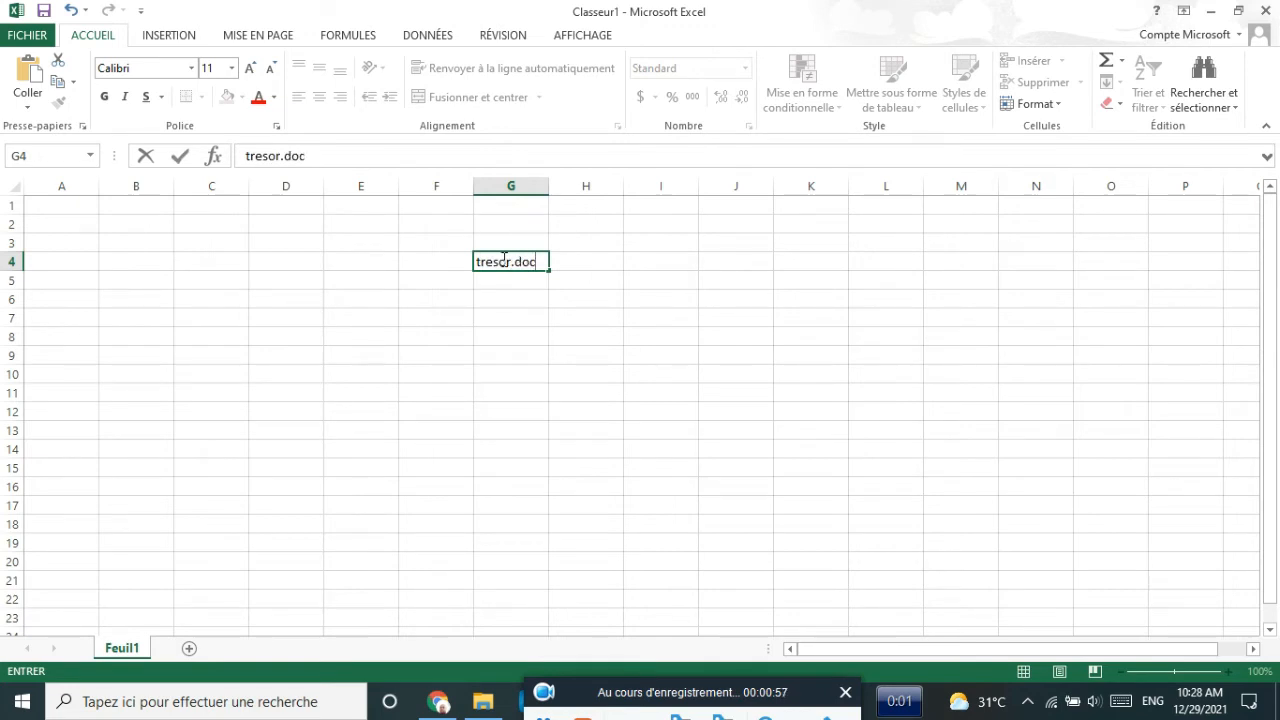
pyautogui.moveTo(510, 262); pyautogui.dragTo(458, 262)
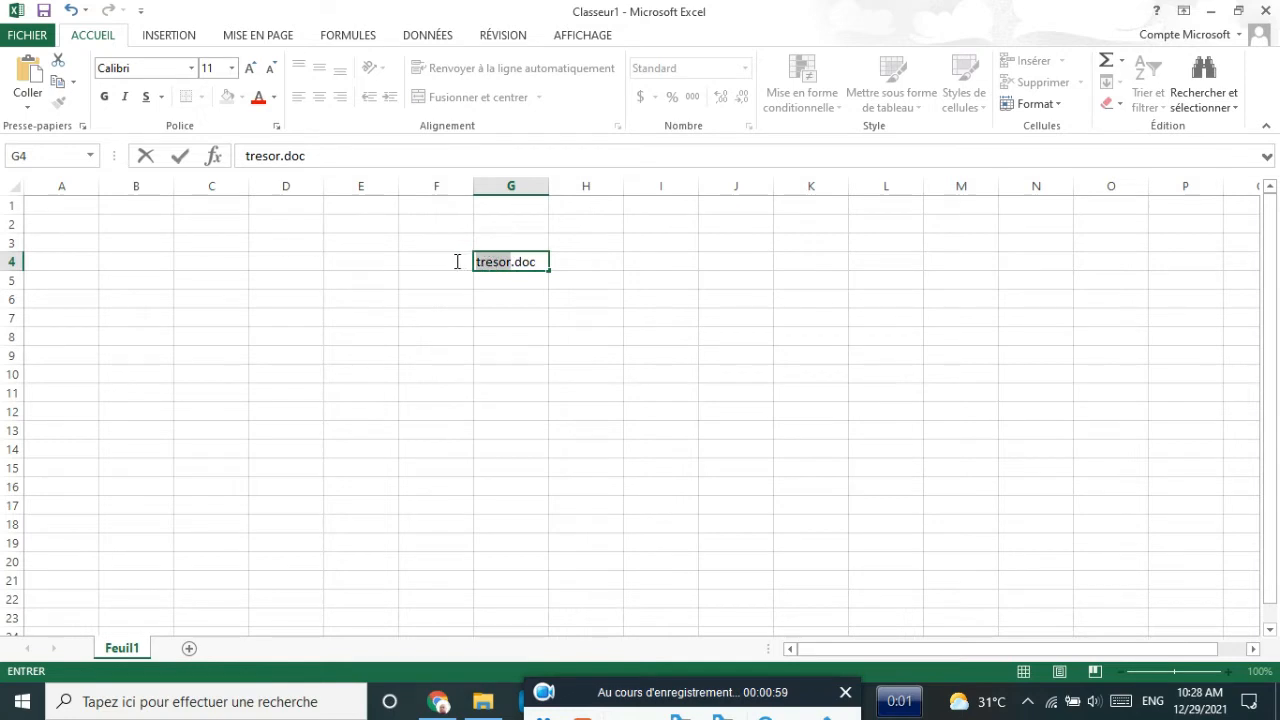
pyautogui.click(514, 262)
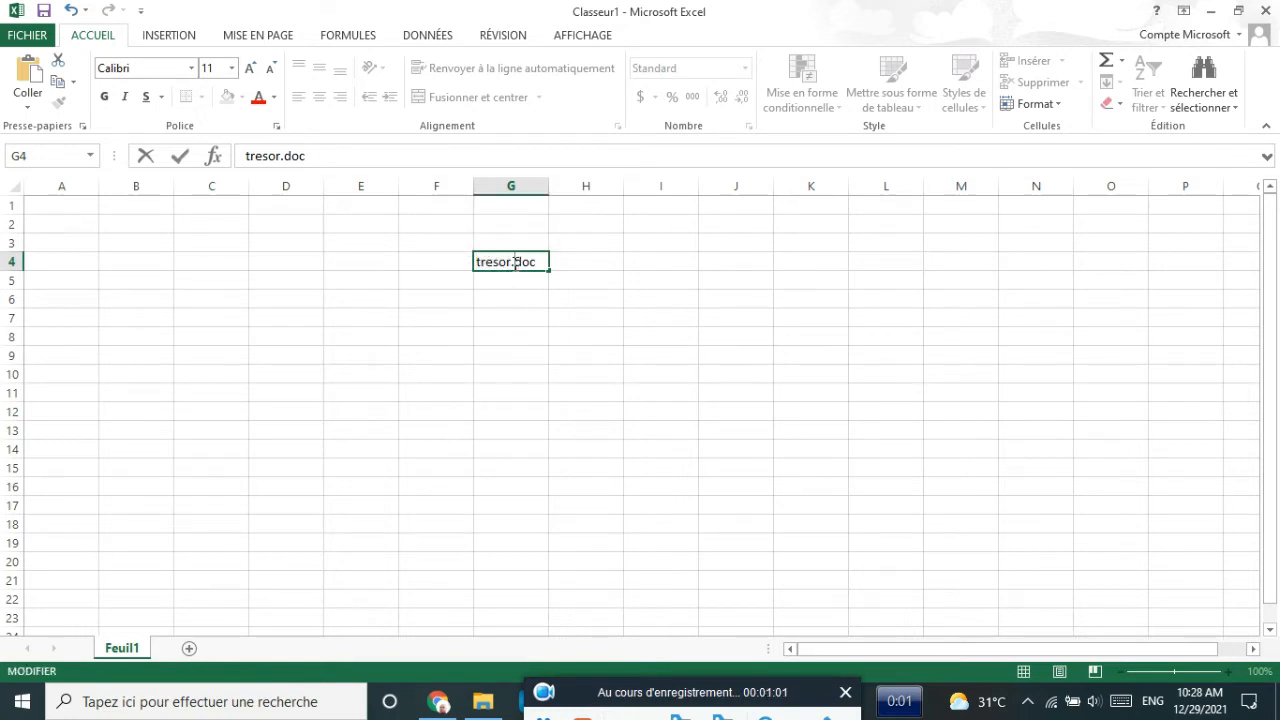
pyautogui.doubleClick(514, 262)
pyautogui.press('Return')
pyautogui.click(503, 296)
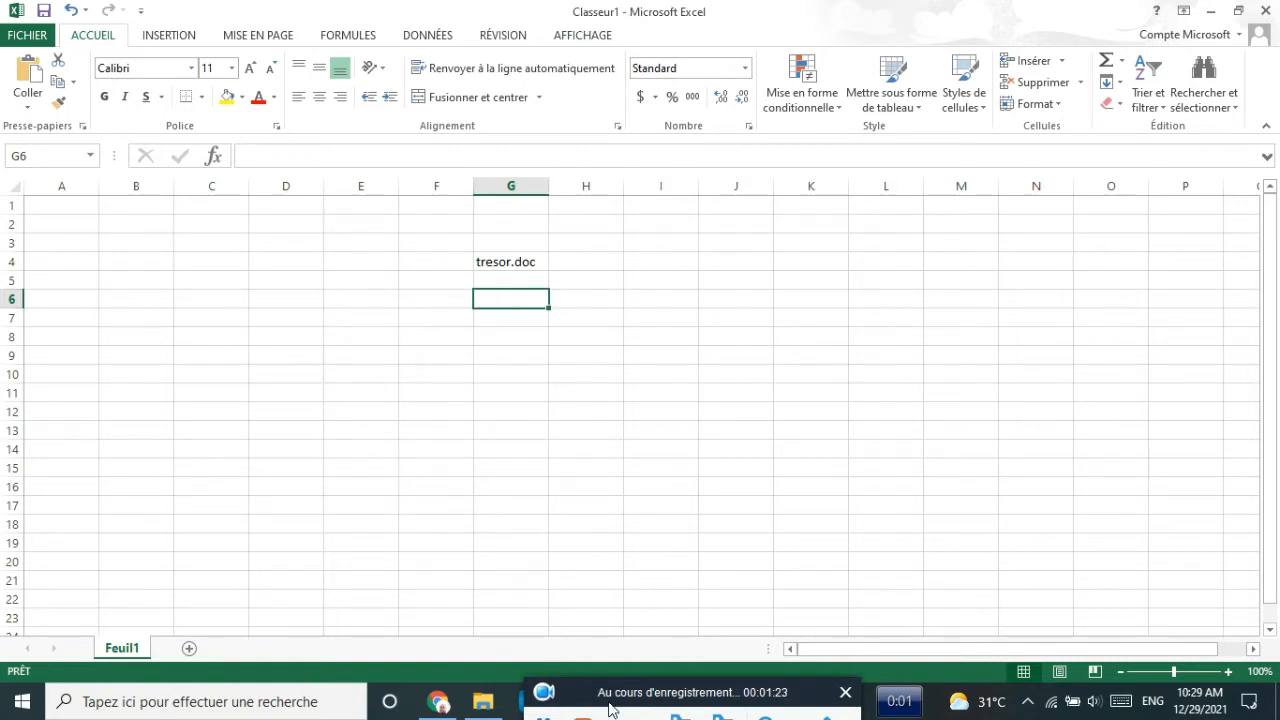
# - Clear the tresor.doc entry from G4 and return to cell A1
pyautogui.moveTo(609, 695); pyautogui.dragTo(612, 658)
pyautogui.click(555, 693)
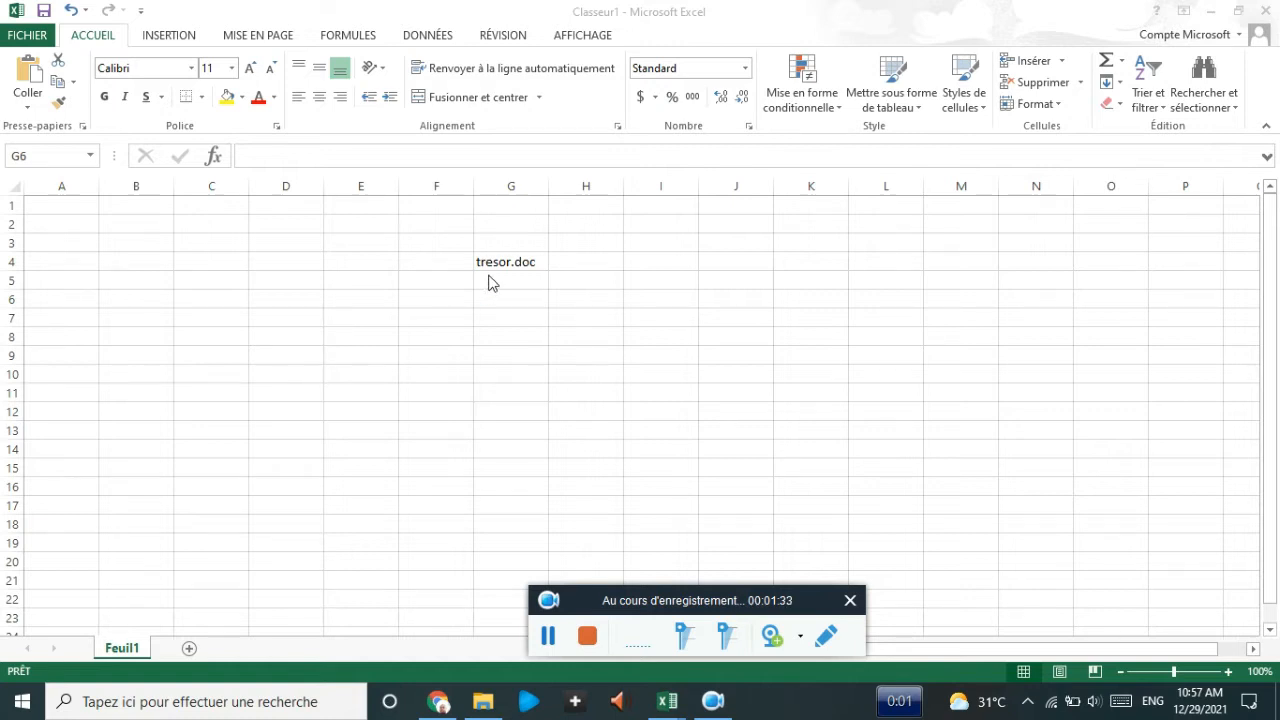
pyautogui.click(487, 278)
pyautogui.click(494, 263)
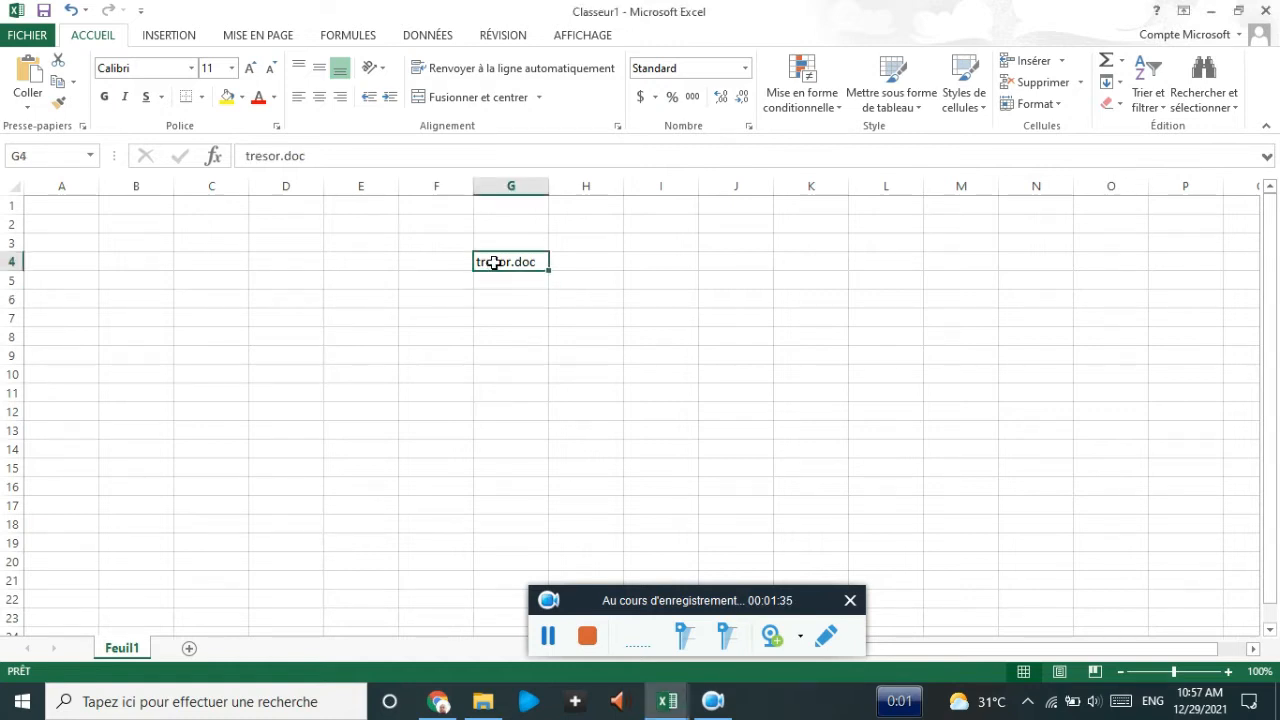
pyautogui.press('BackSpace')
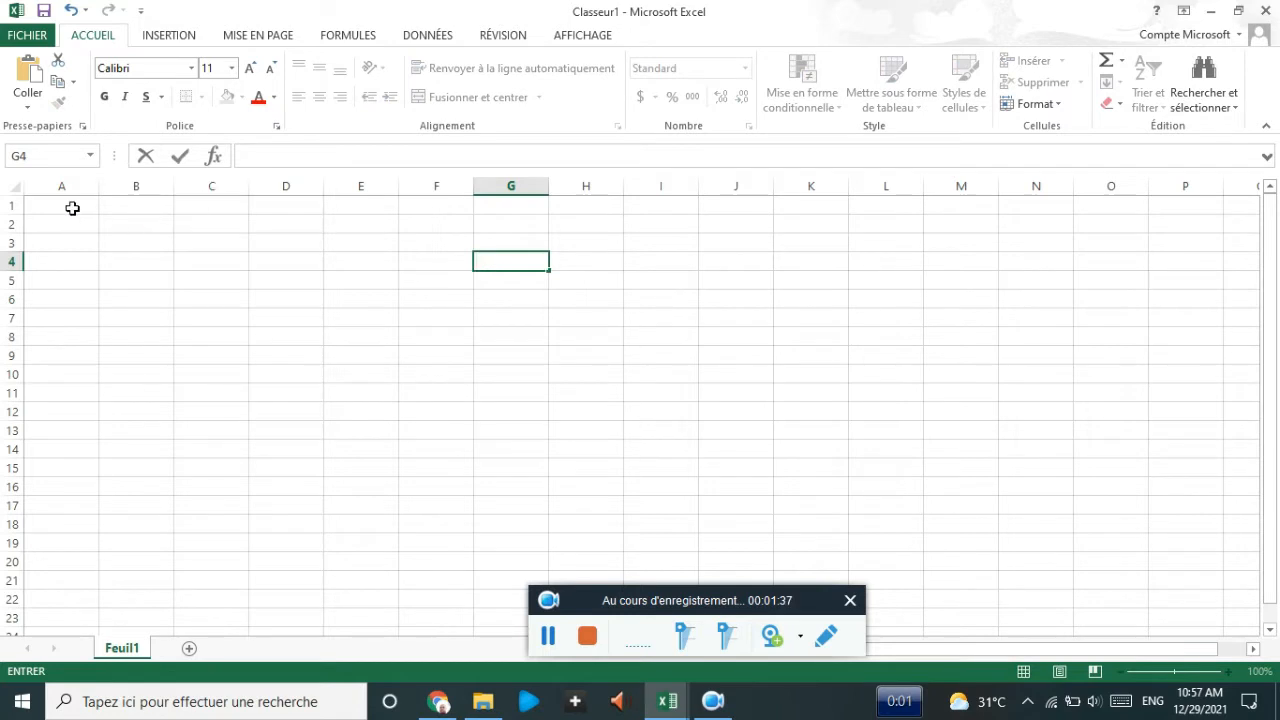
pyautogui.click(72, 207)
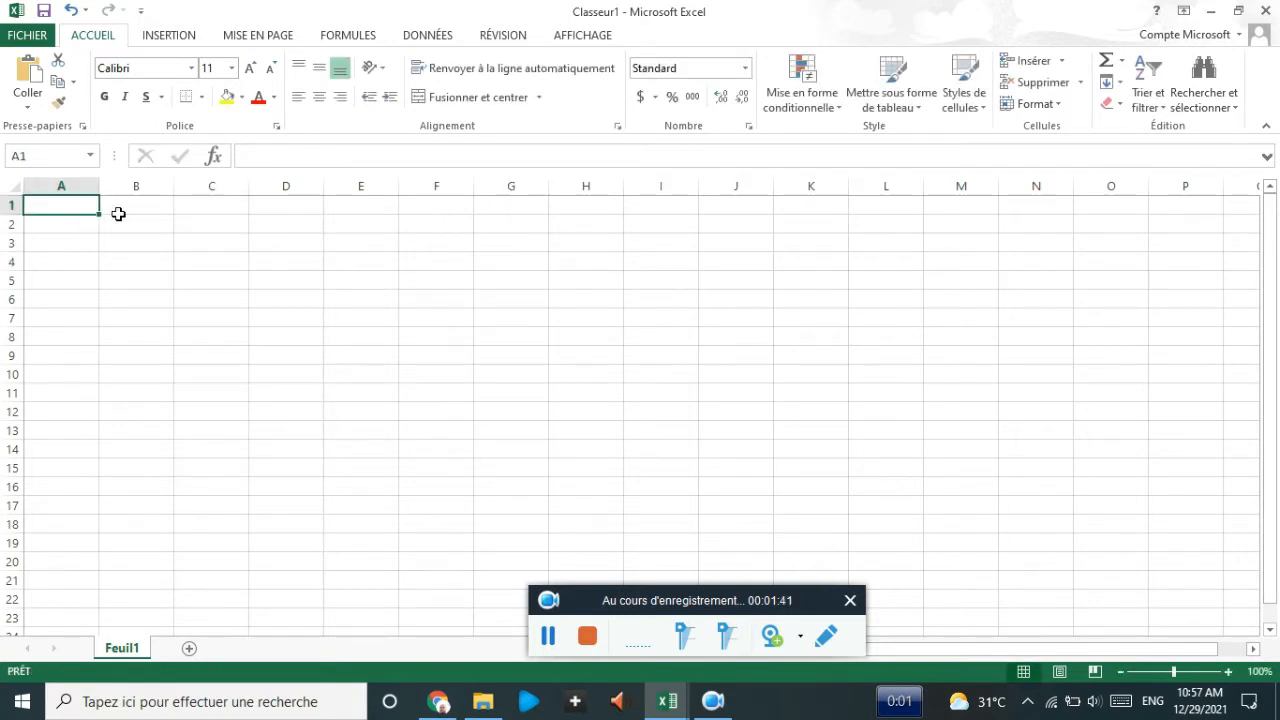
pyautogui.click(200, 200)
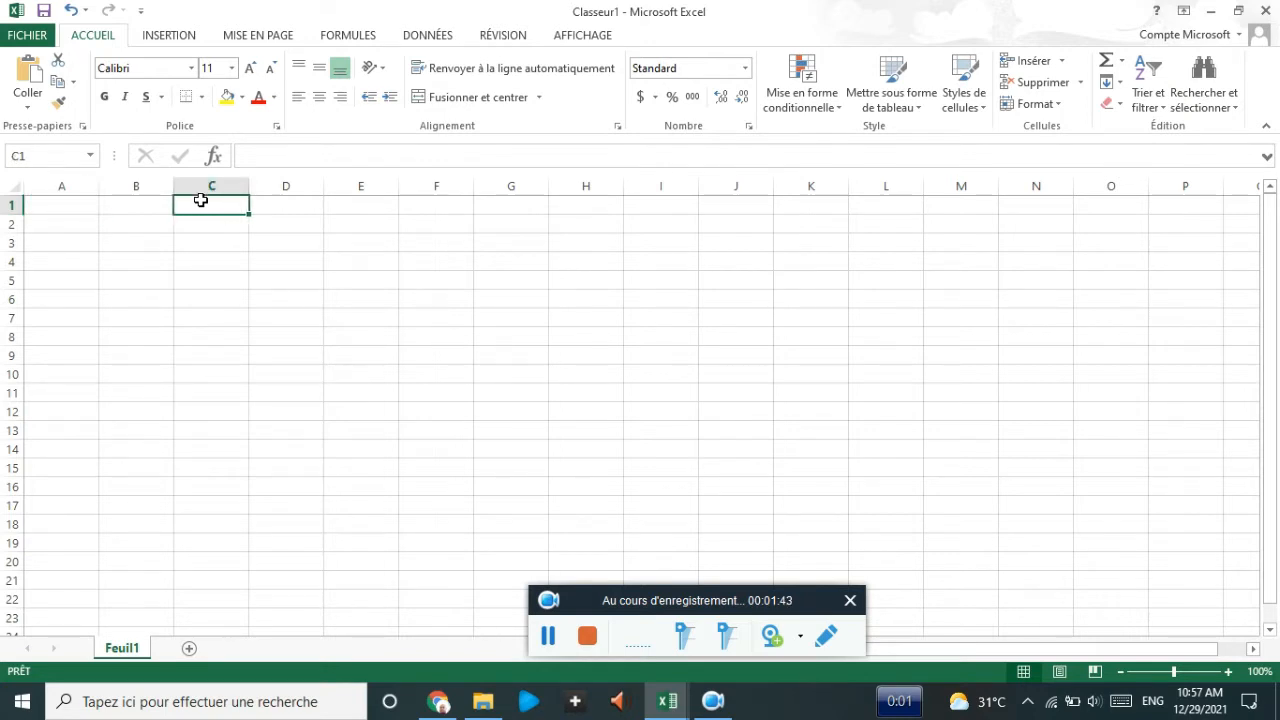
pyautogui.click(70, 199)
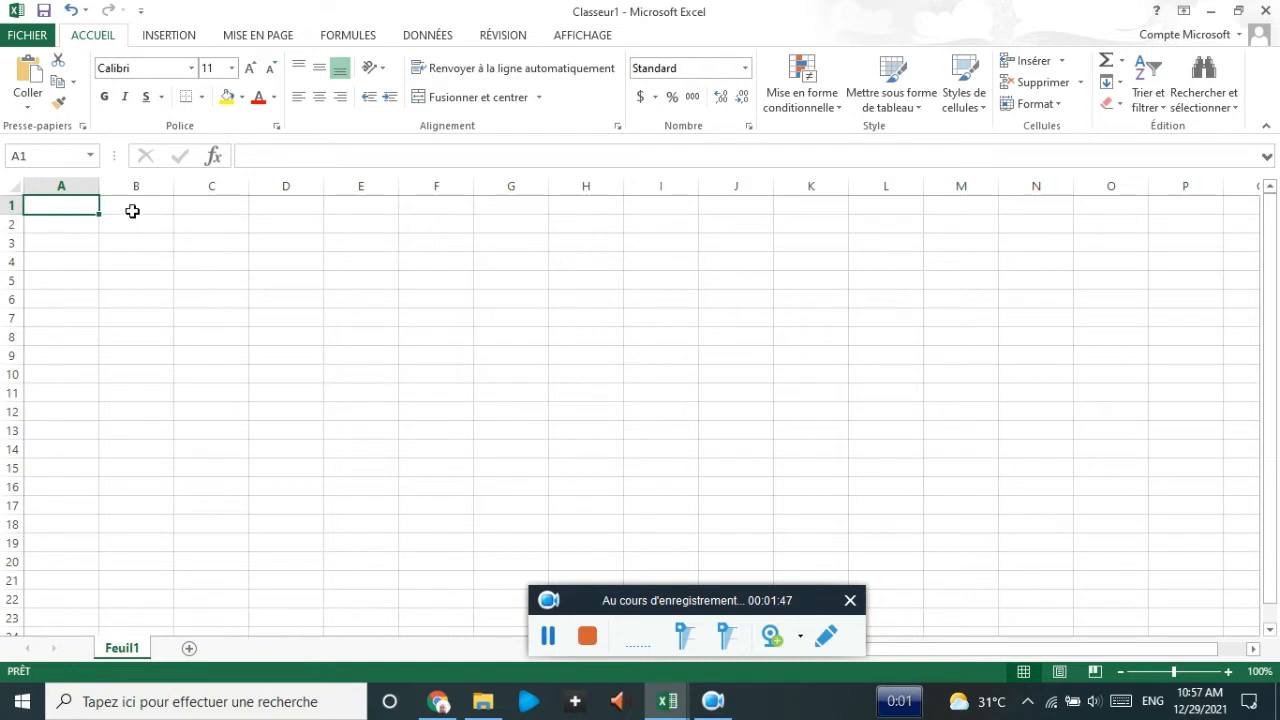
# - Enter the label 'taux en FC' in D1 and the exchange rate 2000 in E1
pyautogui.click(286, 201)
pyautogui.write('taux')
pyautogui.click(346, 207)
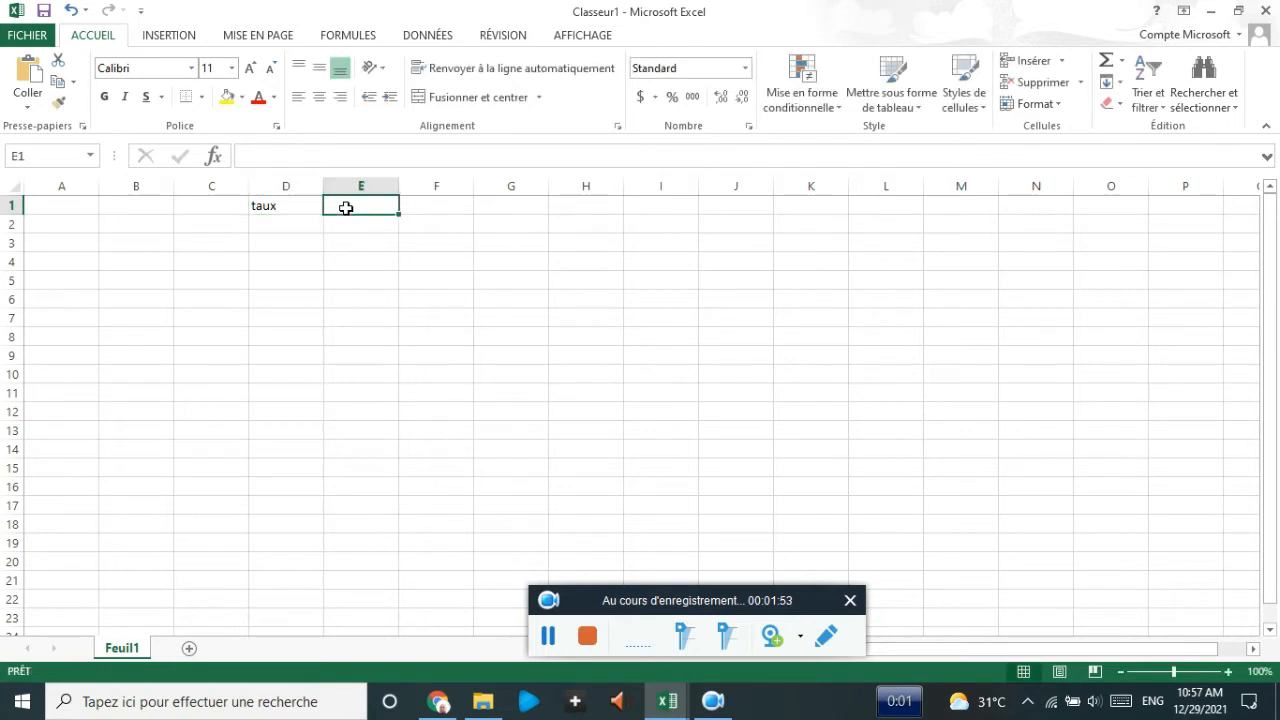
pyautogui.write('2000')
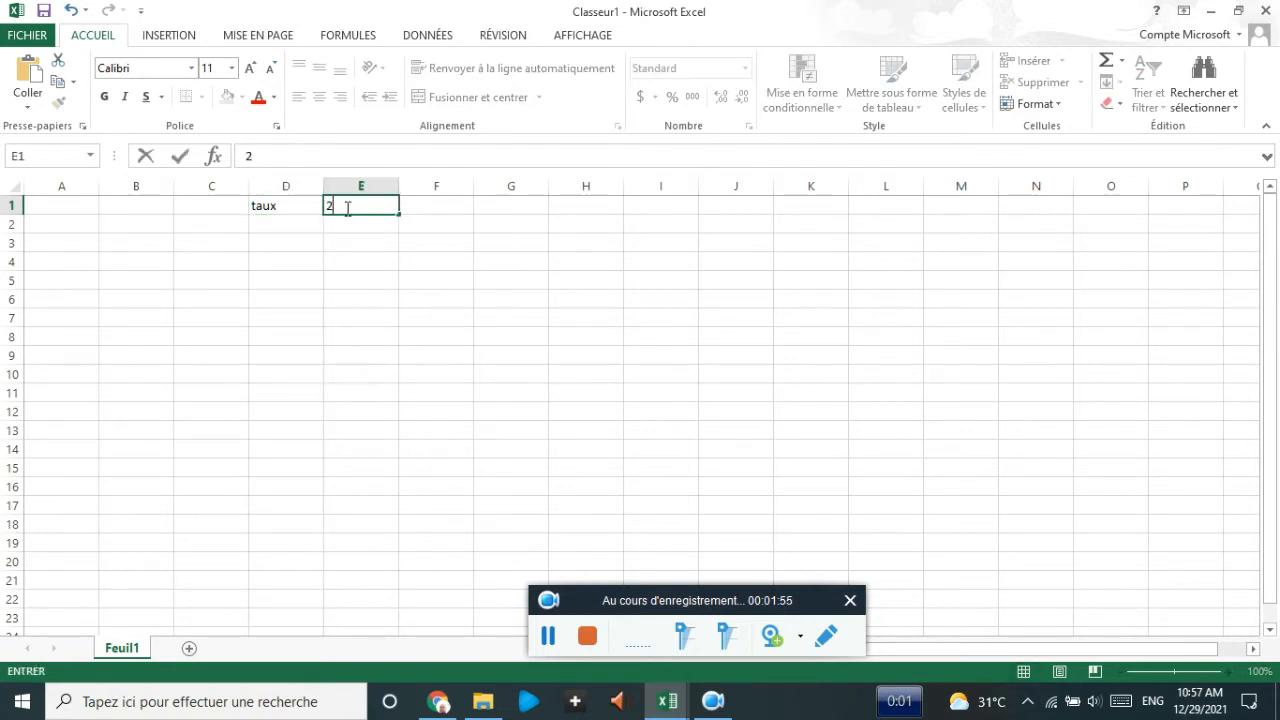
pyautogui.click(296, 207)
pyautogui.doubleClick(296, 207)
pyautogui.write('en FC')
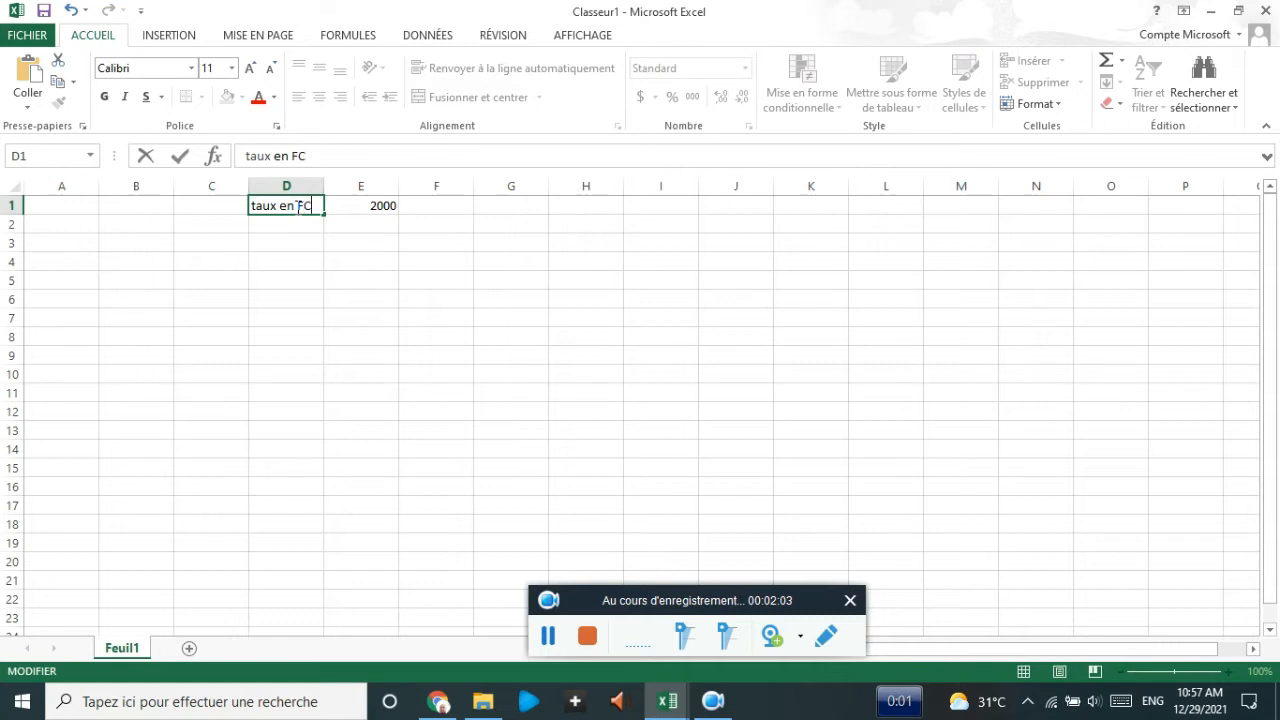
pyautogui.press('Return')
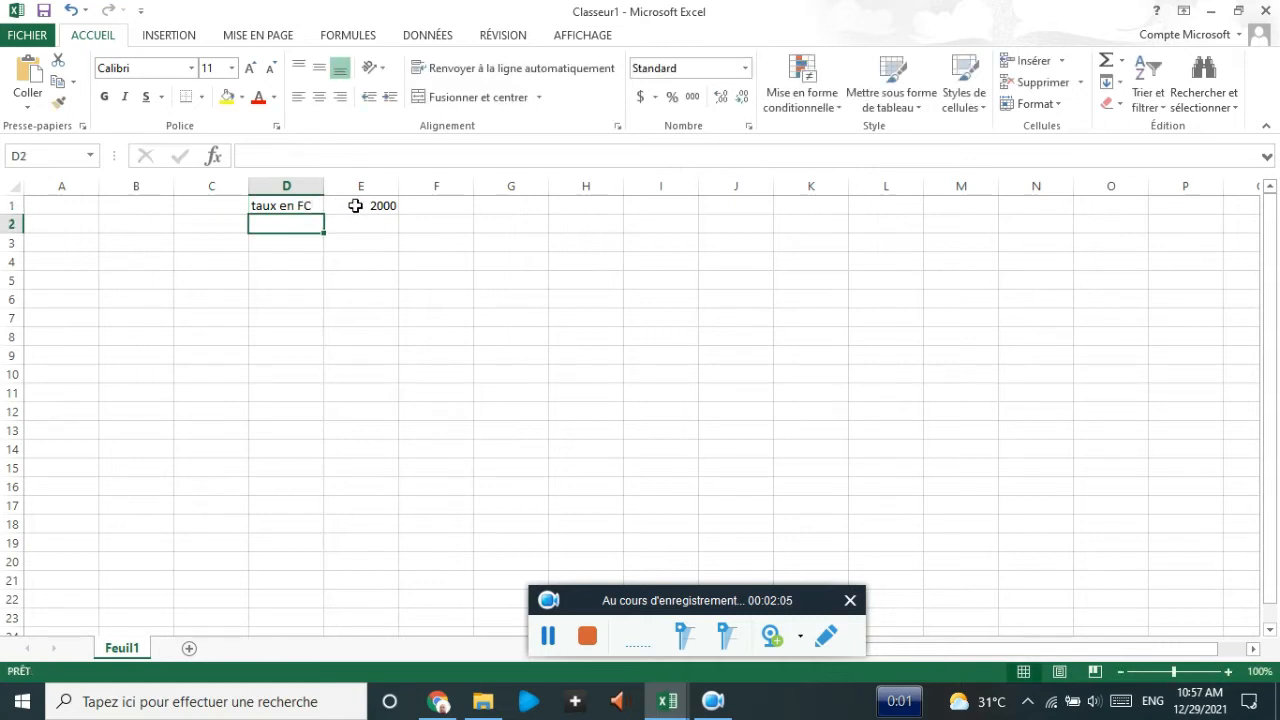
# - Highlight the rate cell E1 with a yellow fill
pyautogui.click(356, 205)
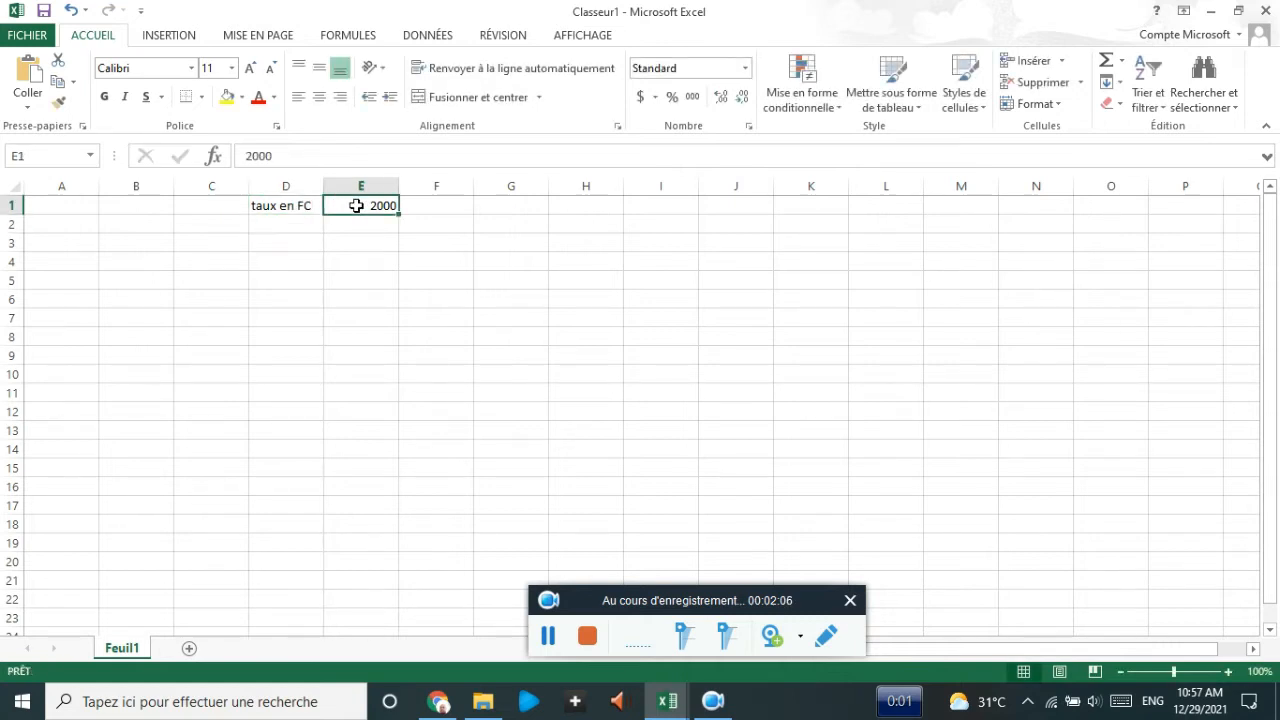
pyautogui.click(227, 96)
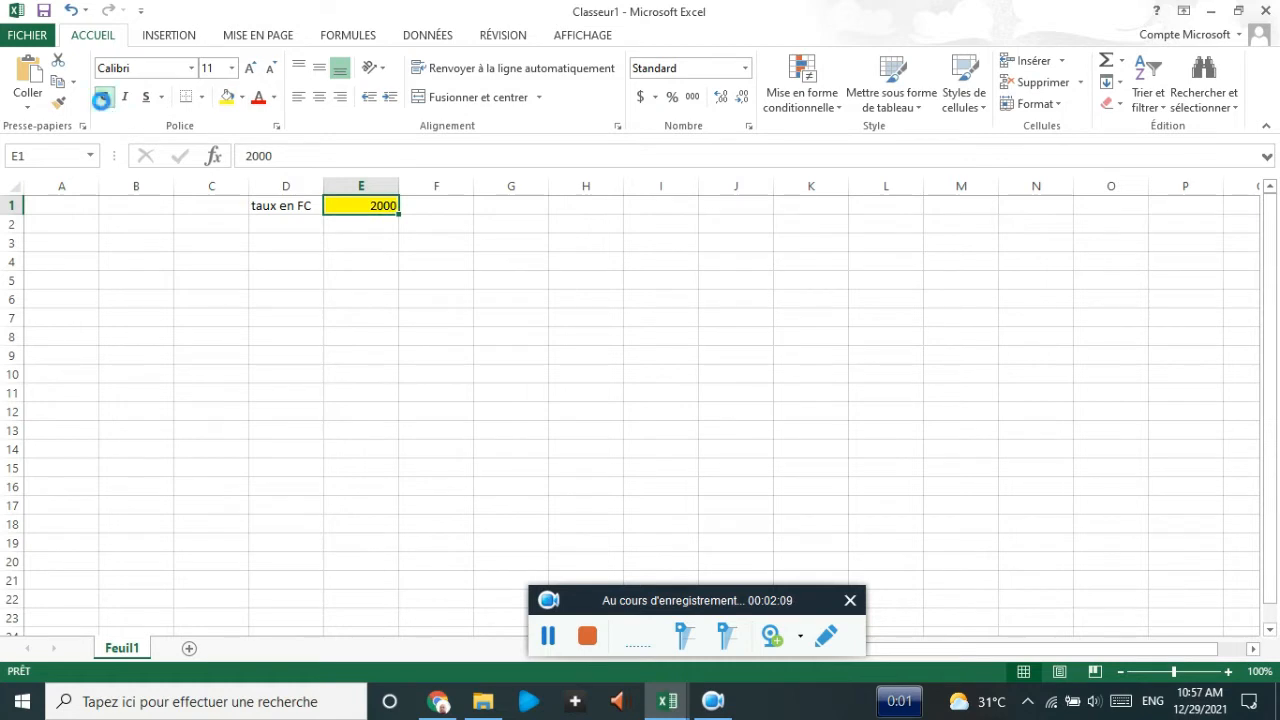
pyautogui.click(64, 220)
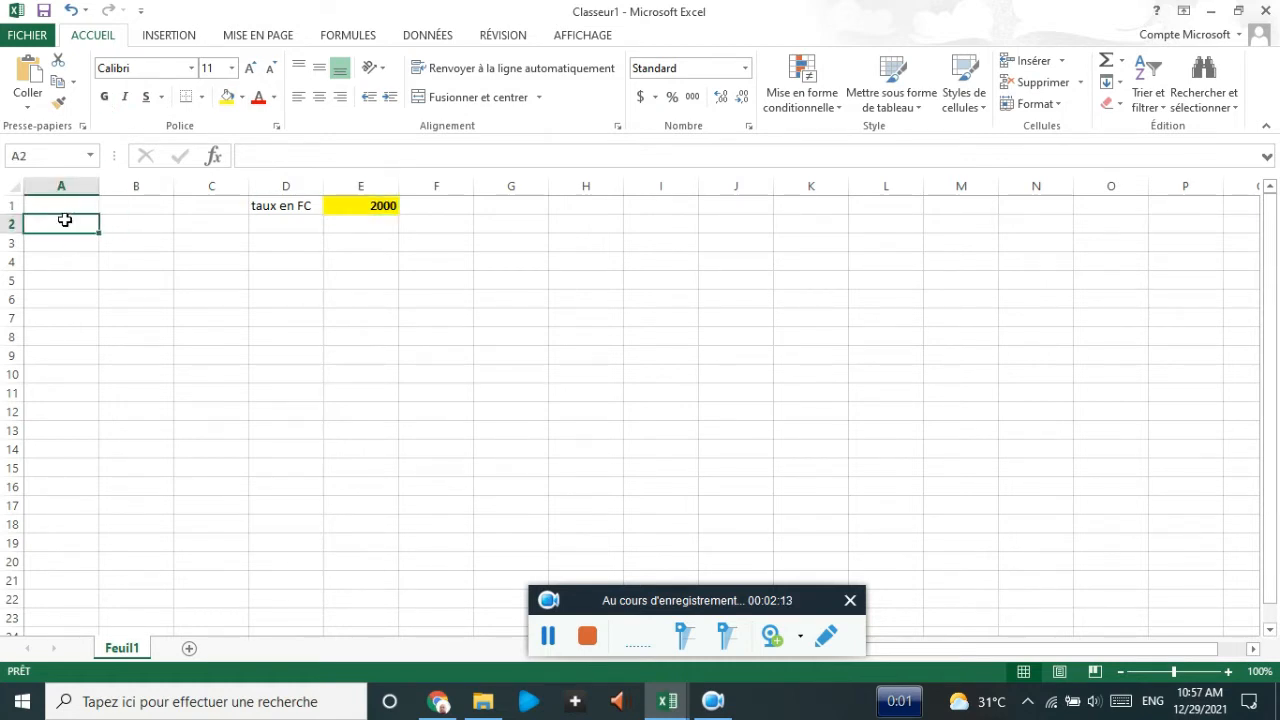
# - Enter headings MONTANT FC in A2 and MONTANT EN DOLLARS in B2, AutoFitting columns A and B
pyautogui.write('MONTANT FC')
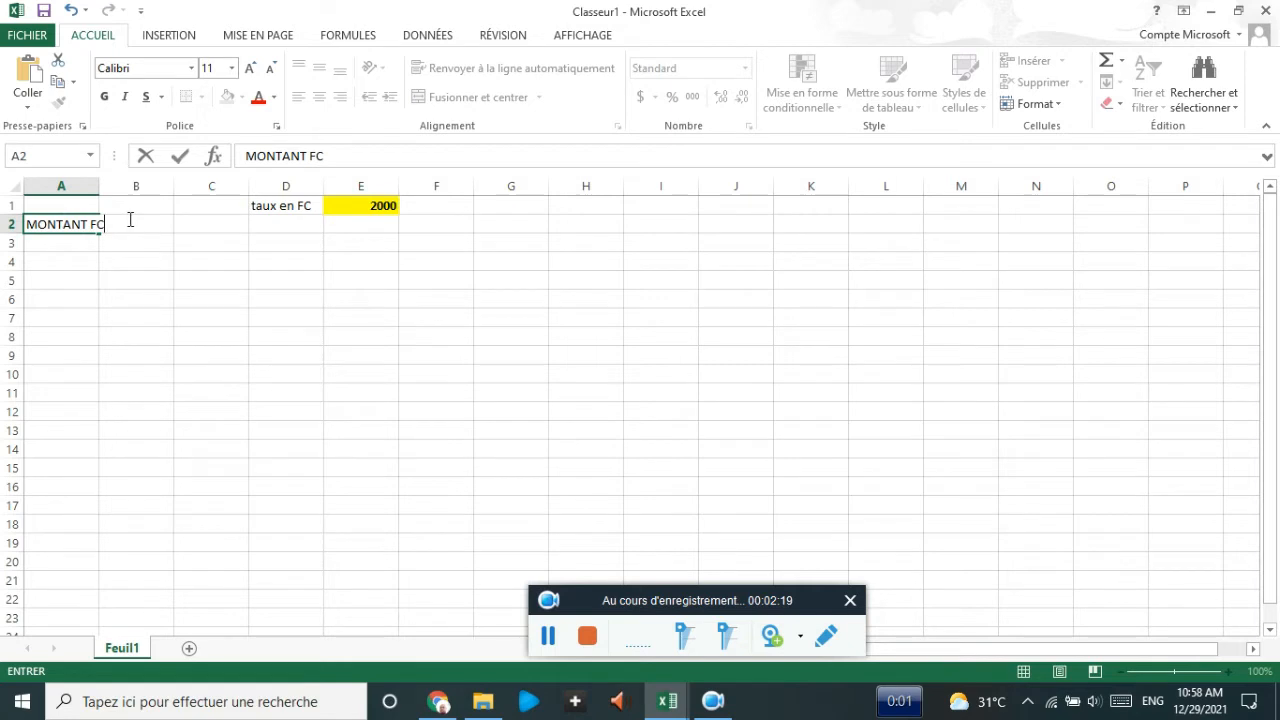
pyautogui.click(130, 219)
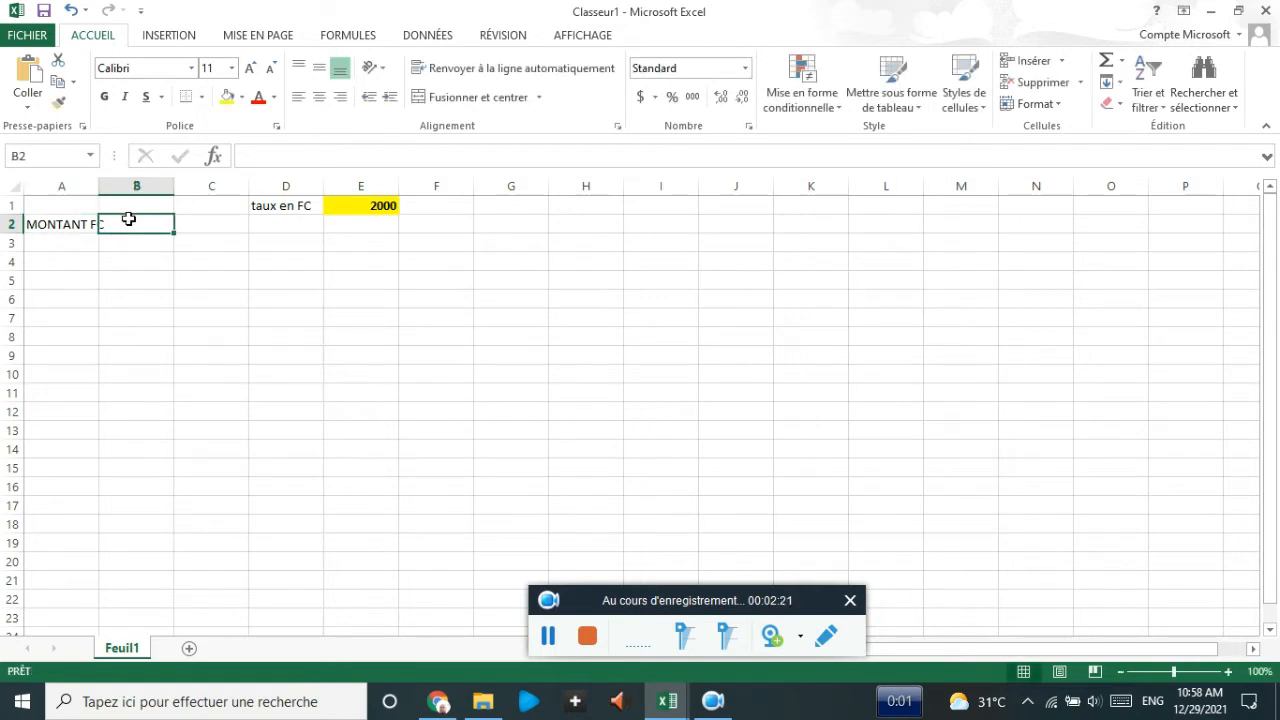
pyautogui.write('MONT')
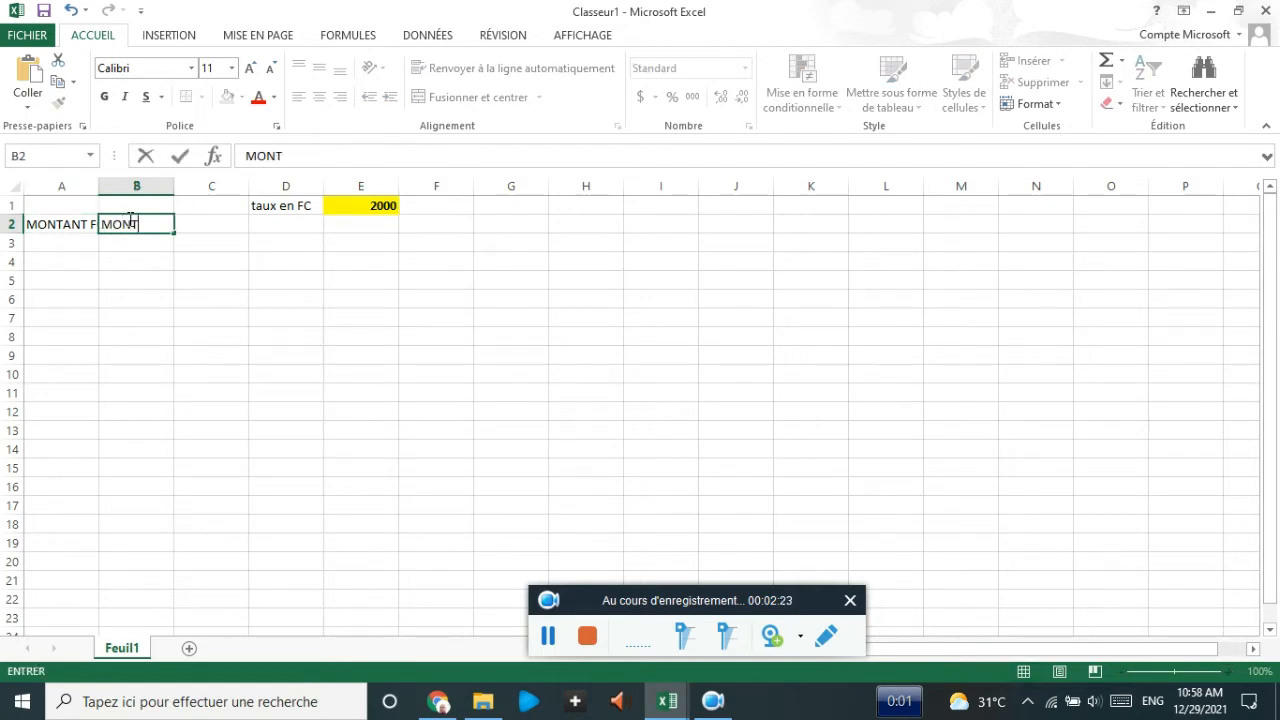
pyautogui.write('ANT')
pyautogui.write(' EN DOLLARS')
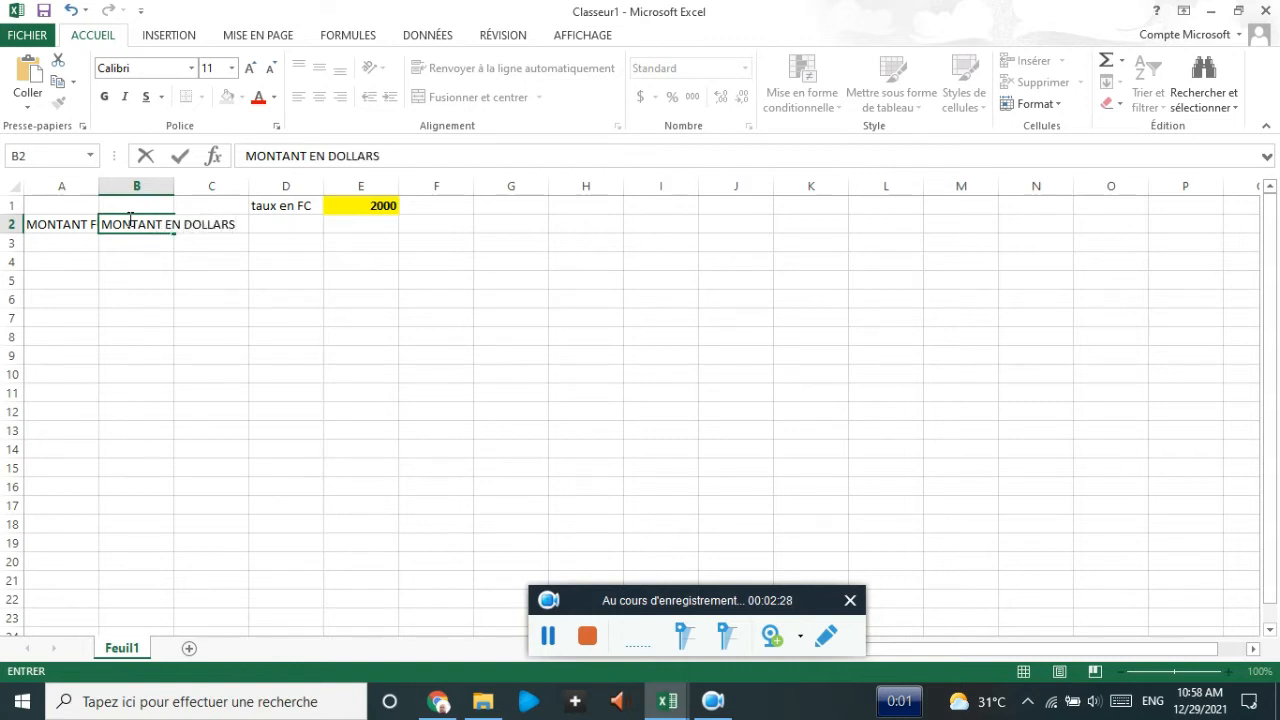
pyautogui.press('Return')
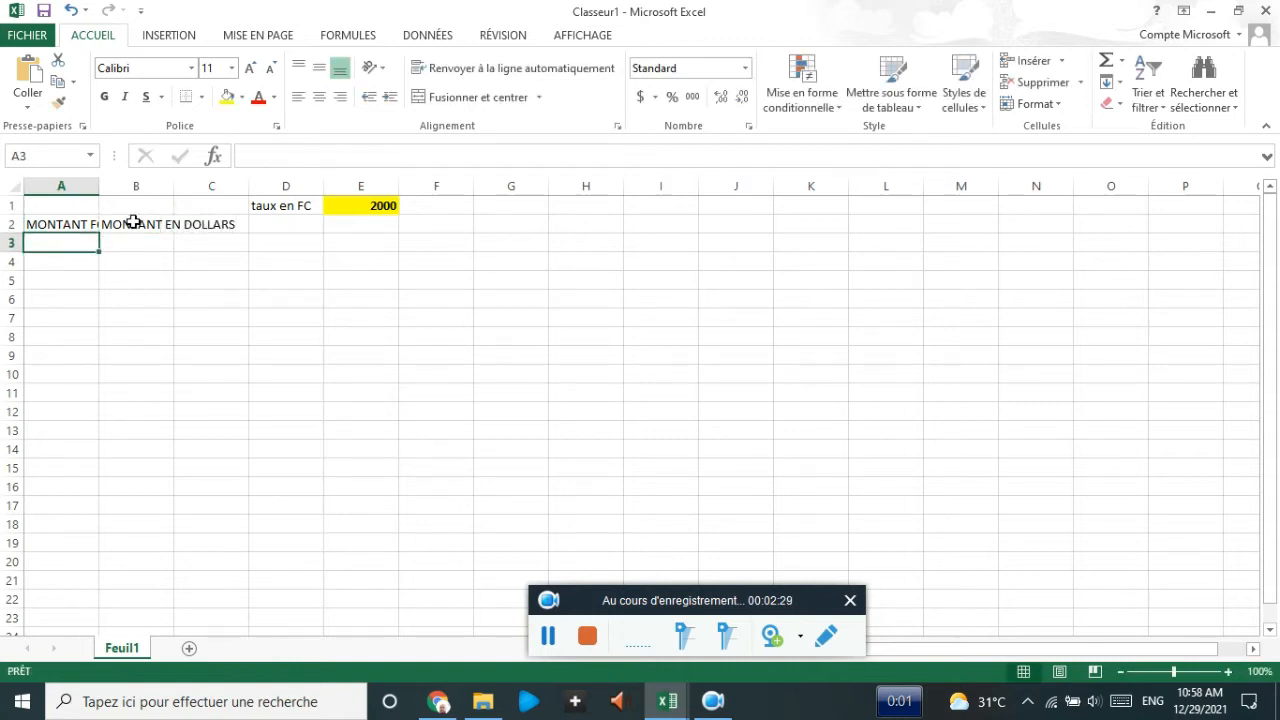
pyautogui.doubleClick(100, 186)
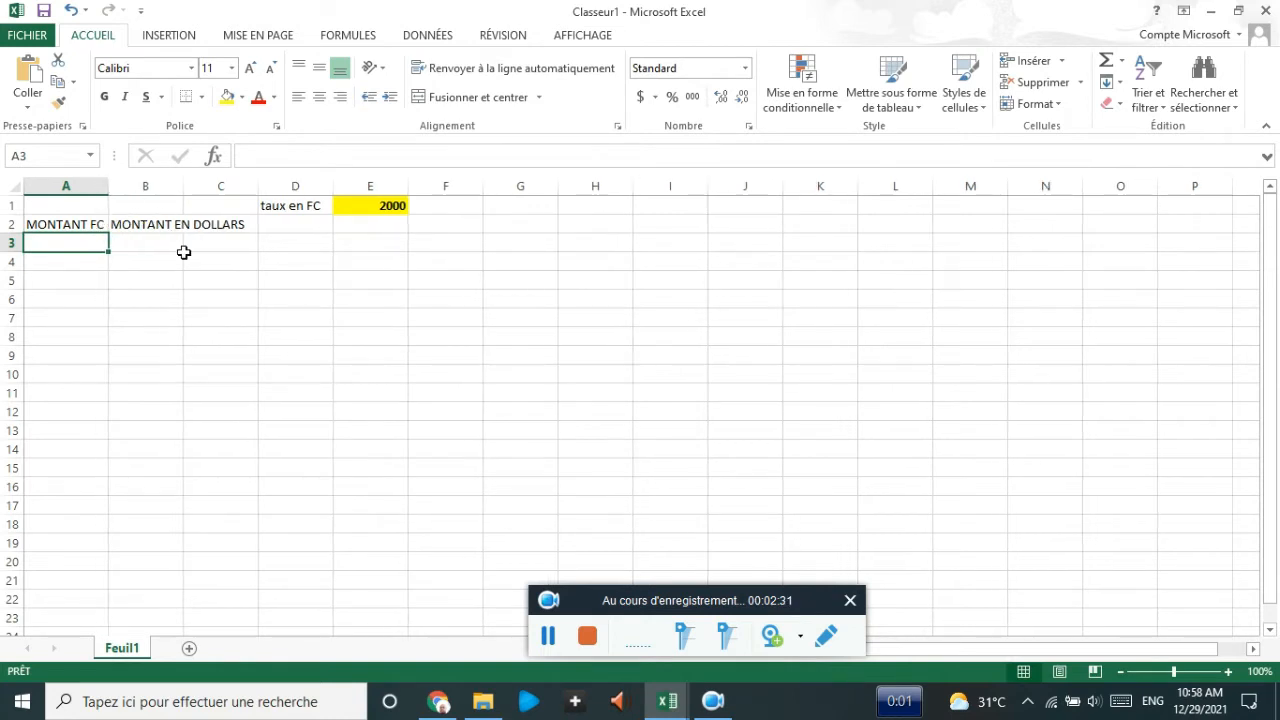
pyautogui.doubleClick(184, 189)
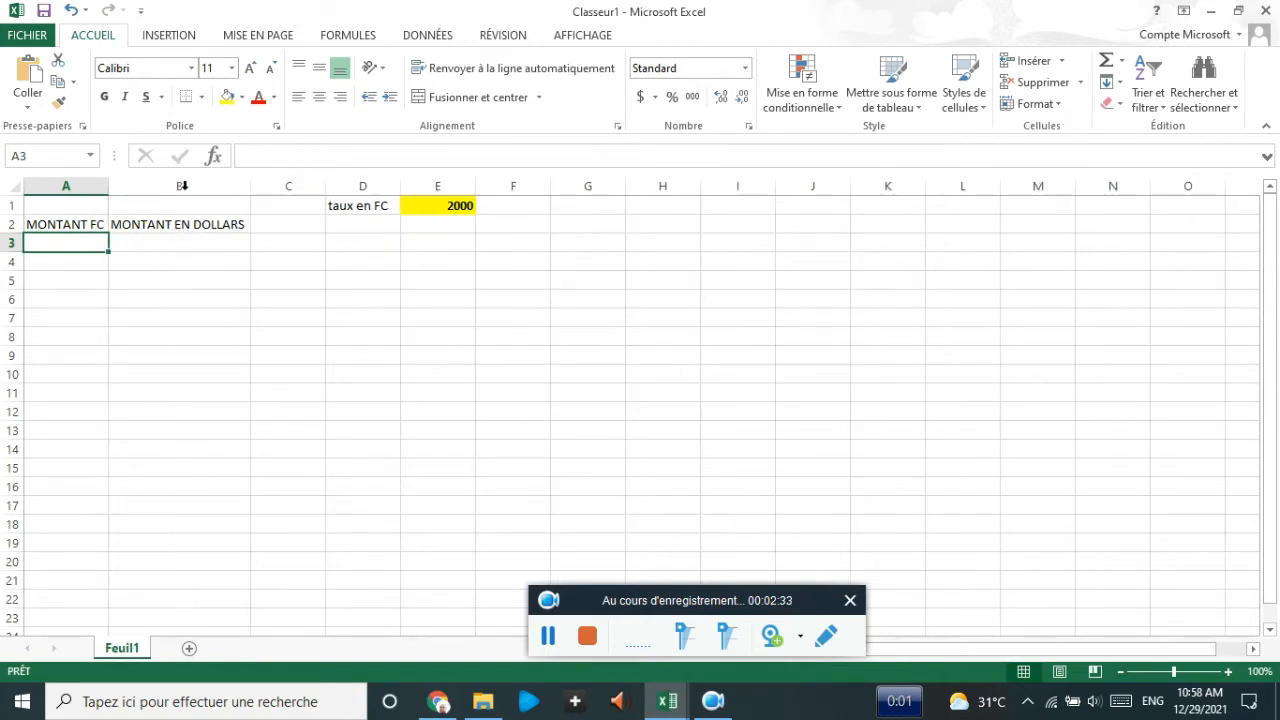
pyautogui.click(86, 219)
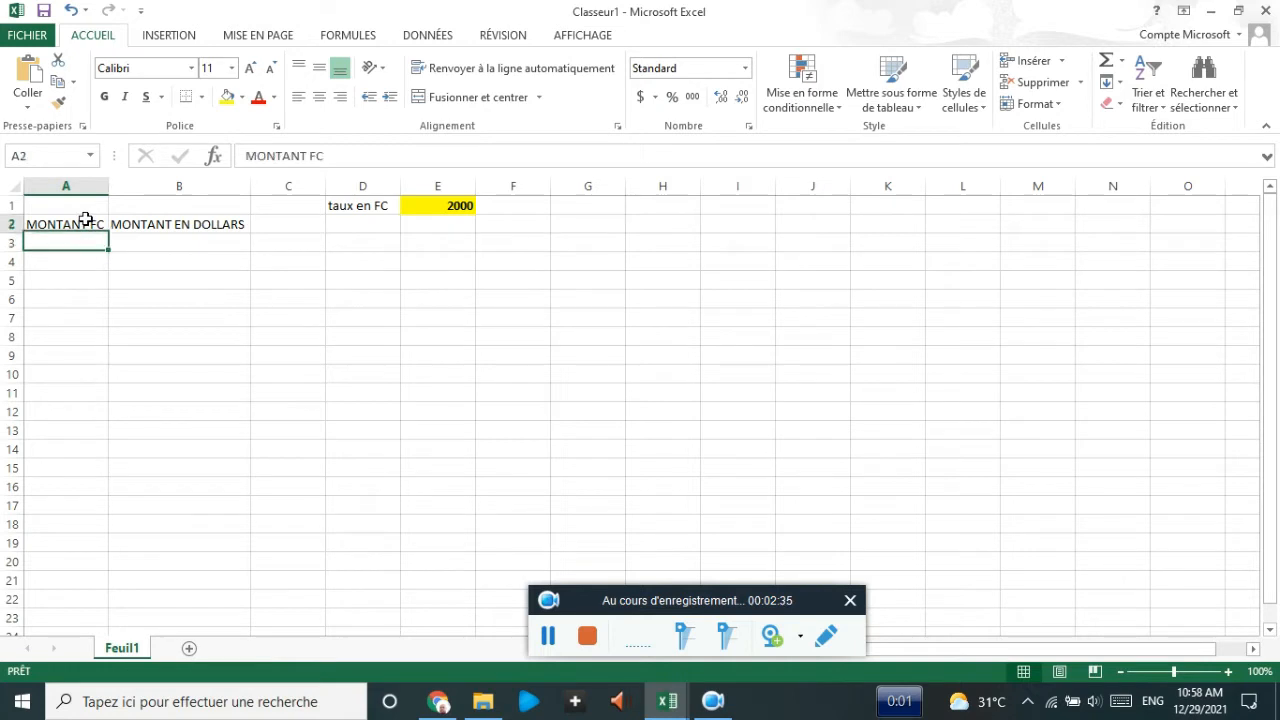
# - Enter the amounts 200000, 2000000, 500000, 20000 and 10000 in A3 to A7
pyautogui.click(76, 241)
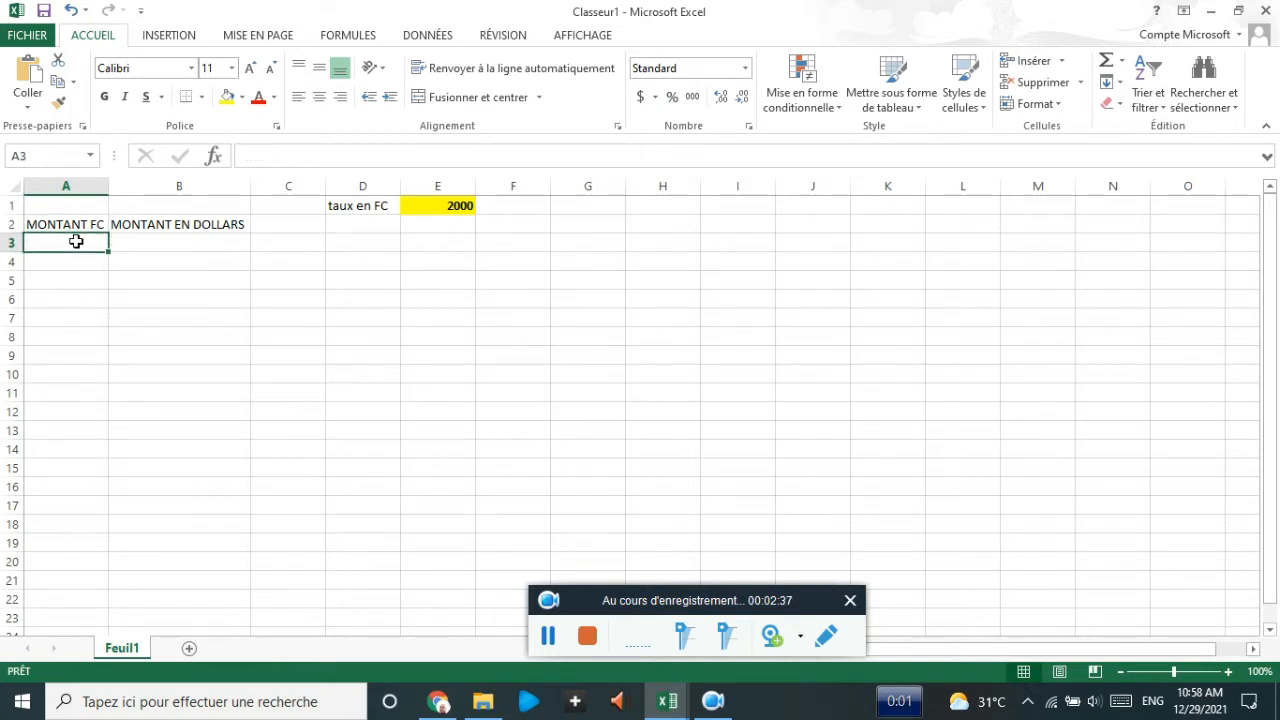
pyautogui.write('200000')
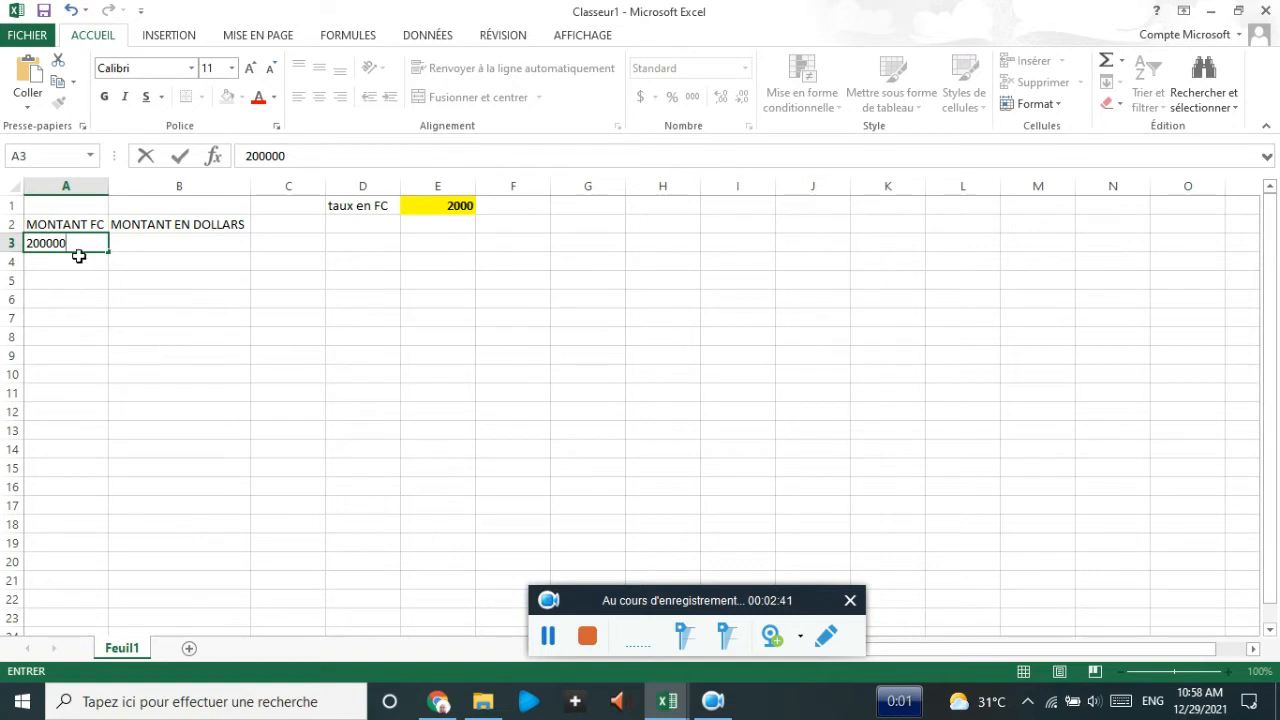
pyautogui.click(79, 257)
pyautogui.write('200')
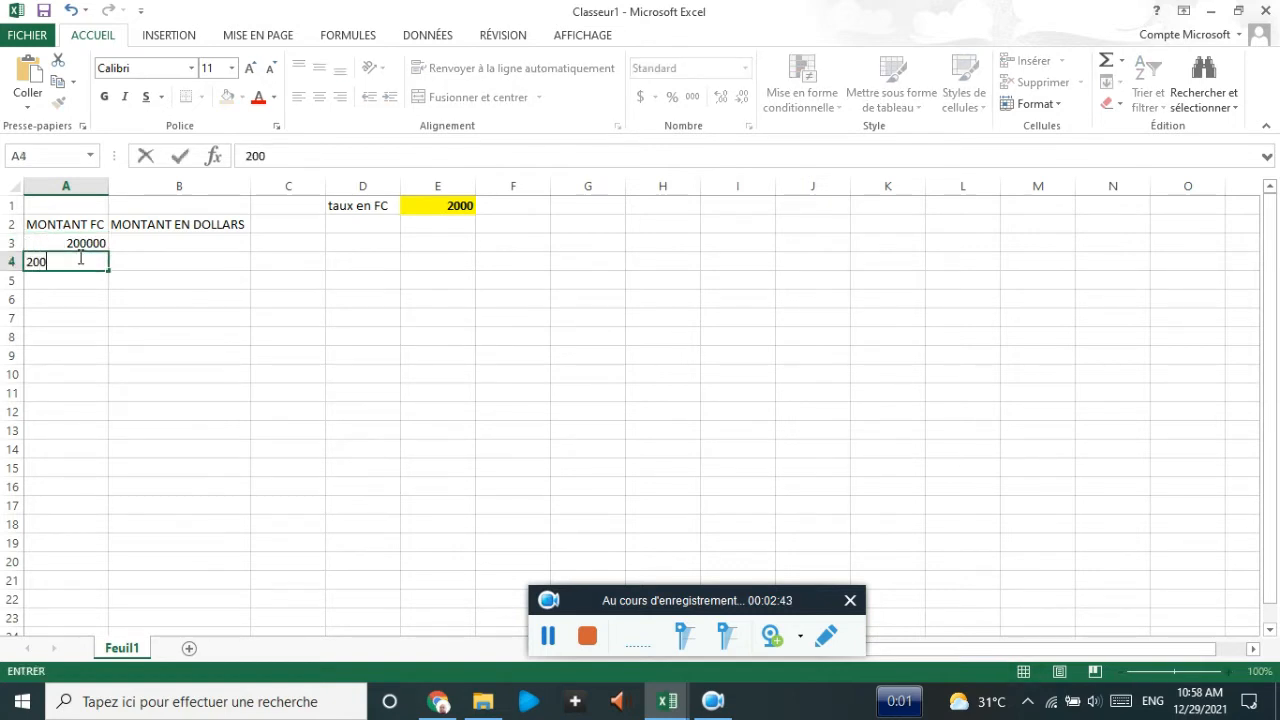
pyautogui.write('0000')
pyautogui.press('Return')
pyautogui.write('\\')
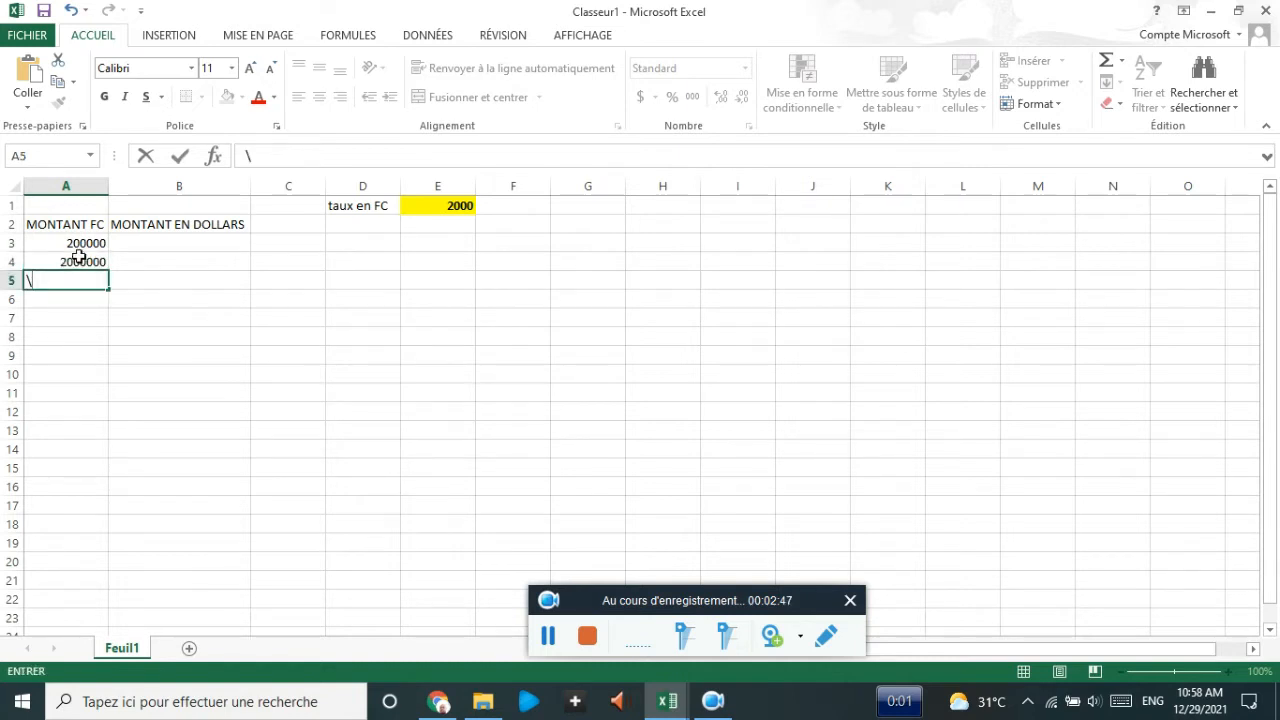
pyautogui.write('00000')
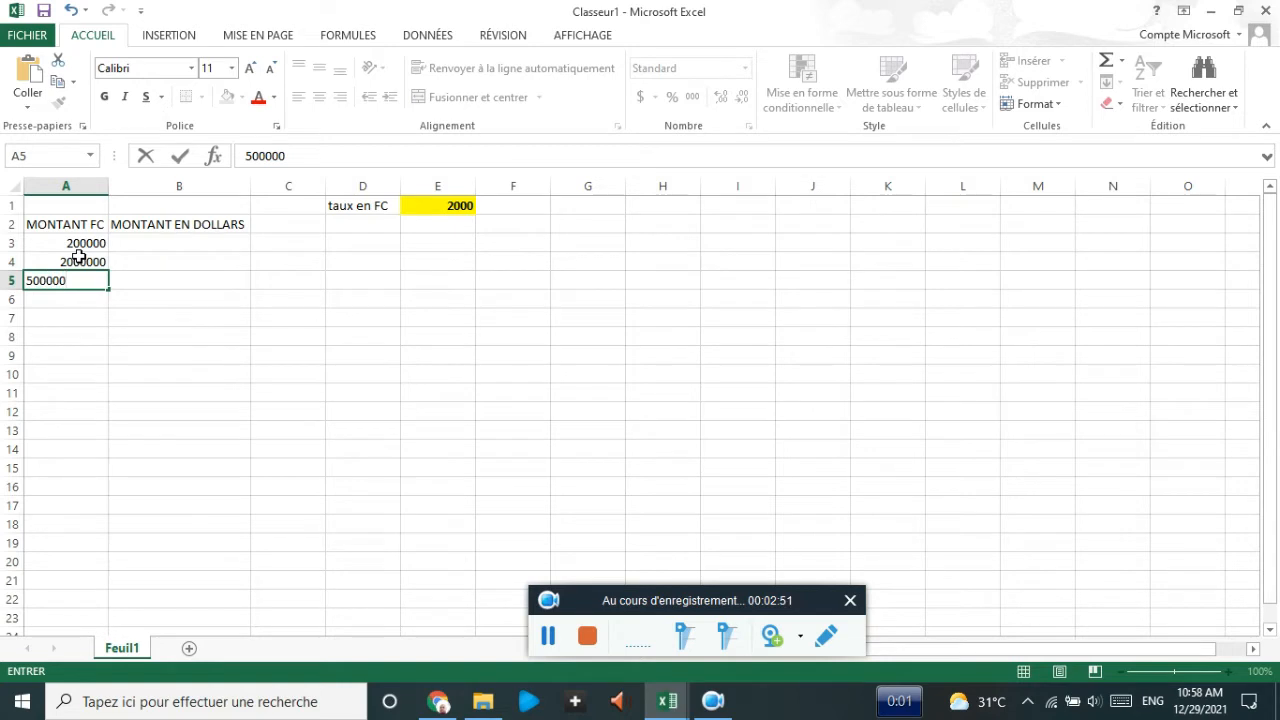
pyautogui.press('Return')
pyautogui.write('20000')
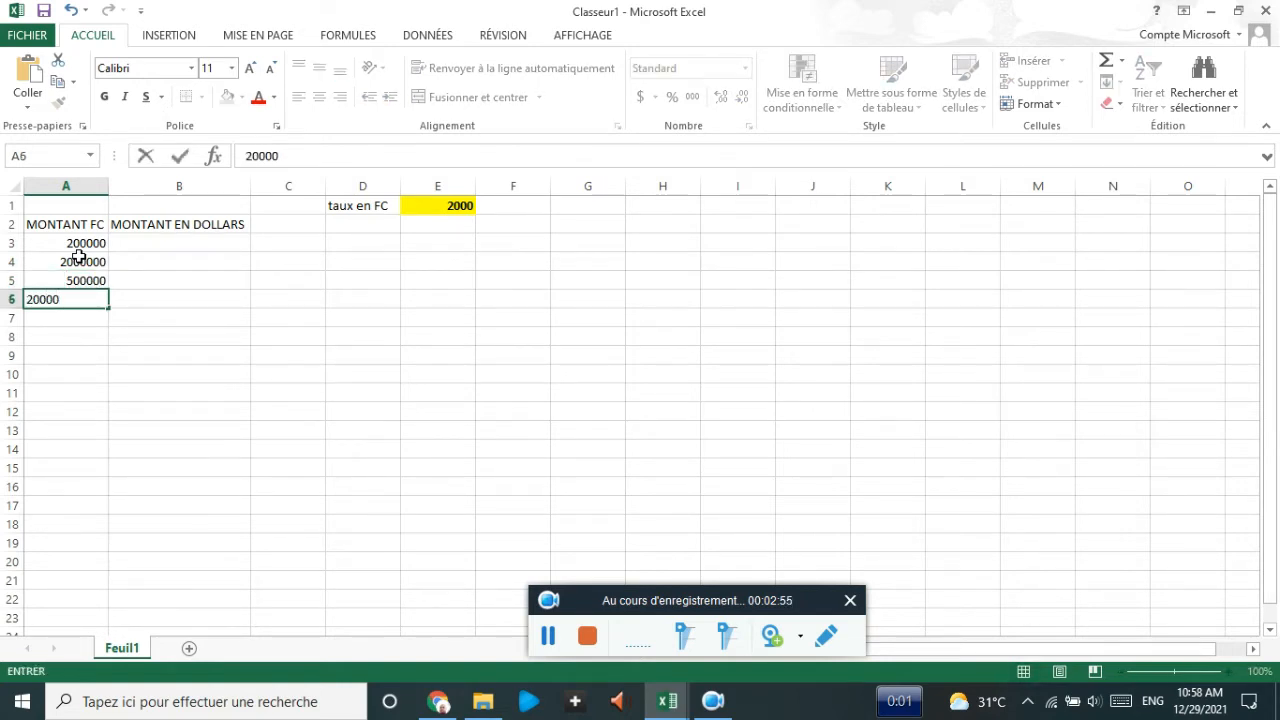
pyautogui.press('Return')
pyautogui.write('10000')
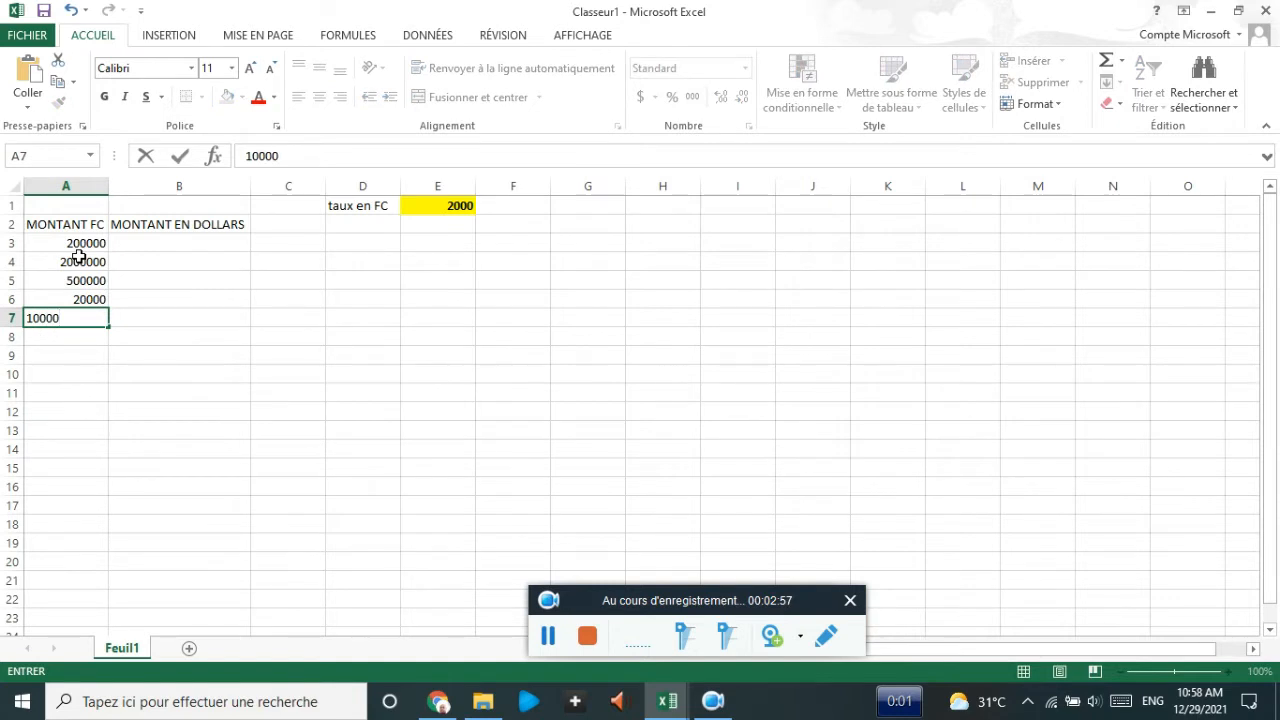
pyautogui.press('Return')
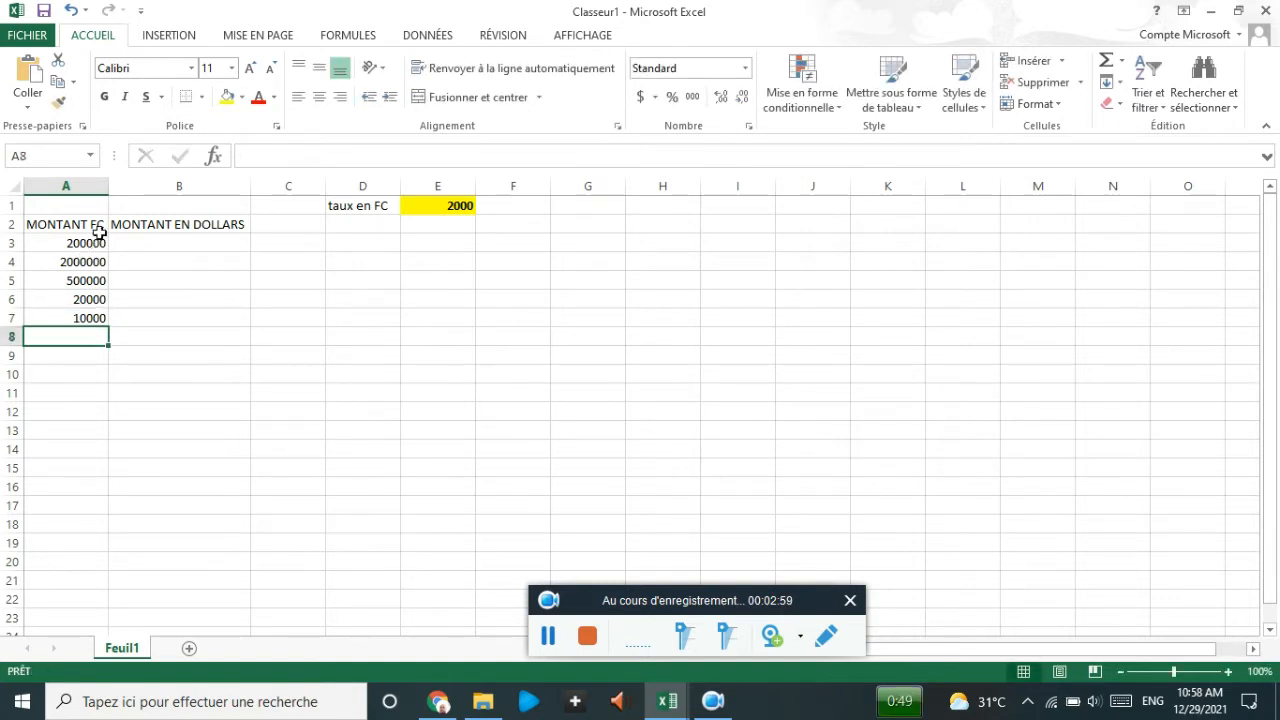
# - Apply the $ Anglais (États-Unis) accounting format to cells B3:B7
pyautogui.click(143, 243)
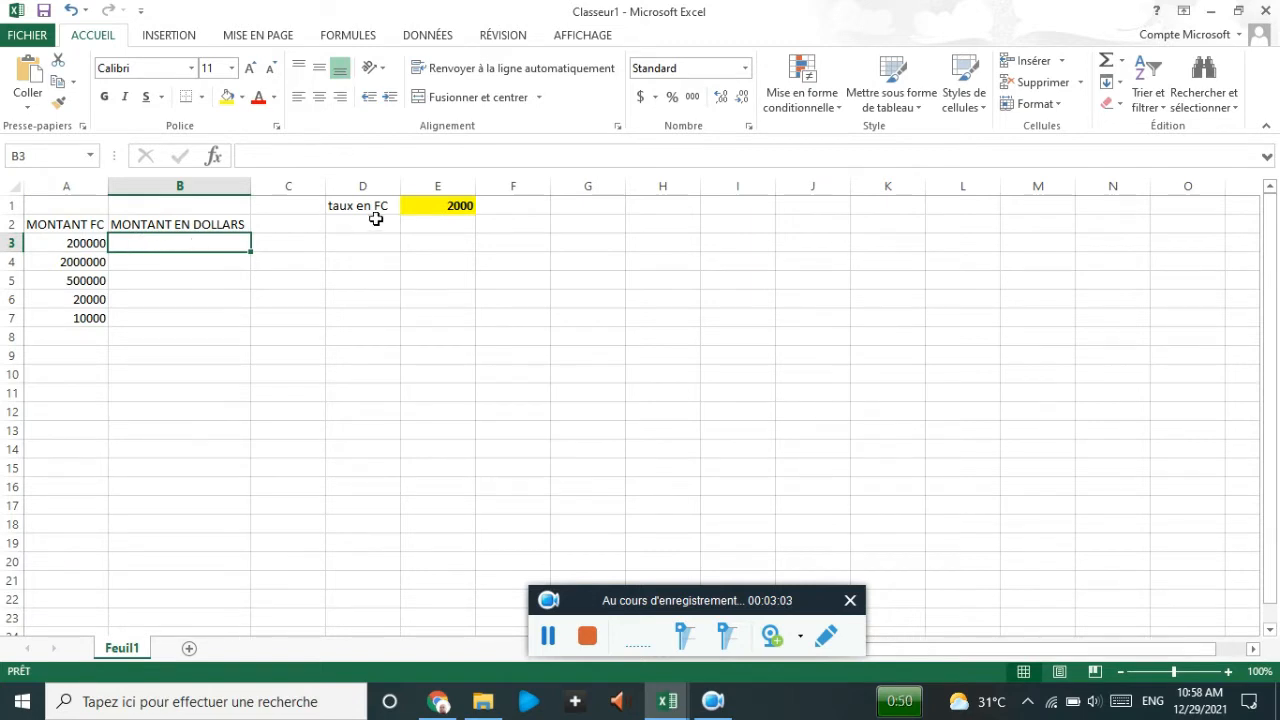
pyautogui.click(435, 207)
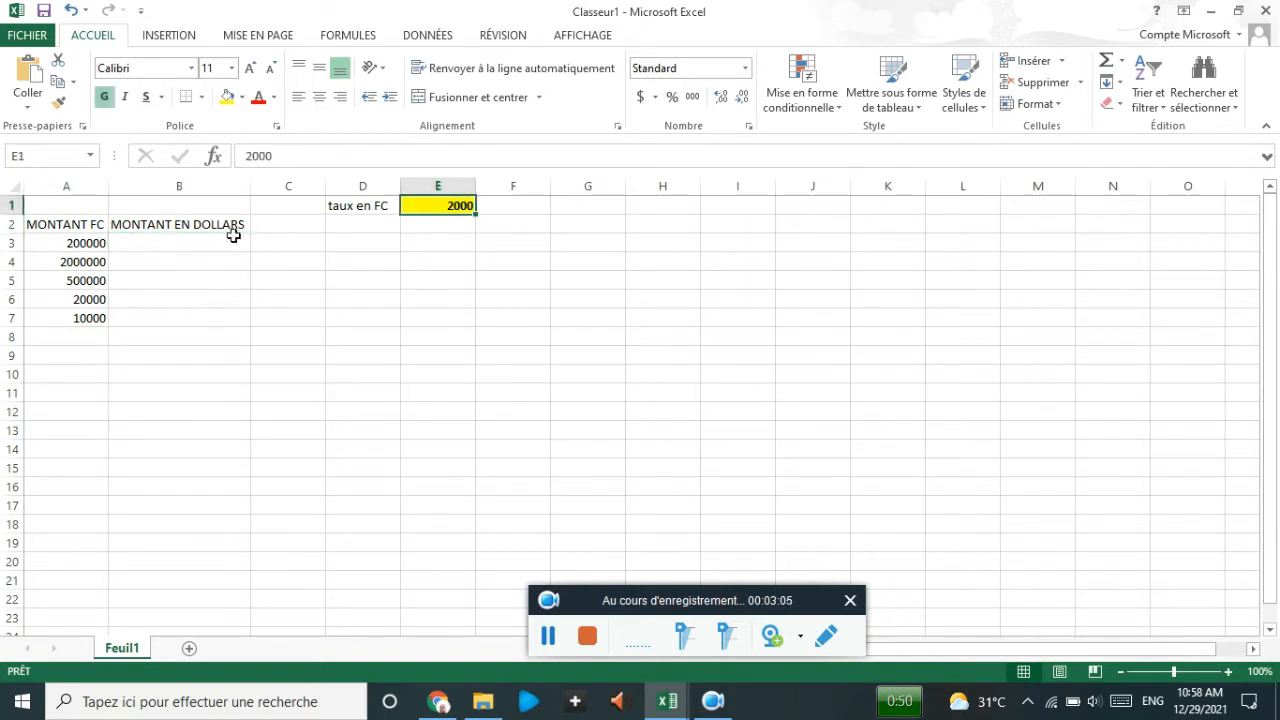
pyautogui.click(200, 243)
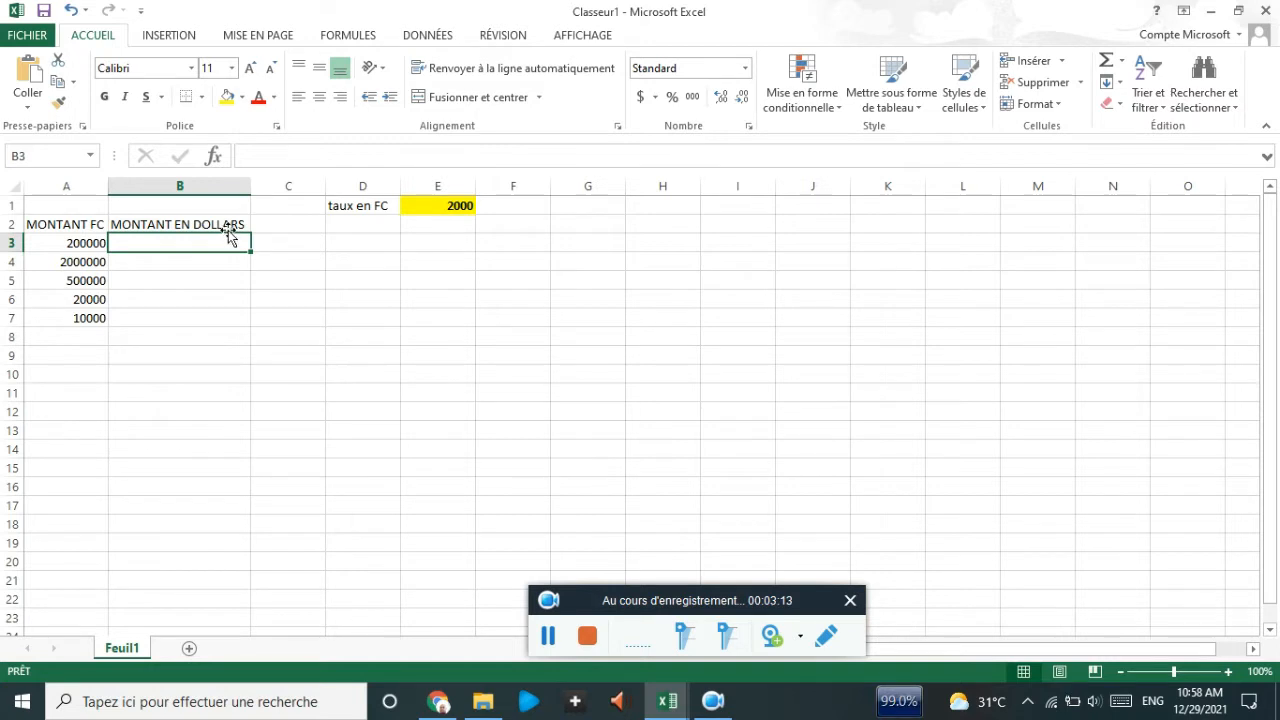
pyautogui.moveTo(199, 240); pyautogui.dragTo(199, 308)
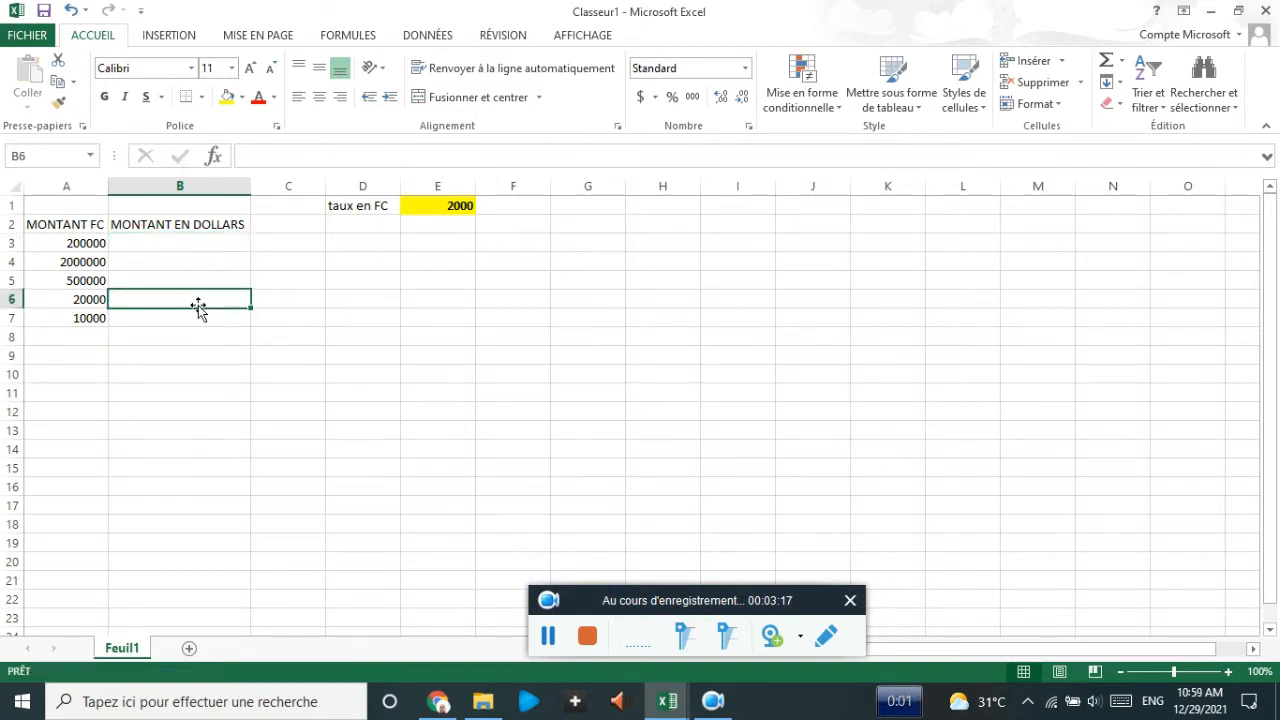
pyautogui.moveTo(174, 244); pyautogui.dragTo(171, 315)
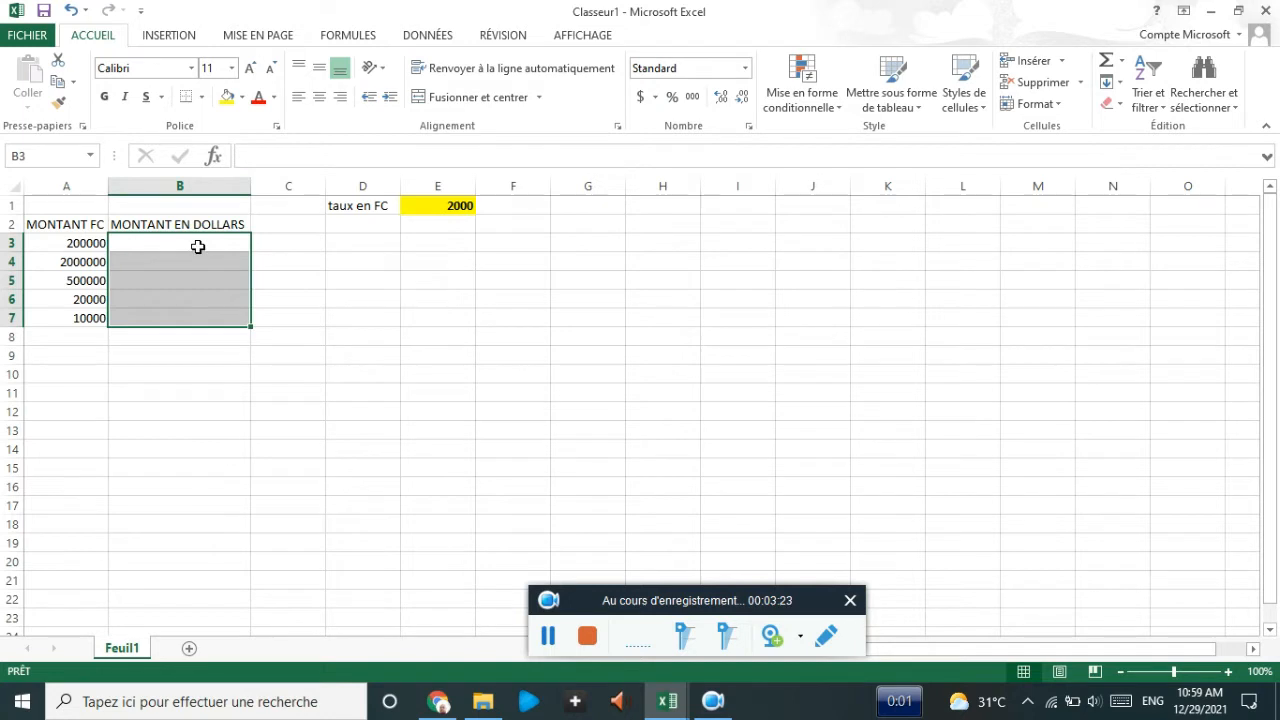
pyautogui.click(641, 97)
pyautogui.click(656, 97)
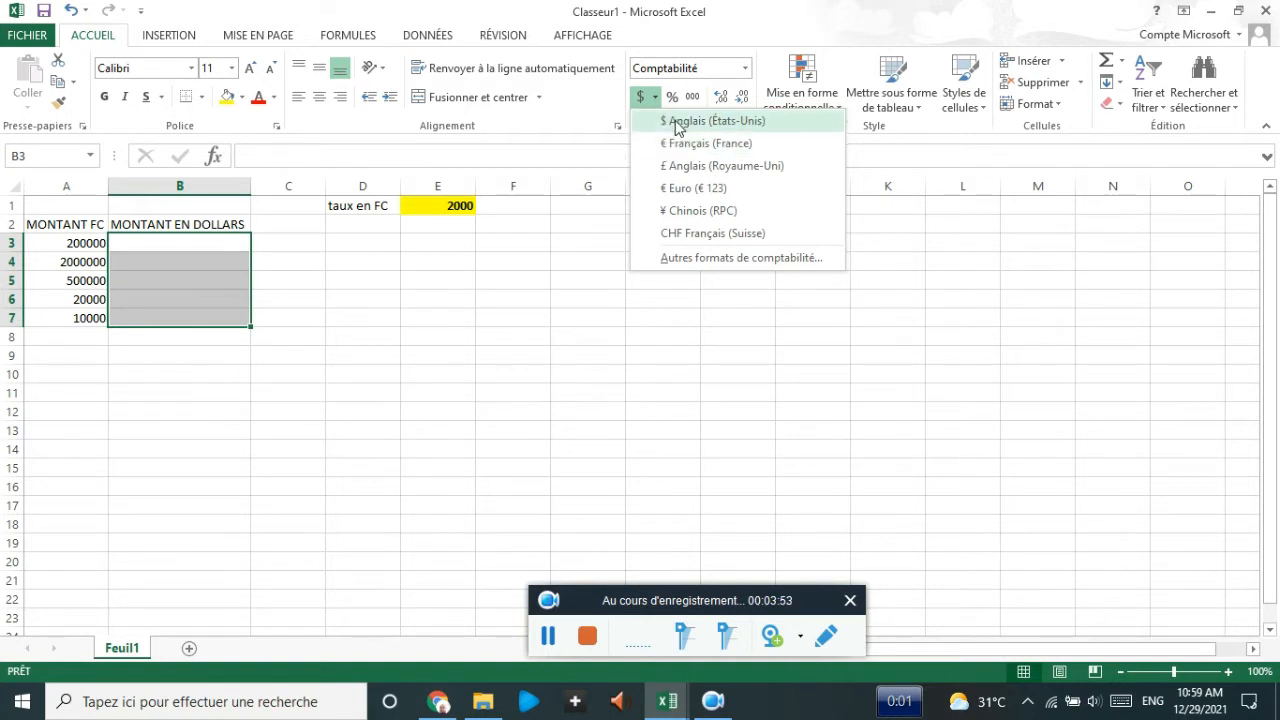
pyautogui.click(676, 124)
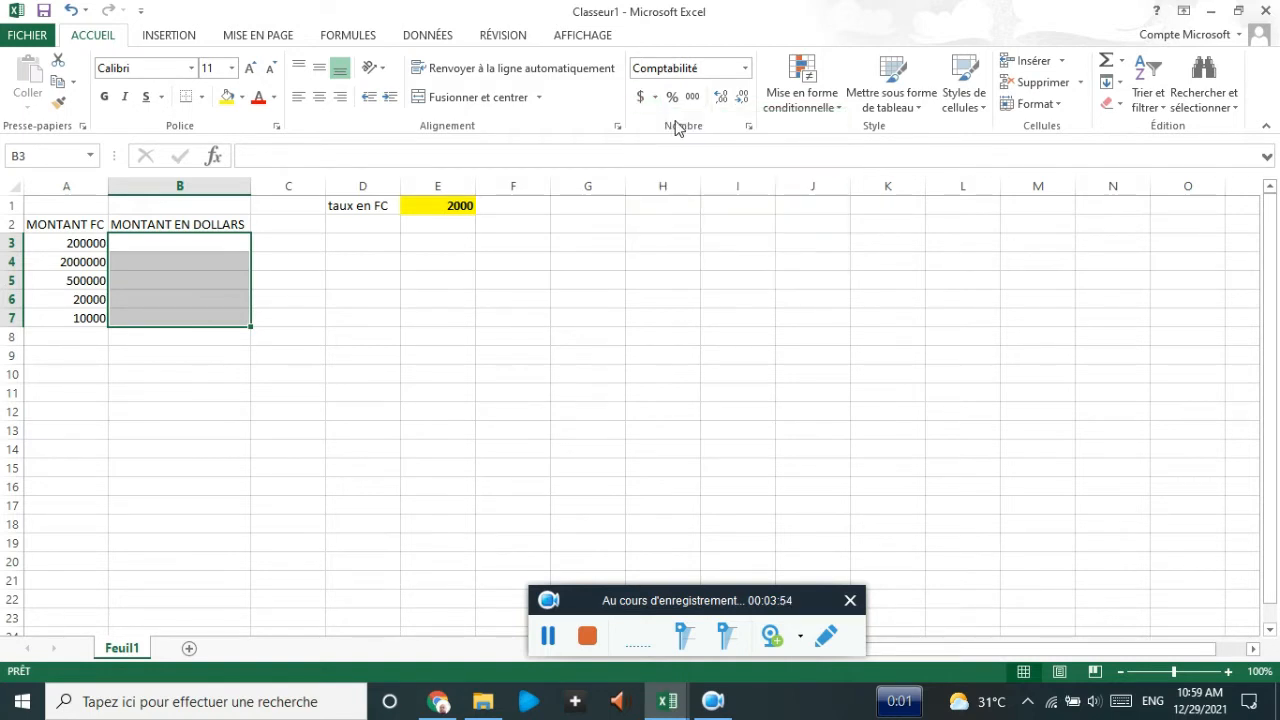
pyautogui.click(194, 260)
pyautogui.click(189, 238)
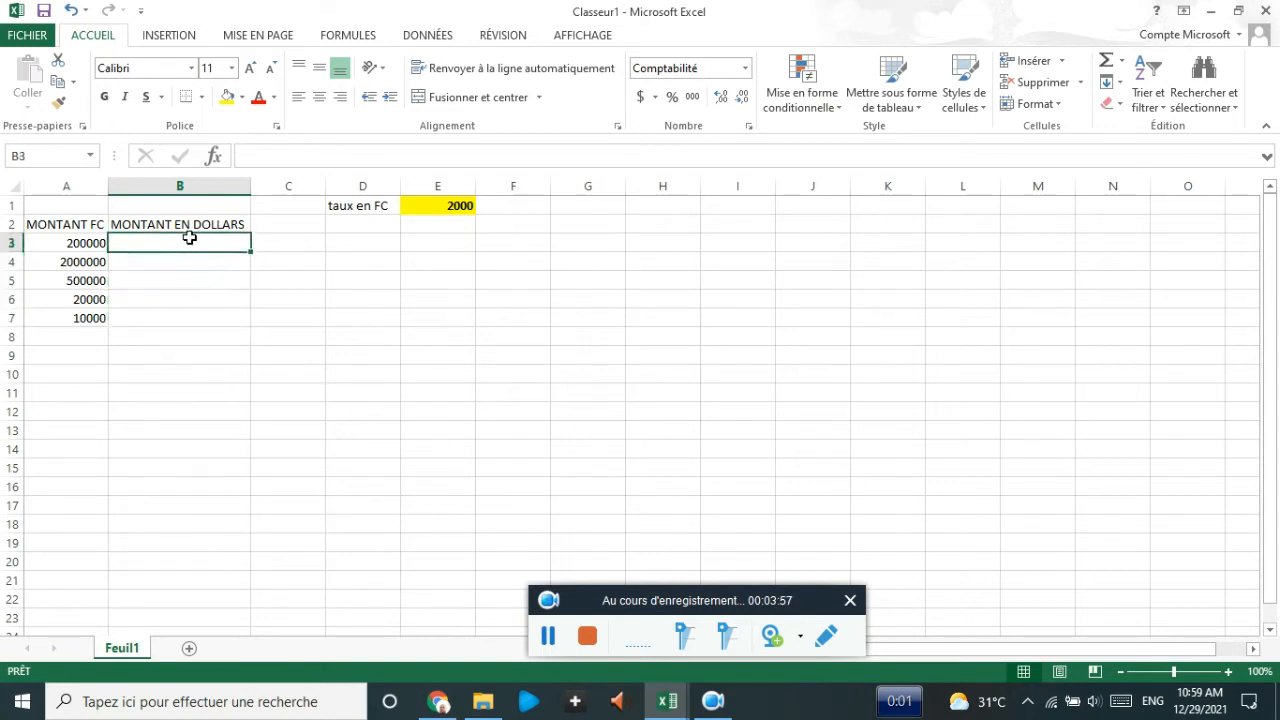
# - Enter the formula =A3/E1 in B3, giving $ 100.00
pyautogui.write('=')
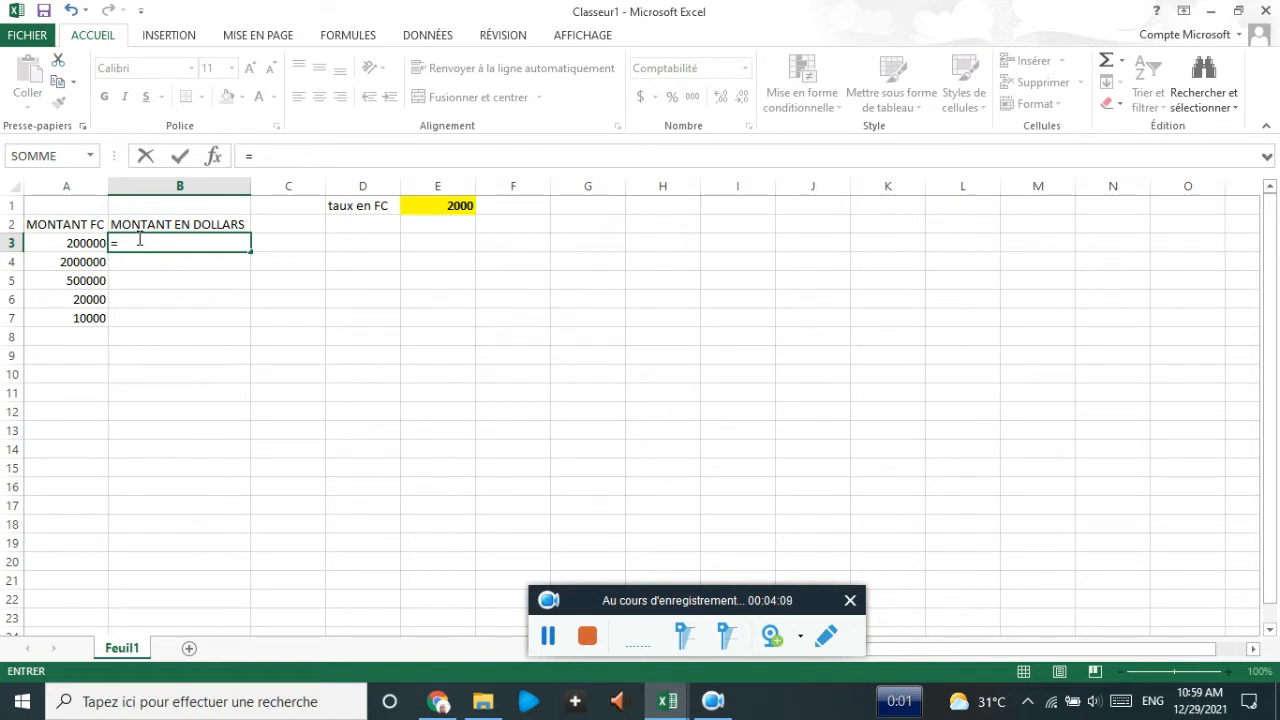
pyautogui.click(63, 244)
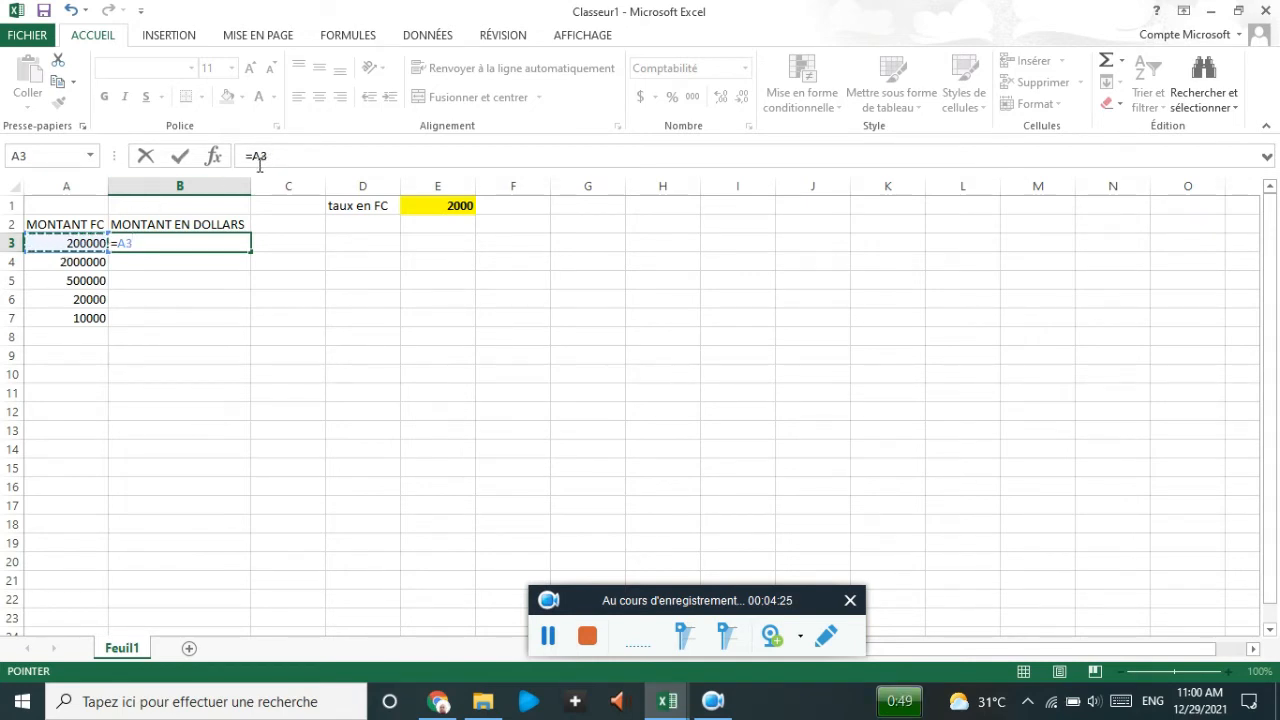
pyautogui.write('/')
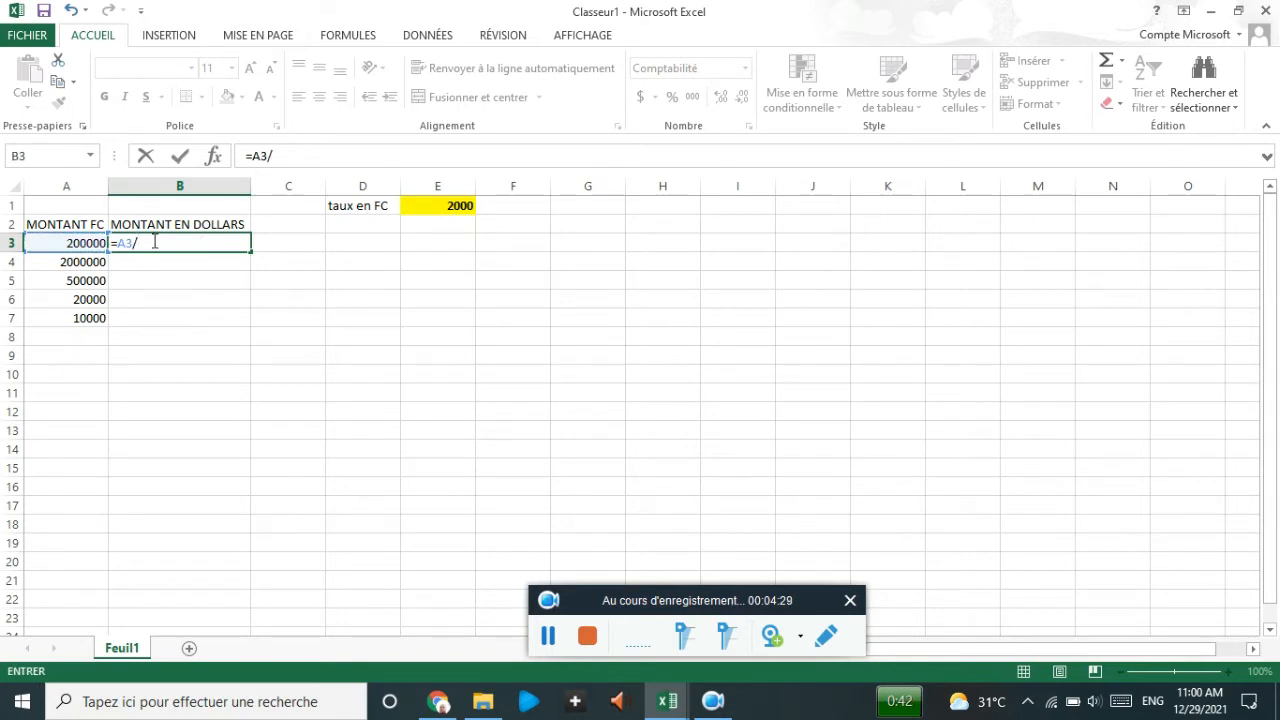
pyautogui.click(437, 205)
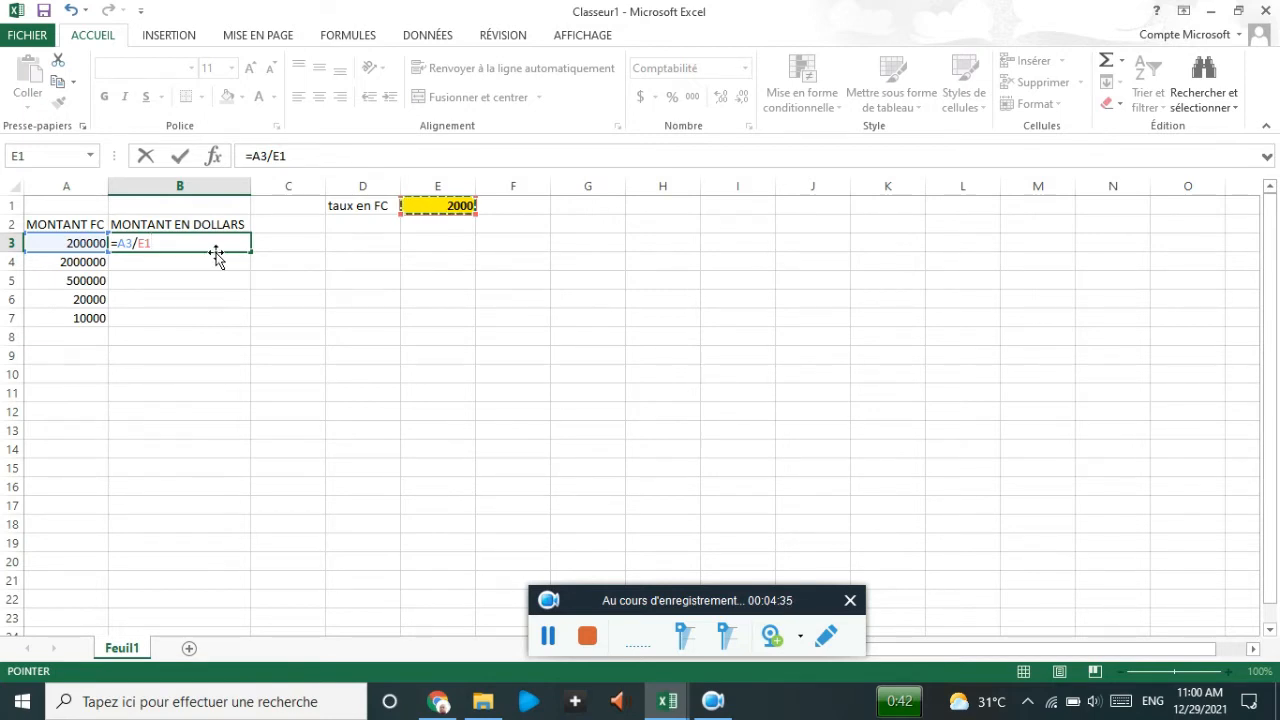
pyautogui.press('Return')
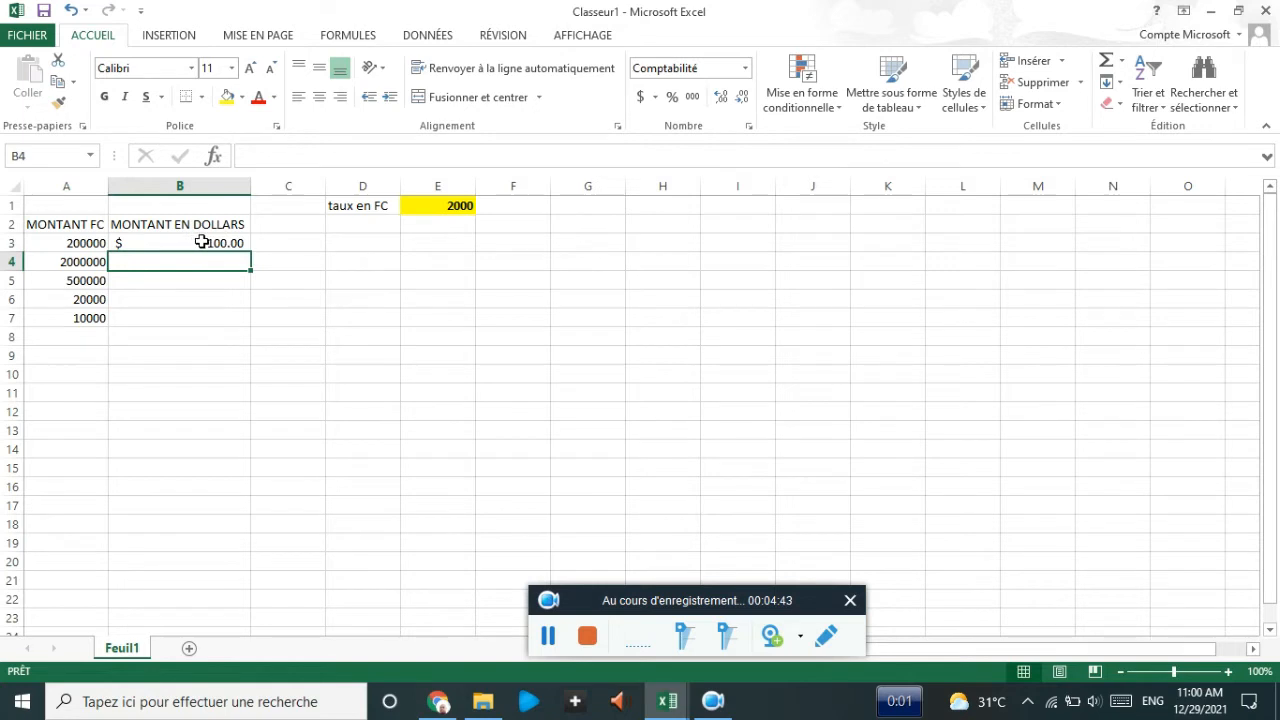
# - Copy B3's formula down to B7 and inspect each copied formula
pyautogui.click(202, 242)
pyautogui.moveTo(250, 251); pyautogui.dragTo(250, 323)
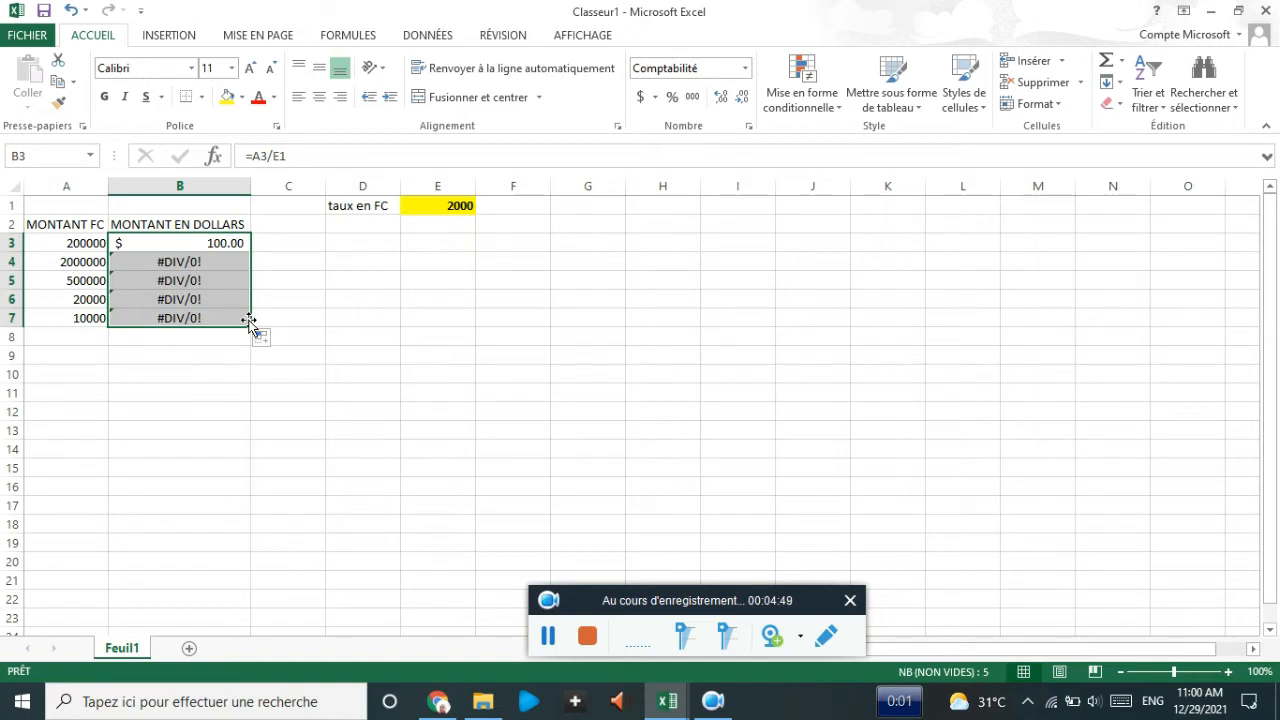
pyautogui.click(185, 263)
pyautogui.click(187, 288)
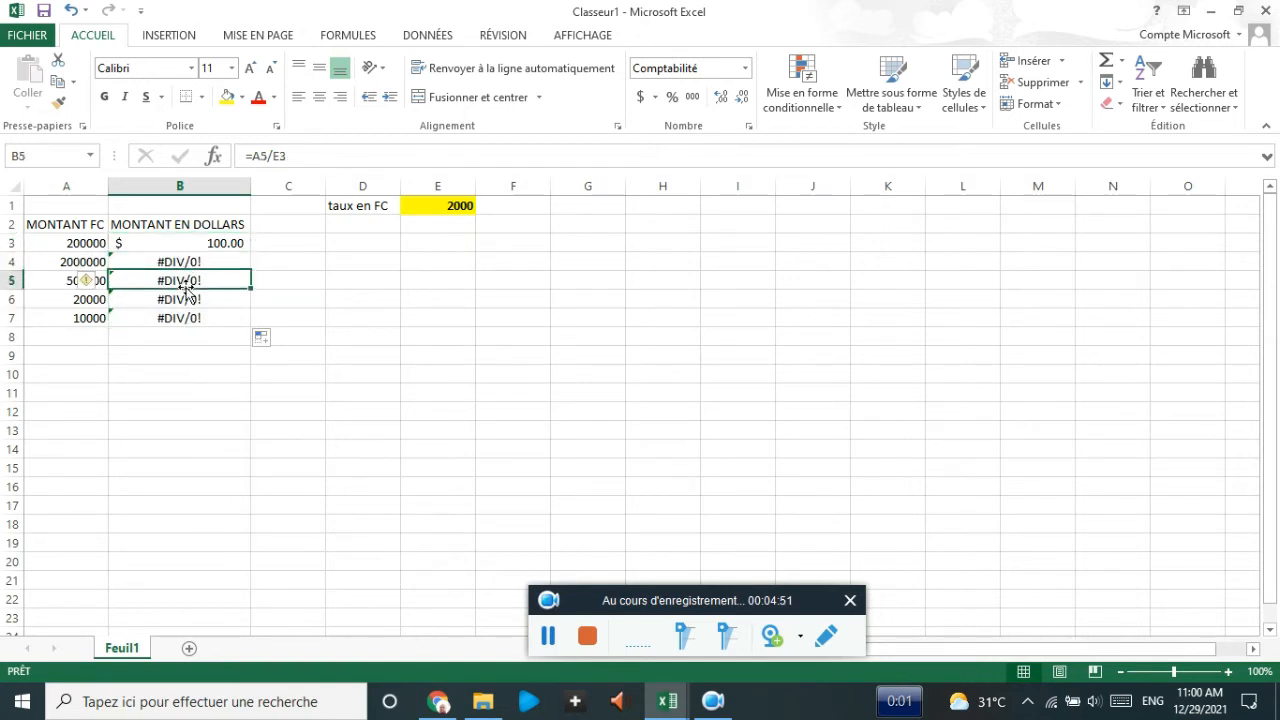
pyautogui.click(179, 299)
pyautogui.click(178, 322)
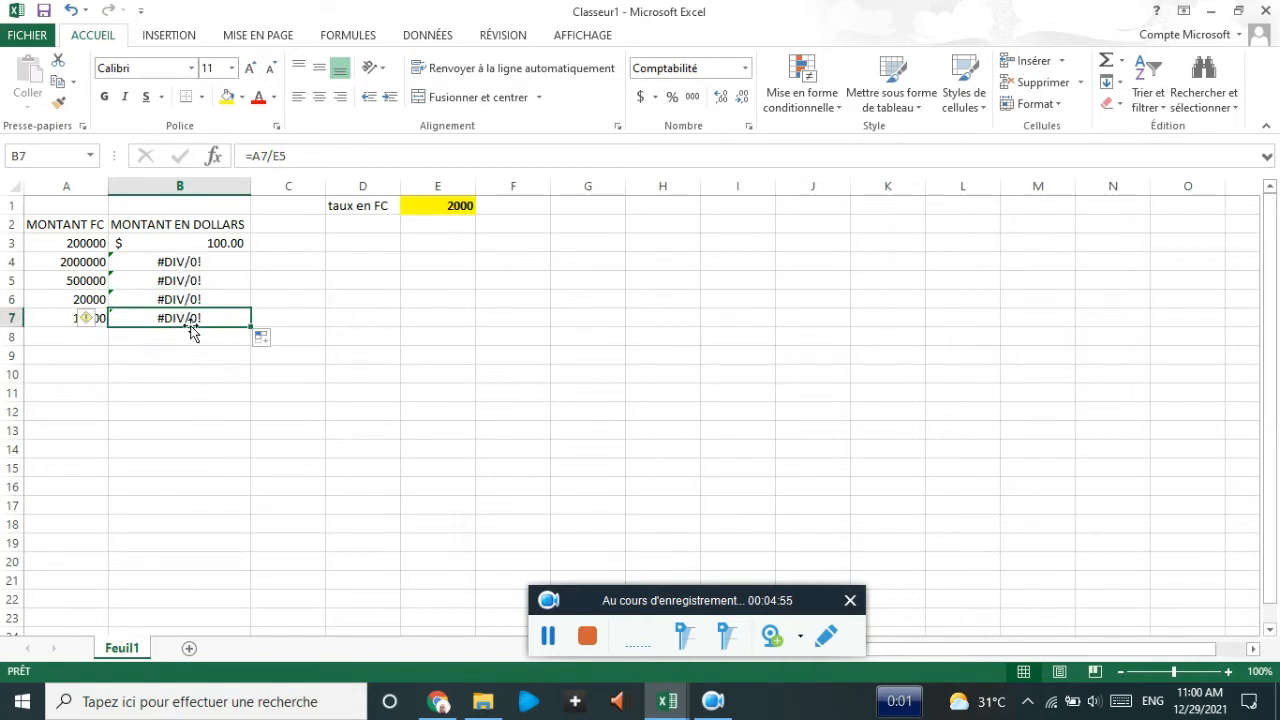
pyautogui.click(222, 243)
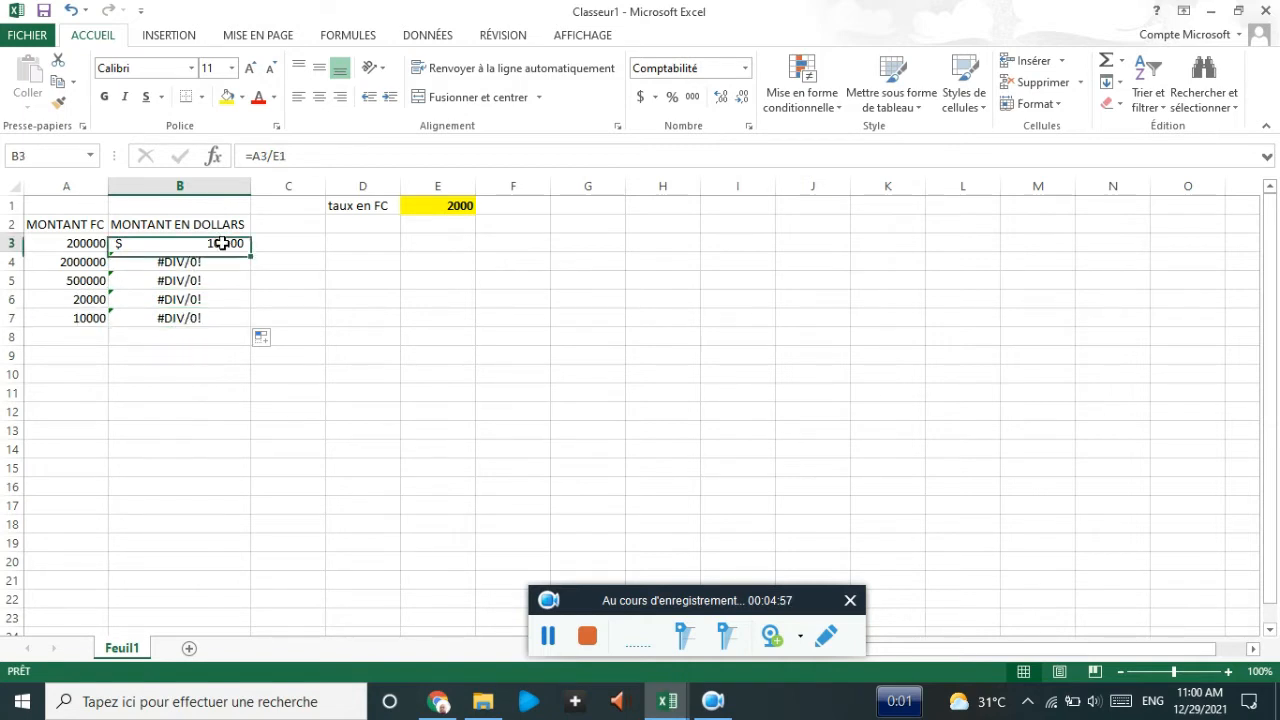
# - Try editing the B3 and B4 formulas, then clear the erroneous formulas from B4:B5
pyautogui.click(278, 156)
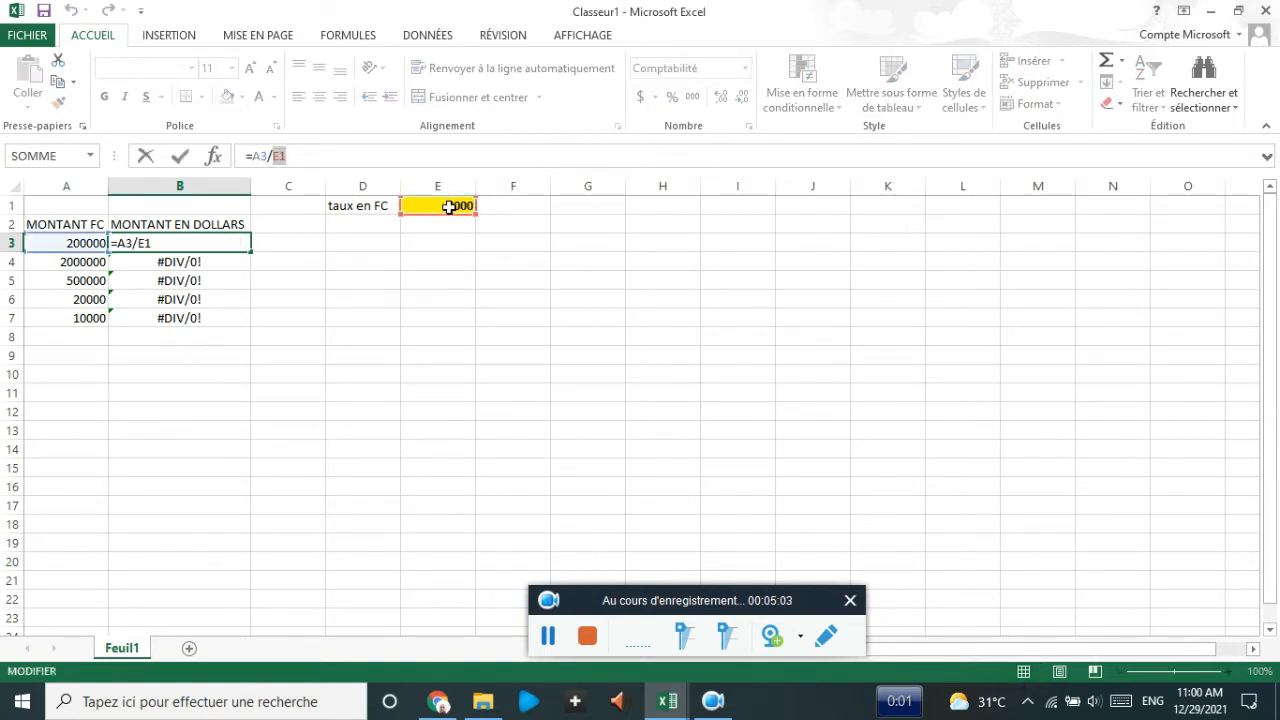
pyautogui.click(192, 262)
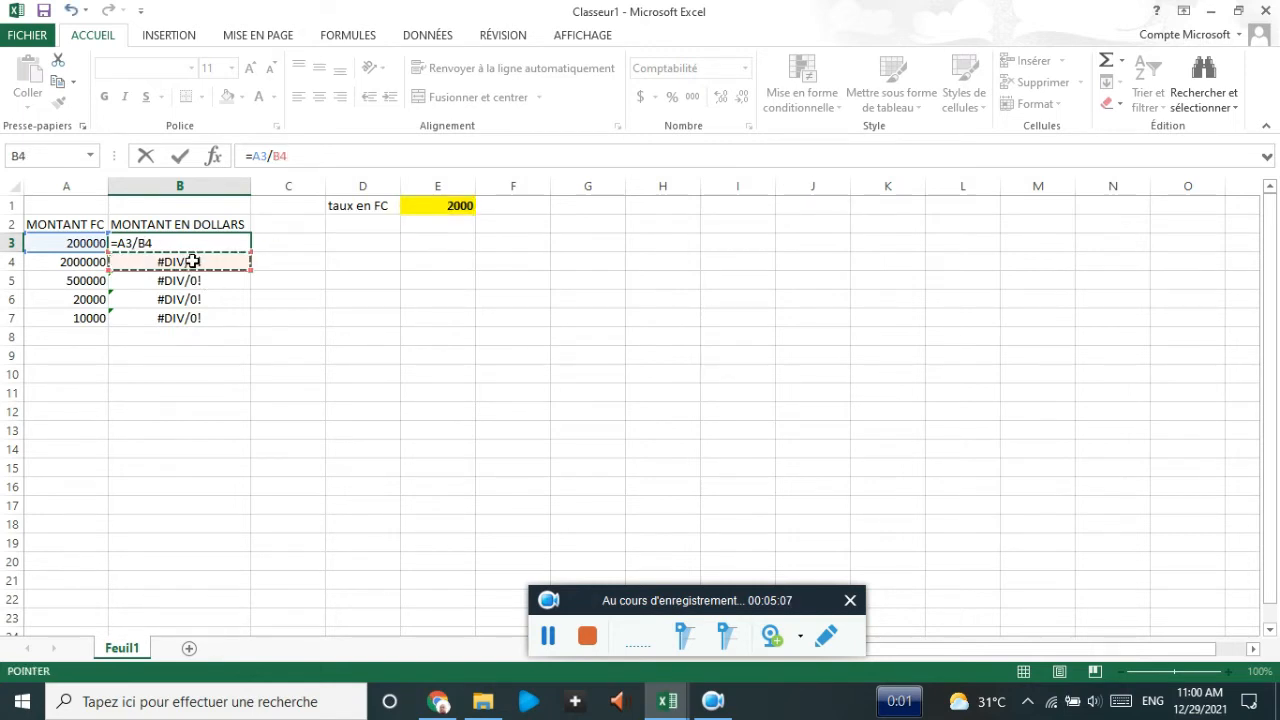
pyautogui.press('Escape')
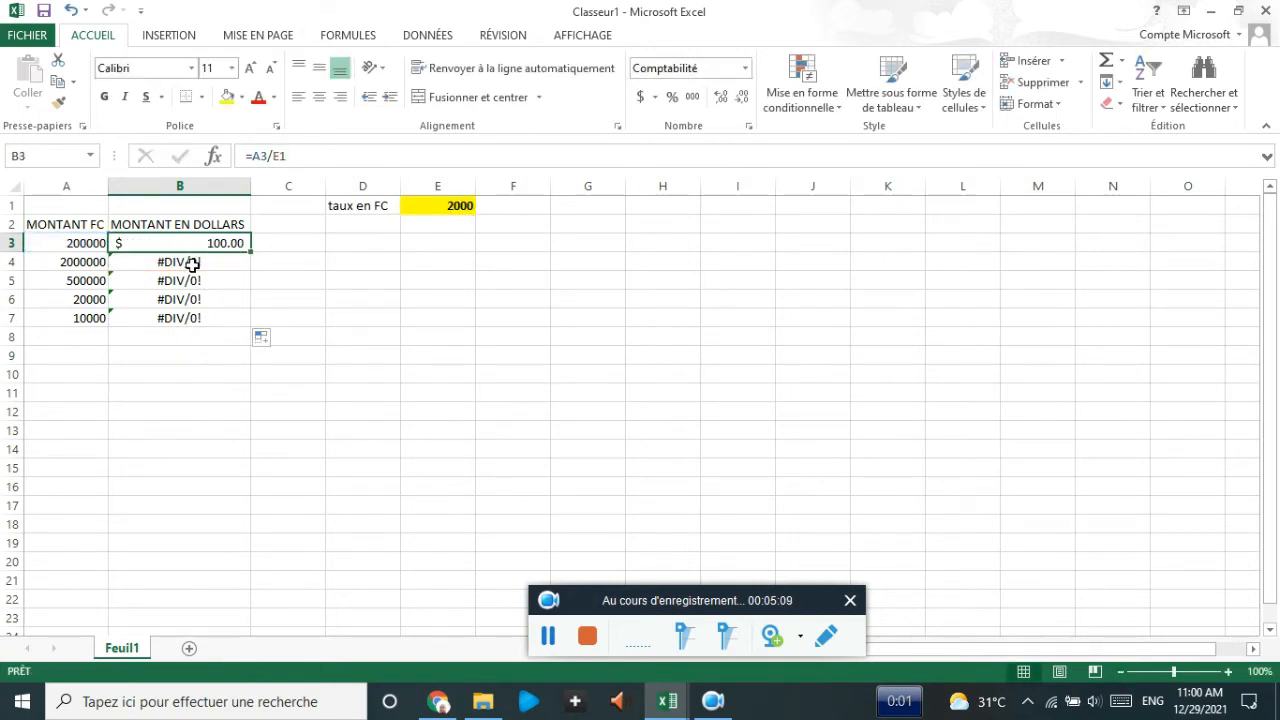
pyautogui.click(192, 262)
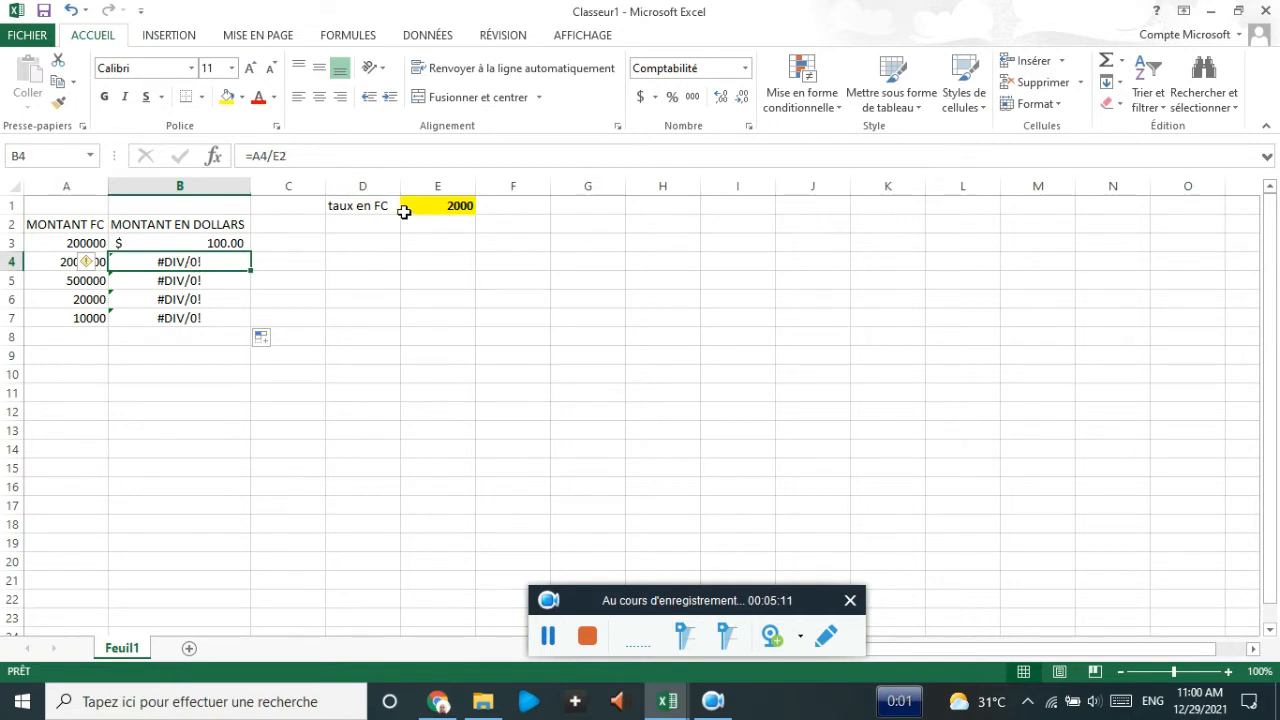
pyautogui.click(273, 158)
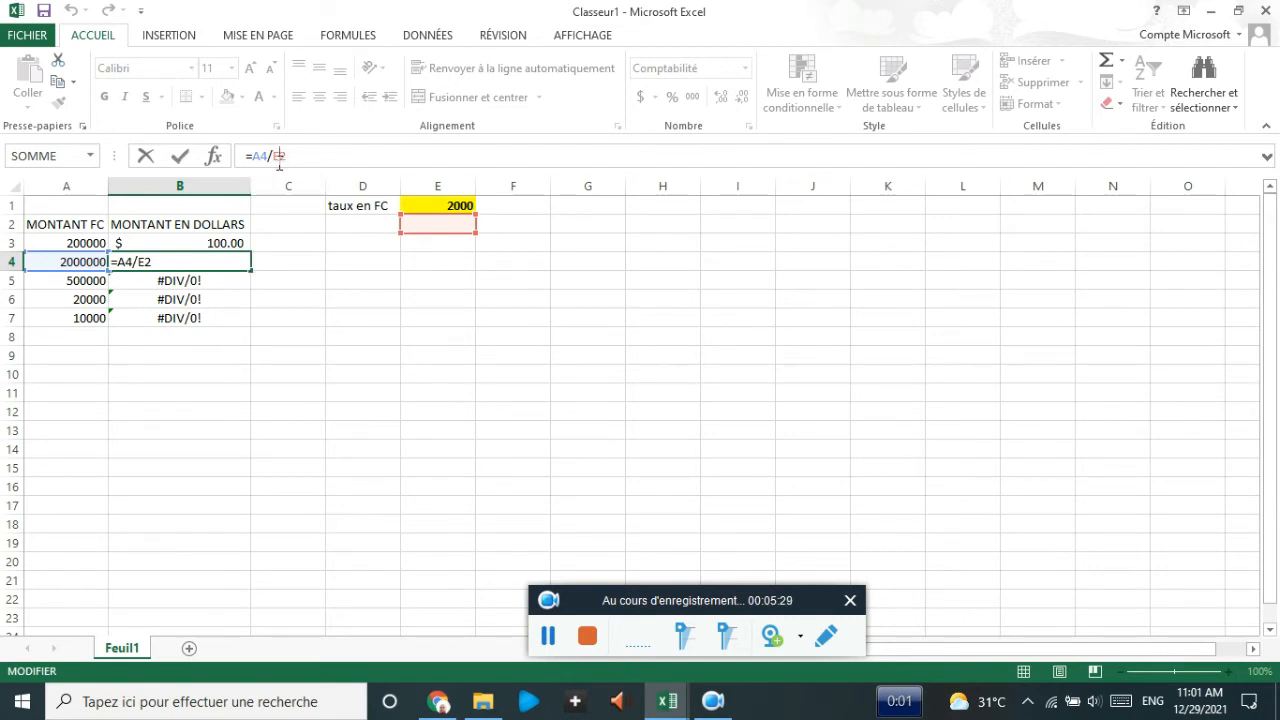
pyautogui.hotkey('ctrl', 'Return')
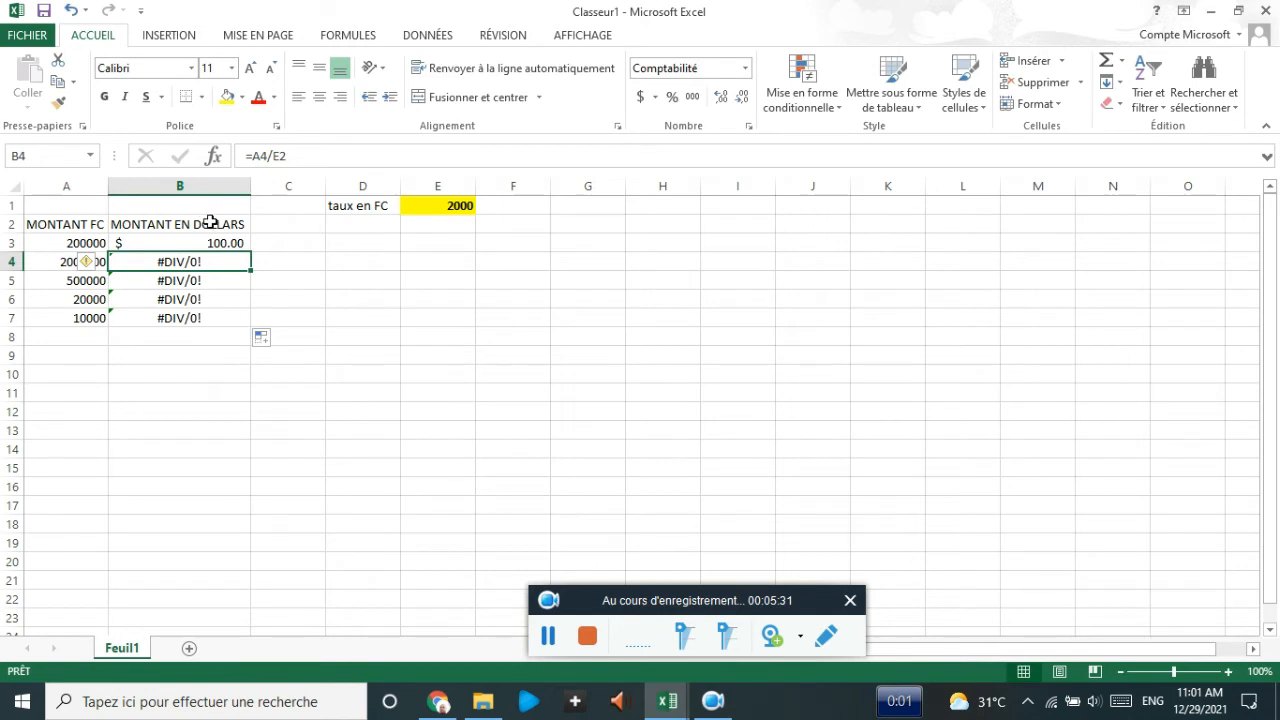
pyautogui.moveTo(200, 258); pyautogui.dragTo(198, 312)
pyautogui.press('BackSpace')
pyautogui.press('BackSpace')
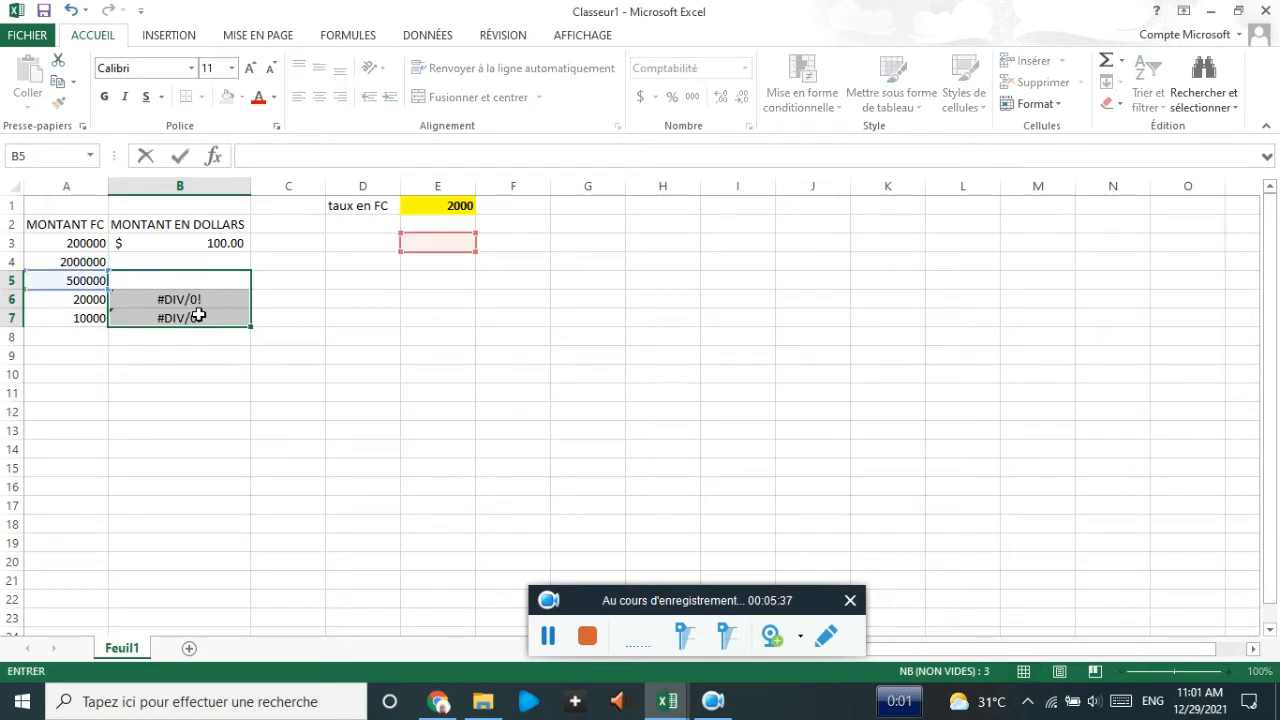
# - Clear the remaining #DIV/0! error formulas from B6 and B7
pyautogui.click(201, 345)
pyautogui.moveTo(163, 297); pyautogui.dragTo(189, 316)
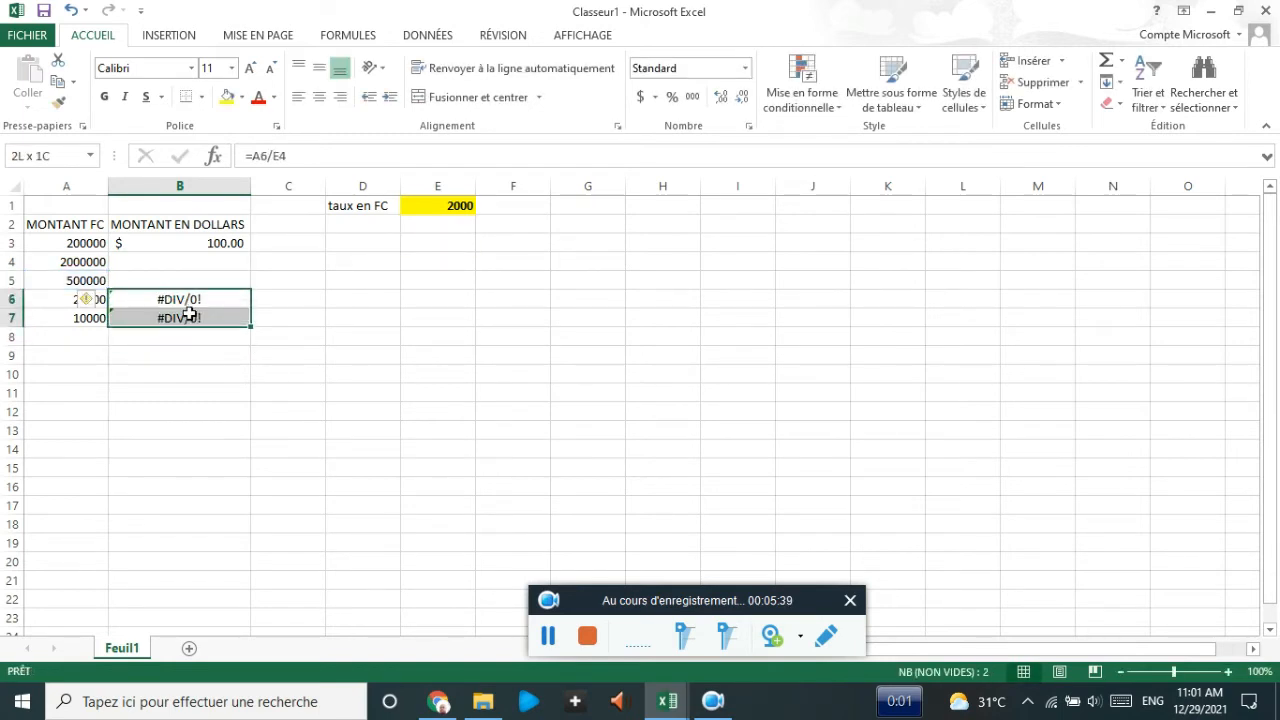
pyautogui.press('Delete')
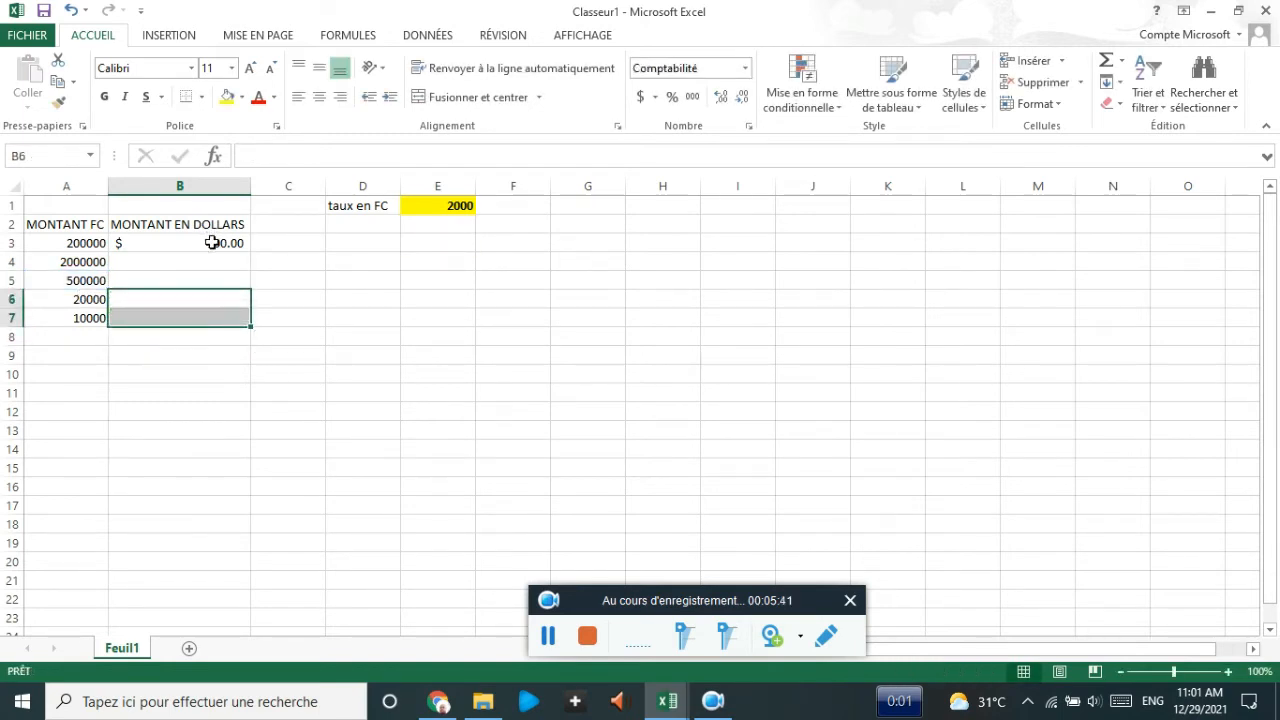
# - Change B3's formula to =A3/$E$1 so the rate reference is absolute
pyautogui.click(212, 243)
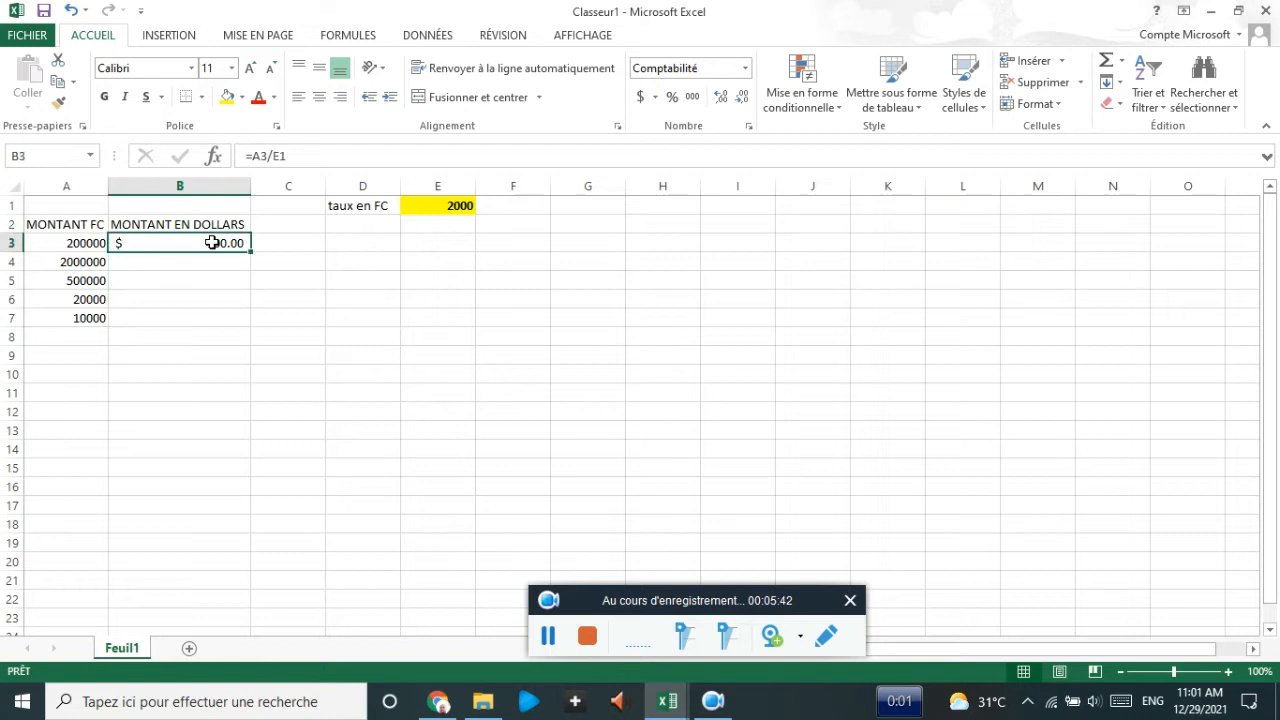
pyautogui.click(279, 156)
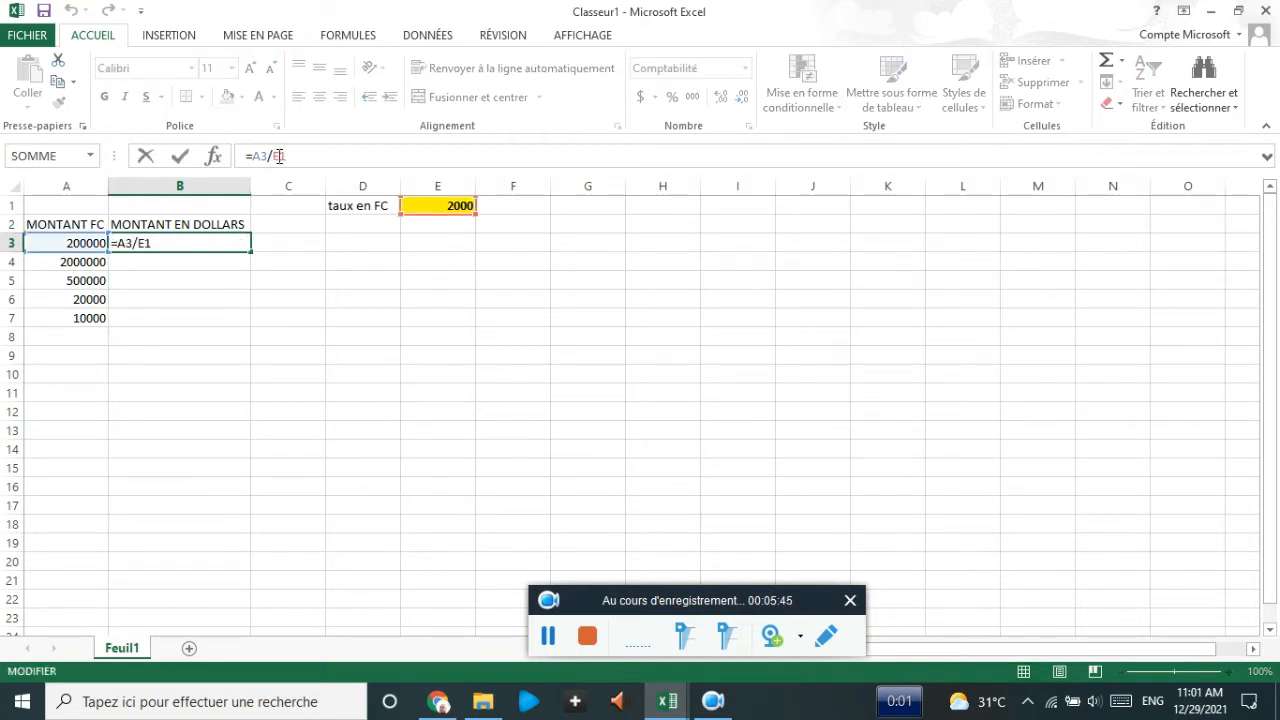
pyautogui.press('F4')
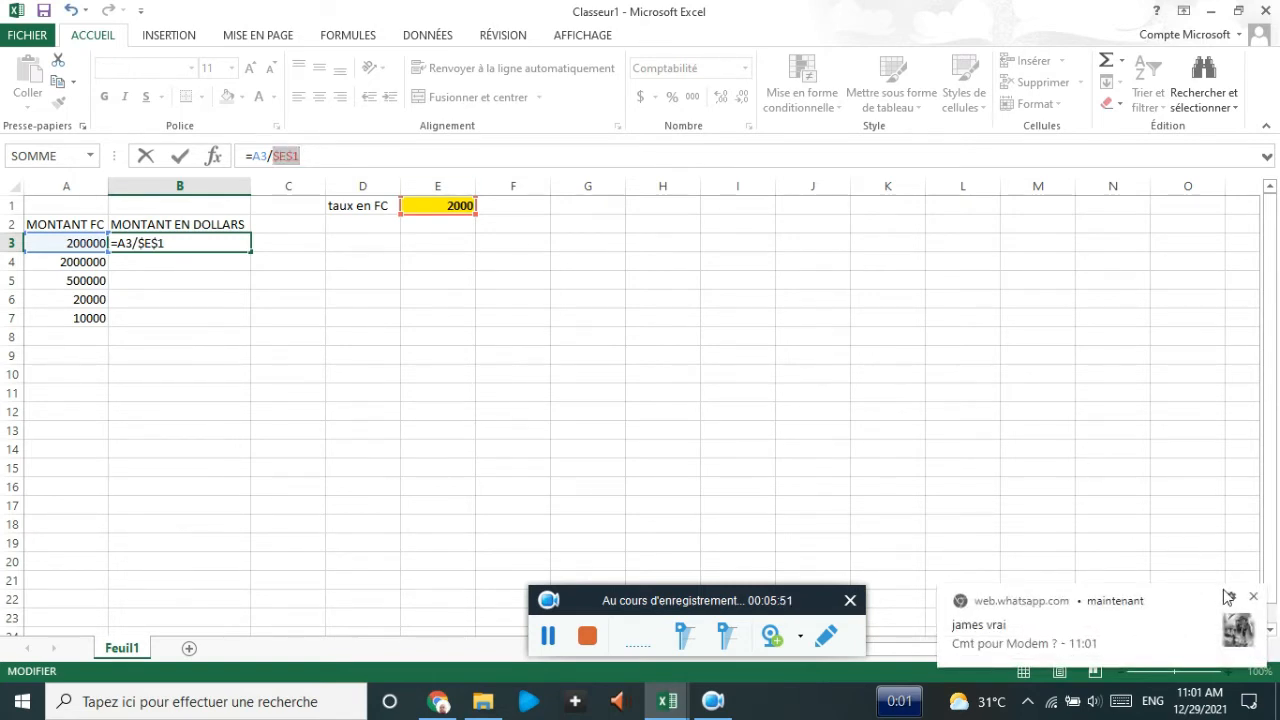
pyautogui.click(1253, 597)
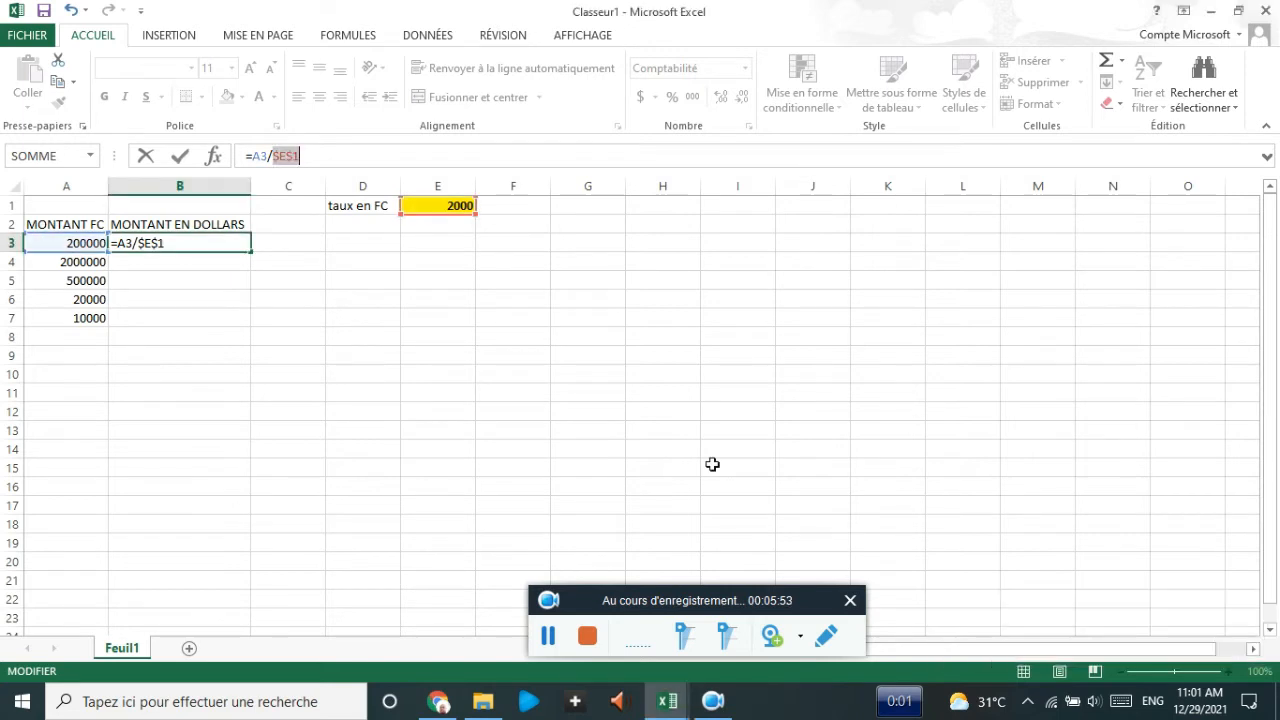
pyautogui.press('Return')
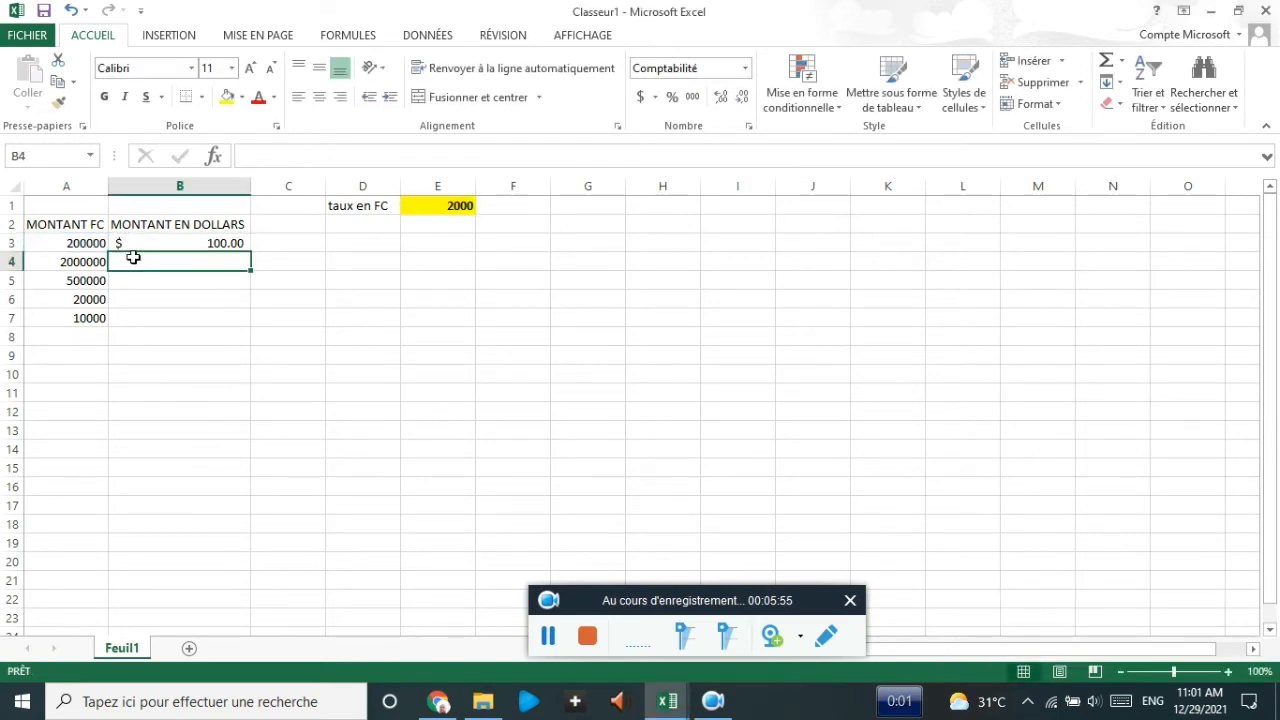
# - Fill B3's =A3/$E$1 formula down to B7 and check each converted amount
pyautogui.click(216, 241)
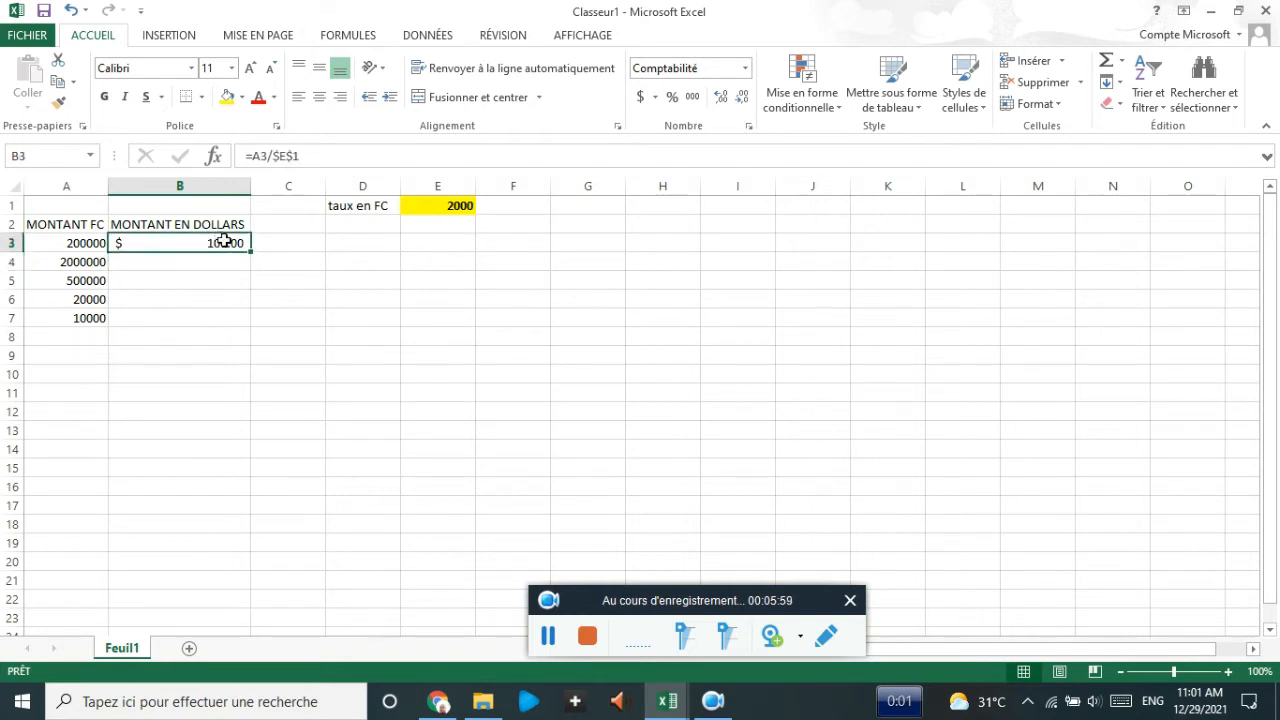
pyautogui.moveTo(253, 257); pyautogui.dragTo(240, 331)
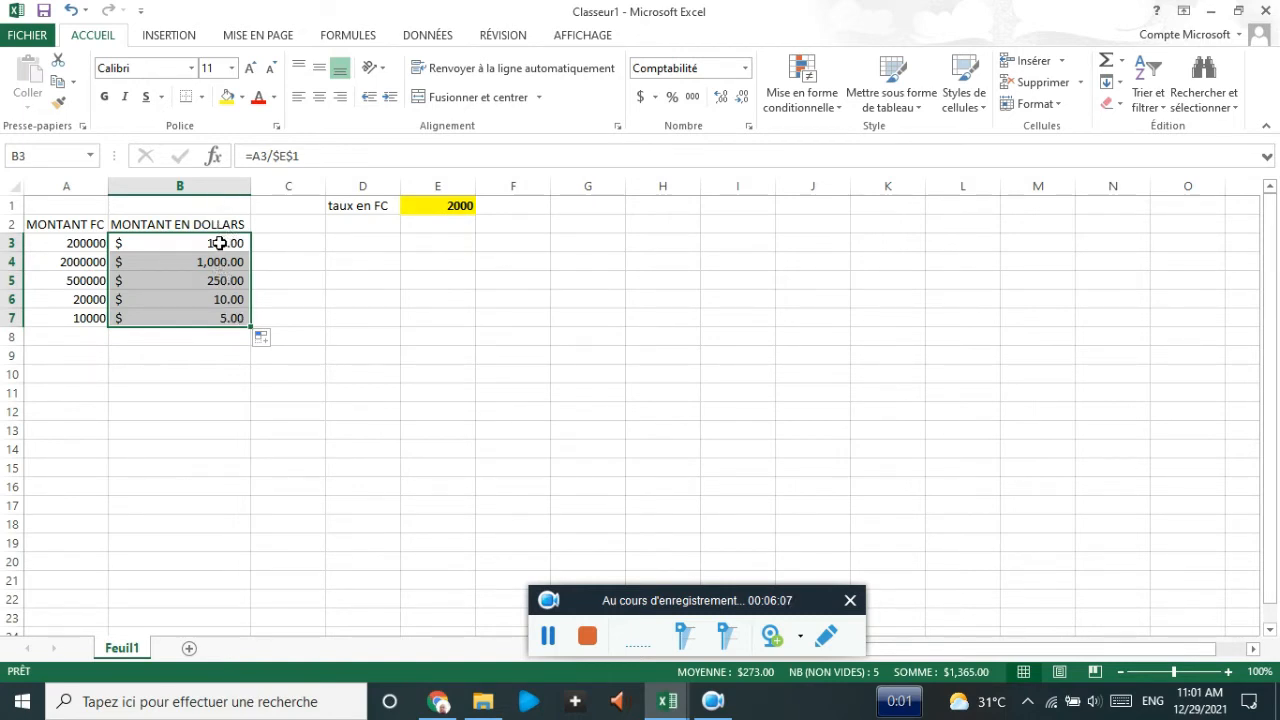
pyautogui.click(228, 243)
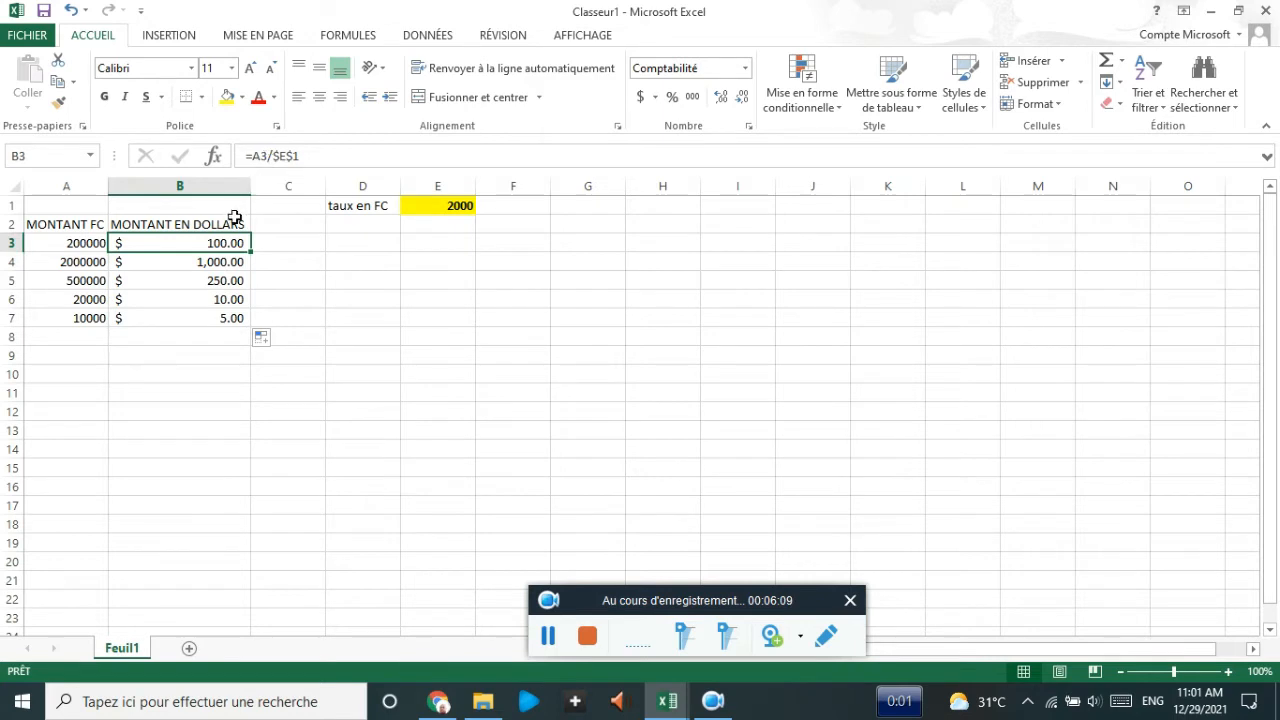
pyautogui.click(203, 261)
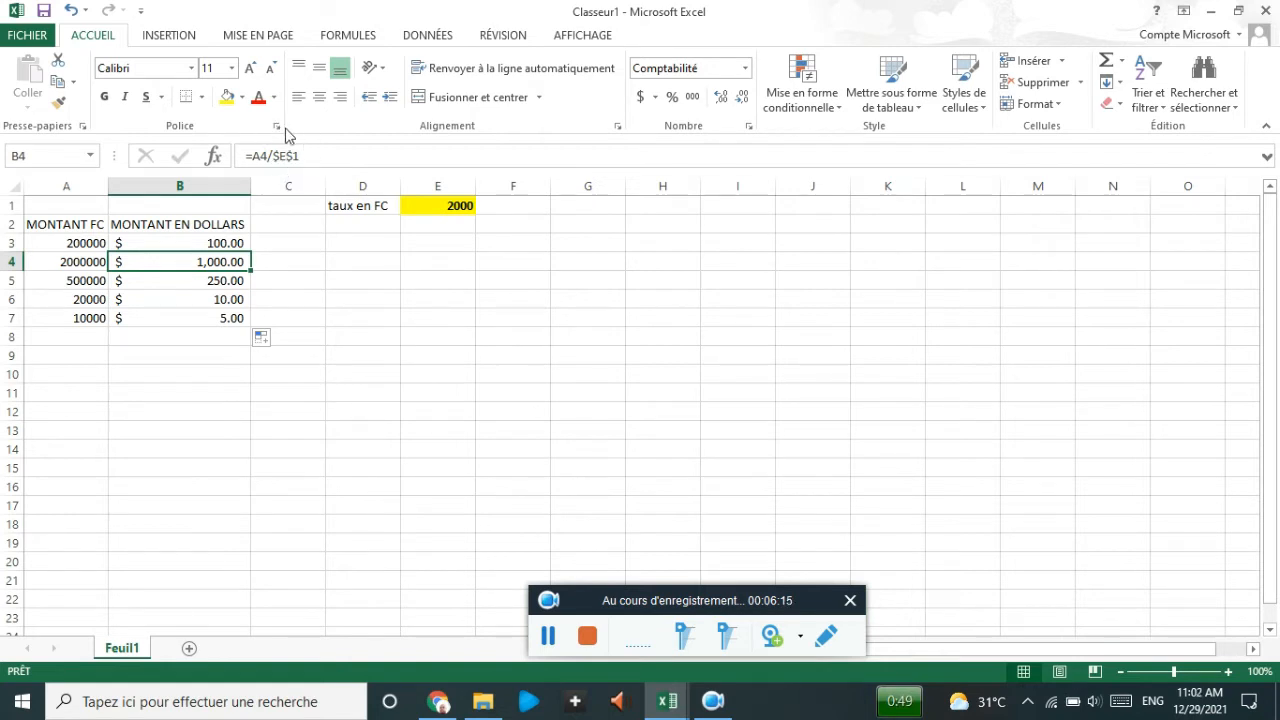
pyautogui.click(224, 280)
pyautogui.click(220, 298)
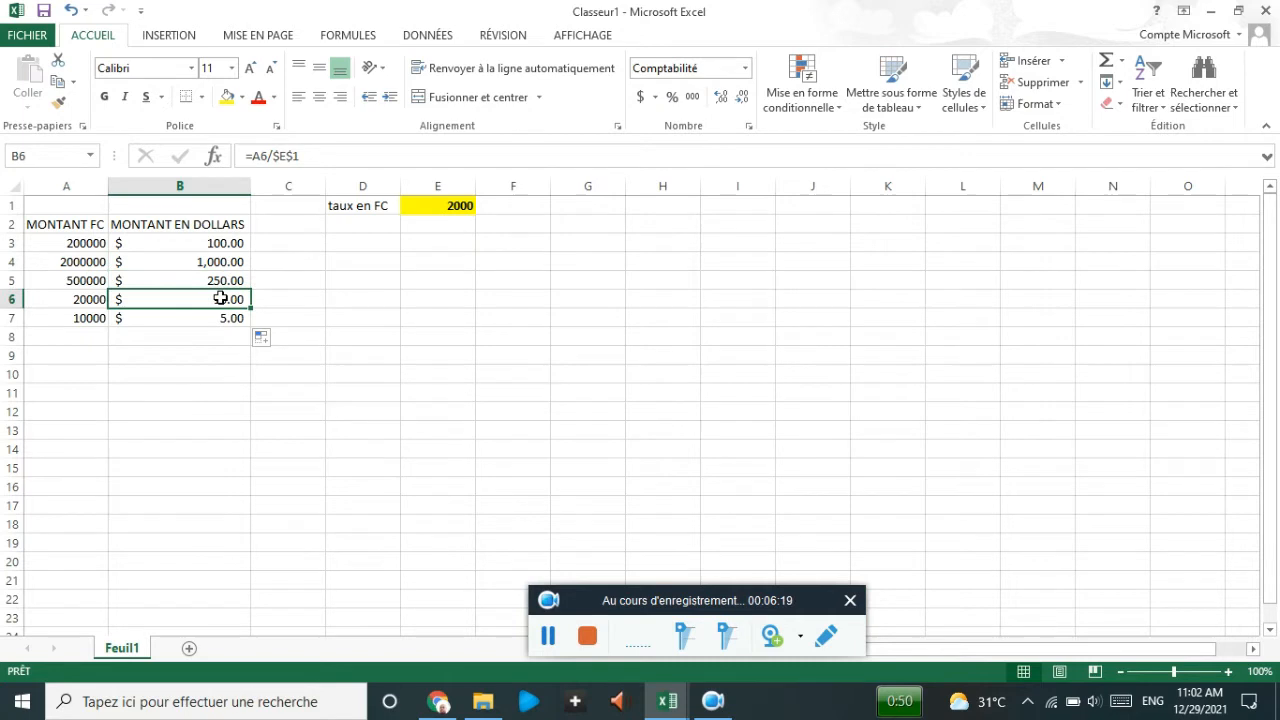
pyautogui.click(203, 319)
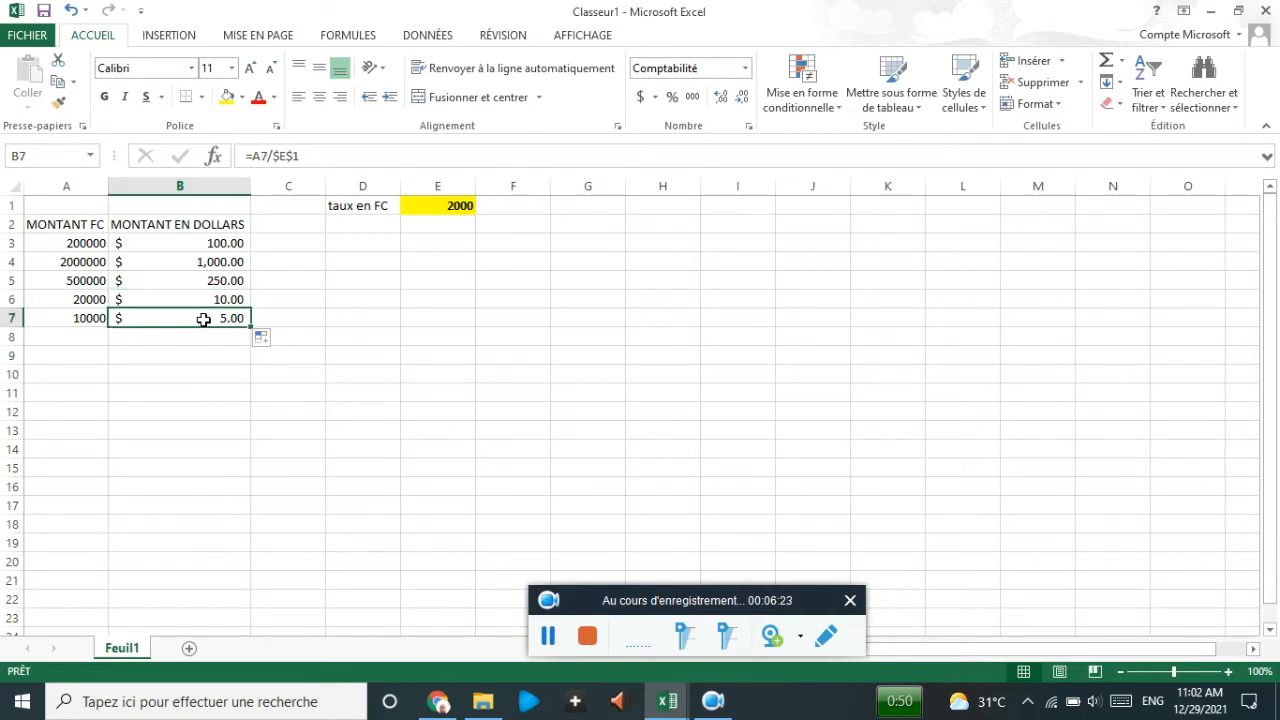
pyautogui.click(200, 243)
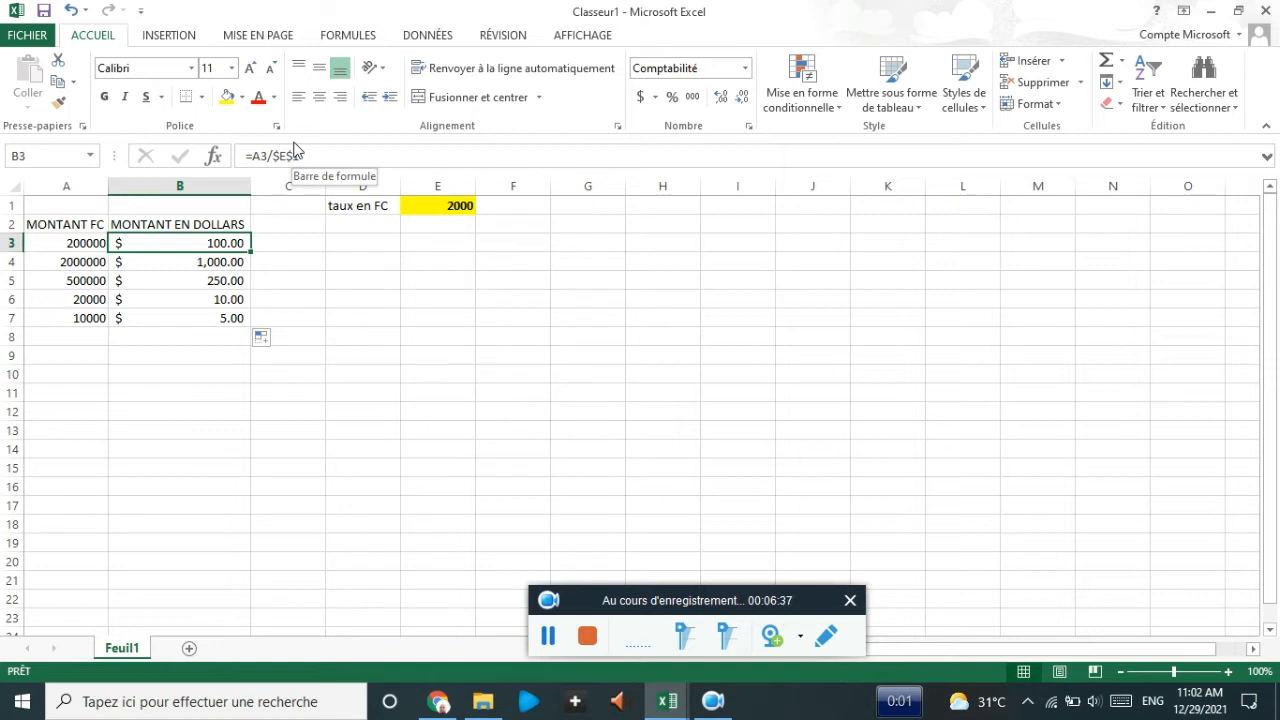
# - Move the selection around empty cells away from the formulas
pyautogui.click(435, 261)
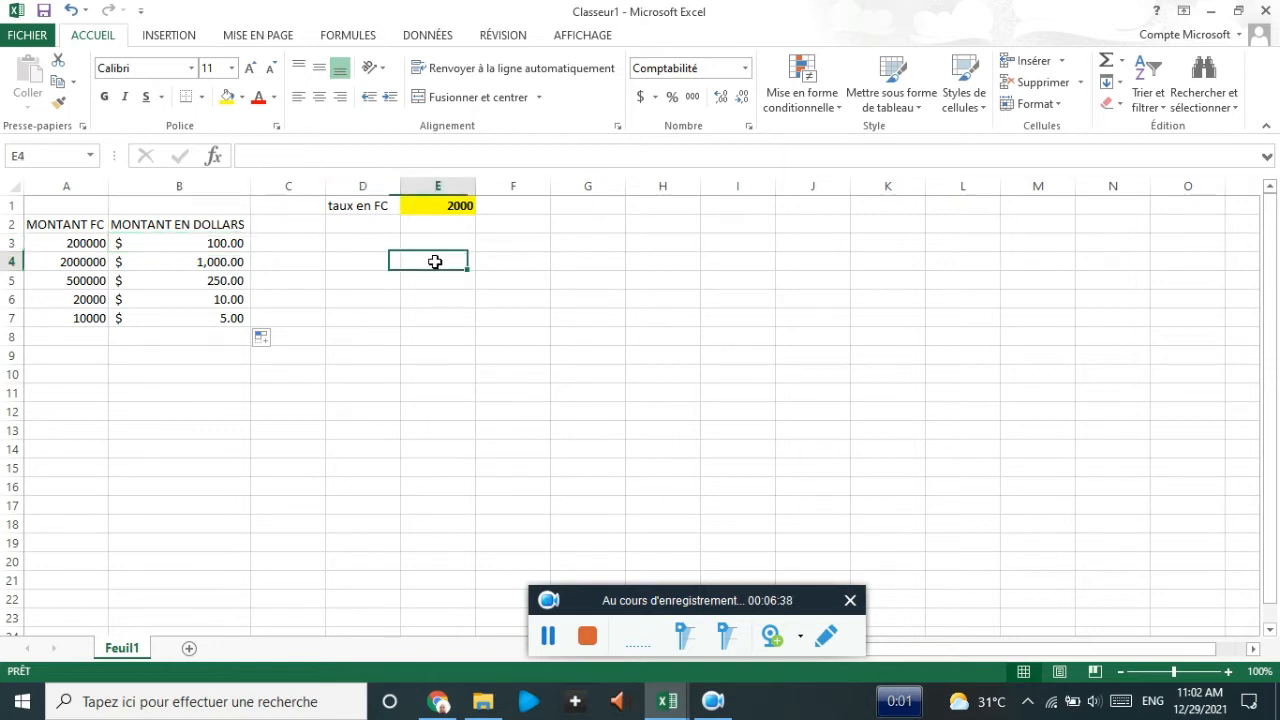
pyautogui.click(424, 317)
pyautogui.click(265, 392)
pyautogui.click(122, 358)
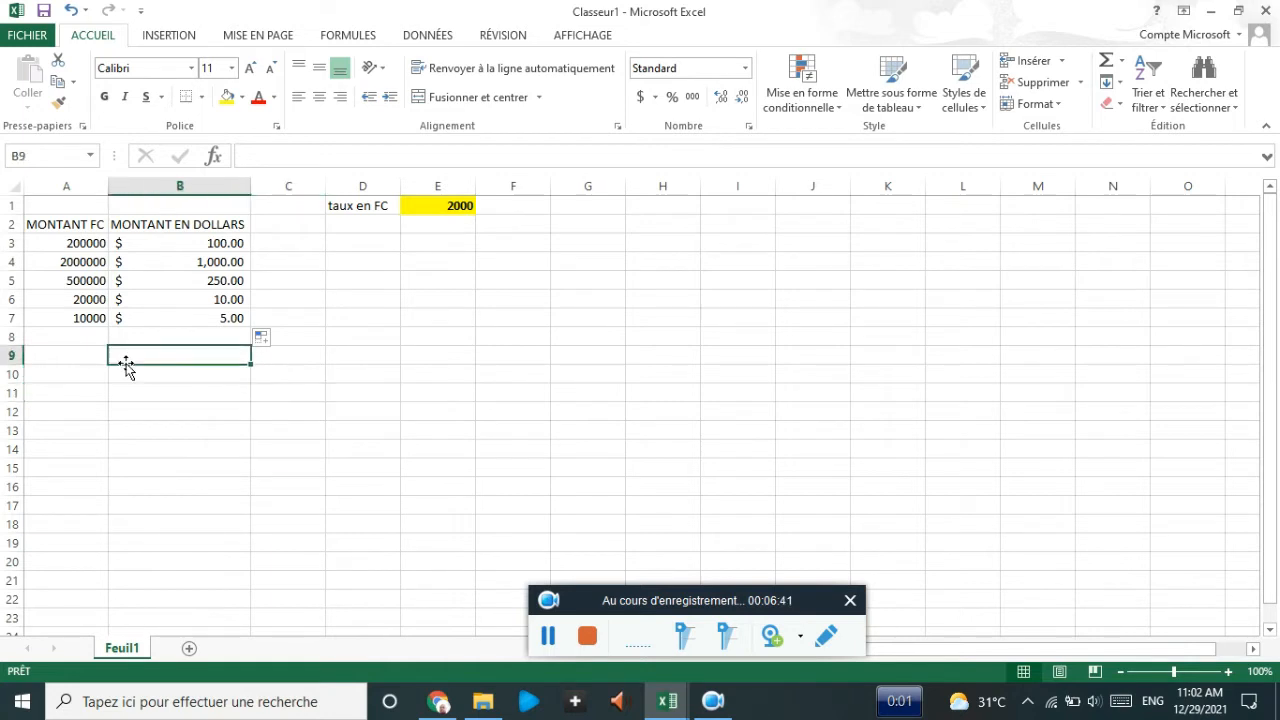
pyautogui.click(70, 358)
pyautogui.click(70, 377)
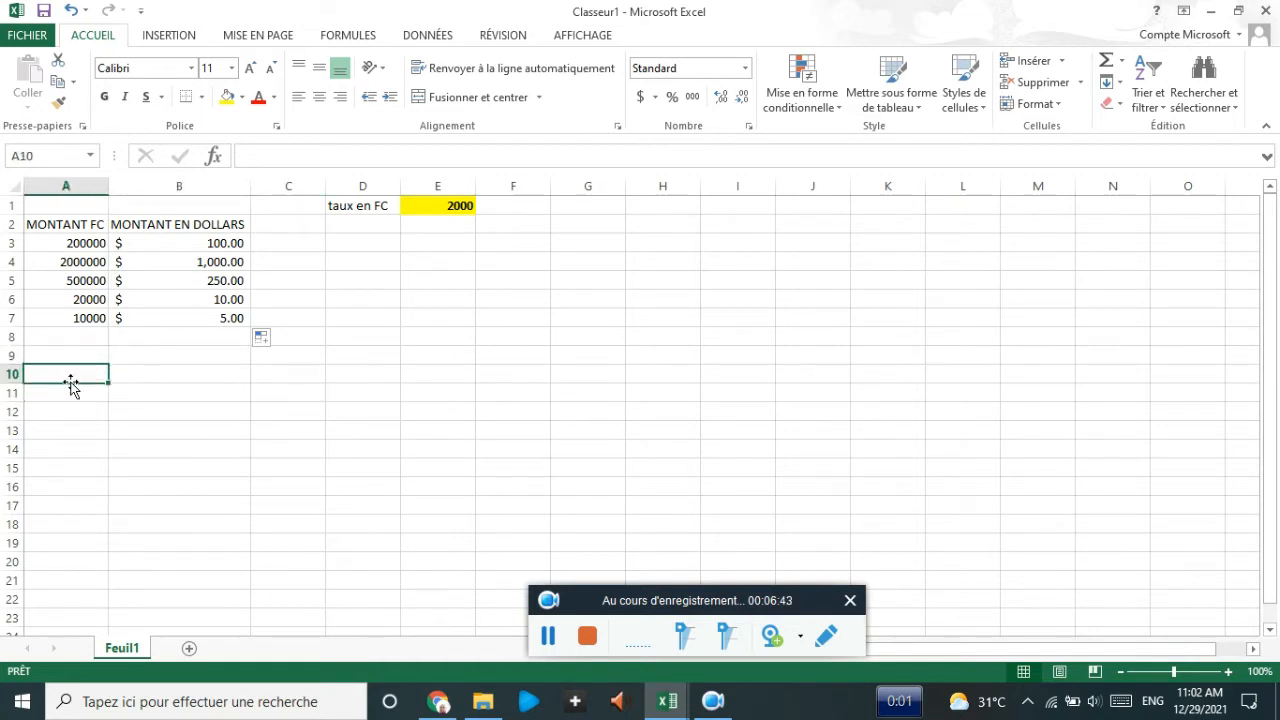
pyautogui.click(226, 417)
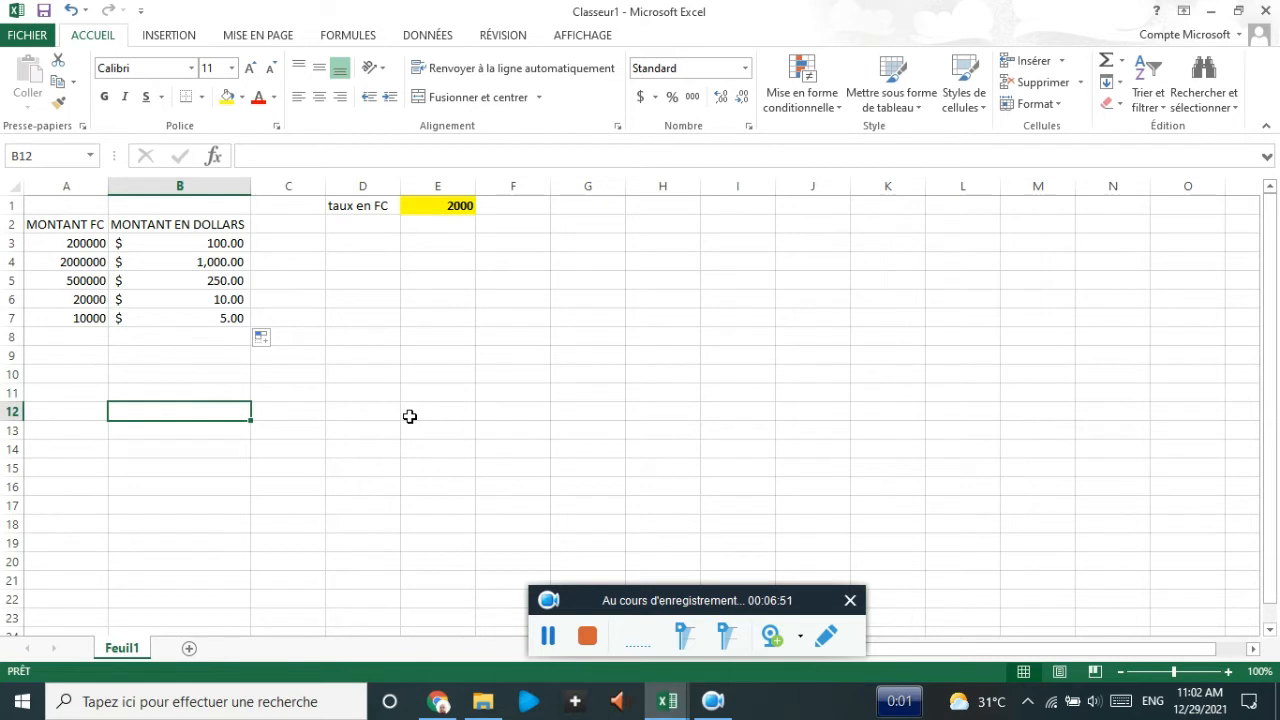
pyautogui.click(366, 350)
pyautogui.click(343, 317)
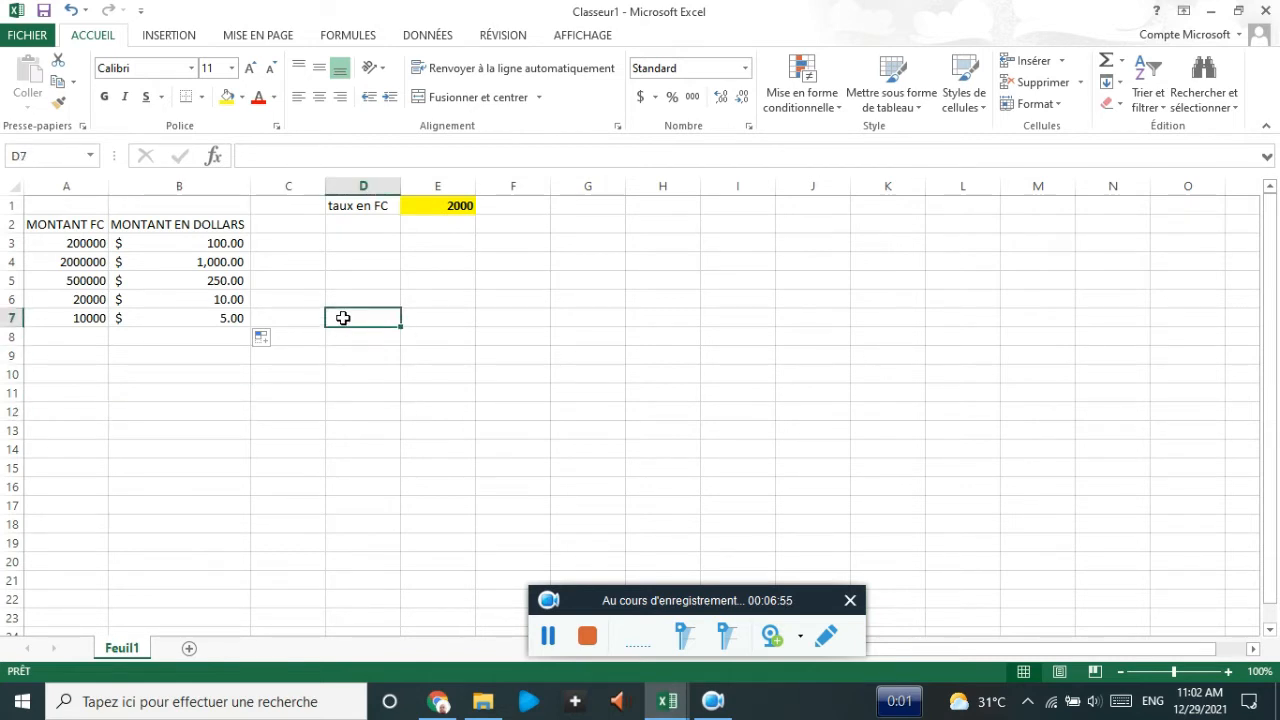
pyautogui.click(286, 258)
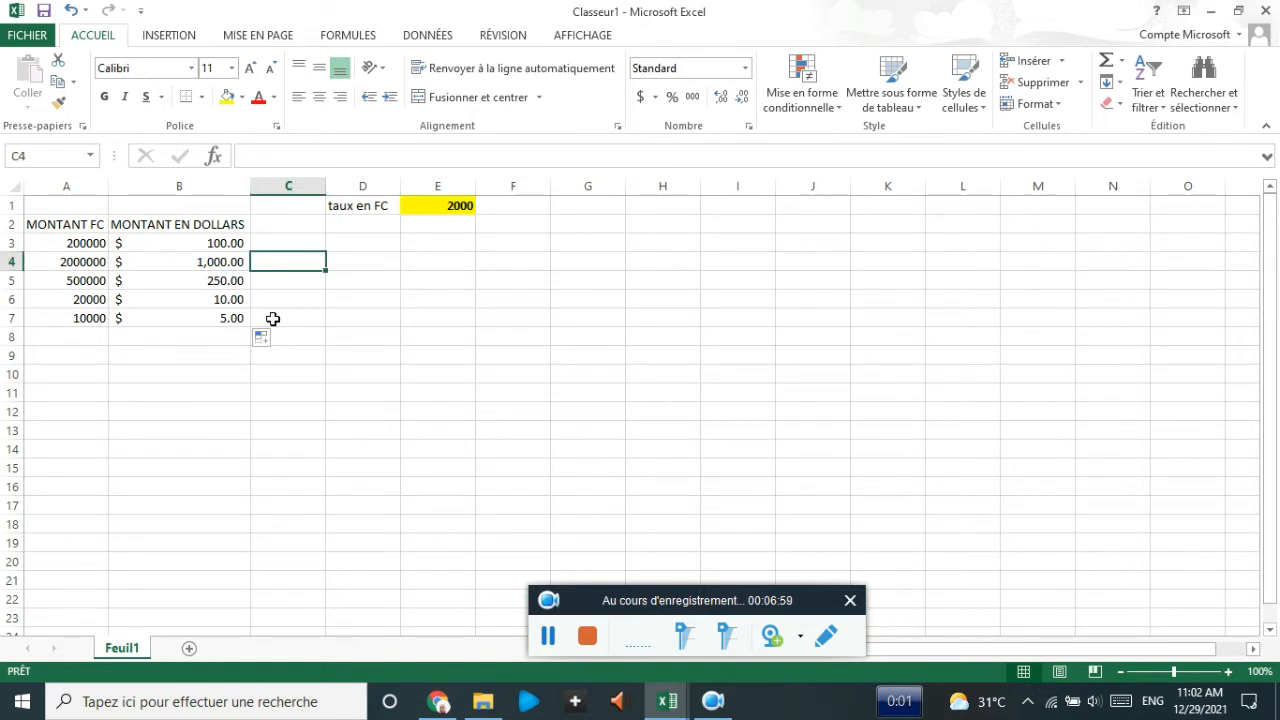
pyautogui.moveTo(203, 248); pyautogui.dragTo(192, 322)
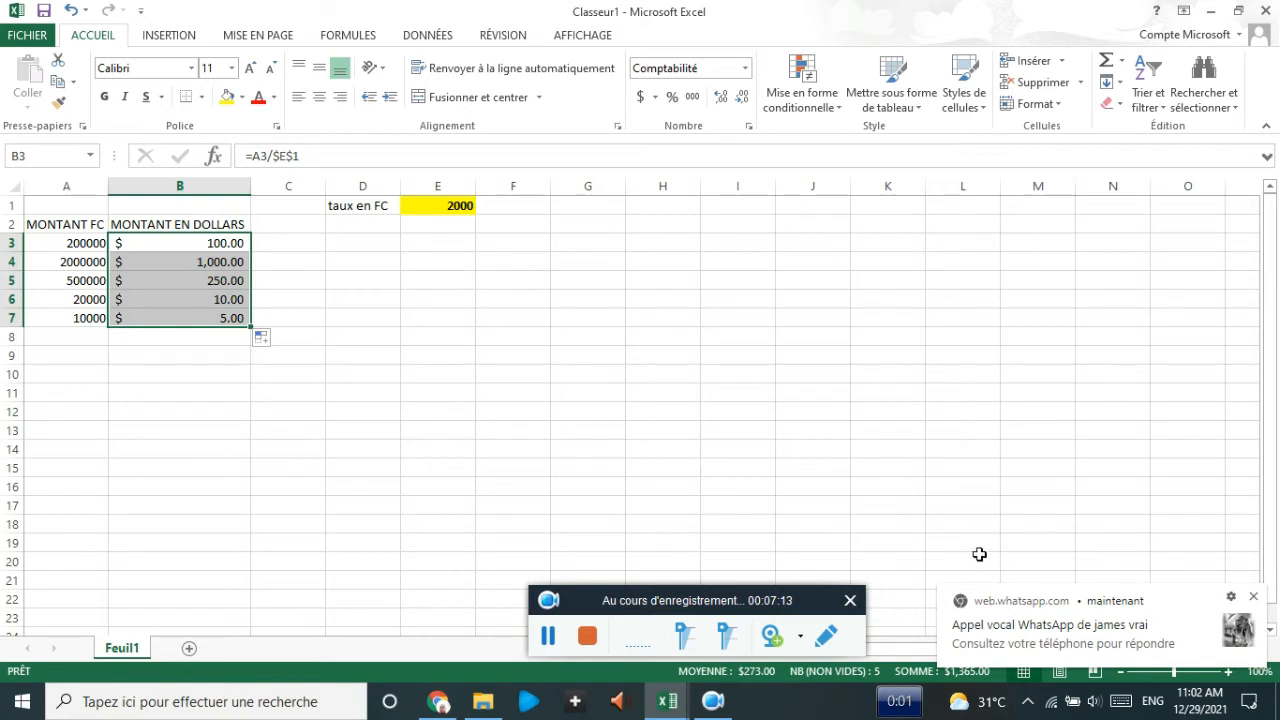
pyautogui.click(1254, 598)
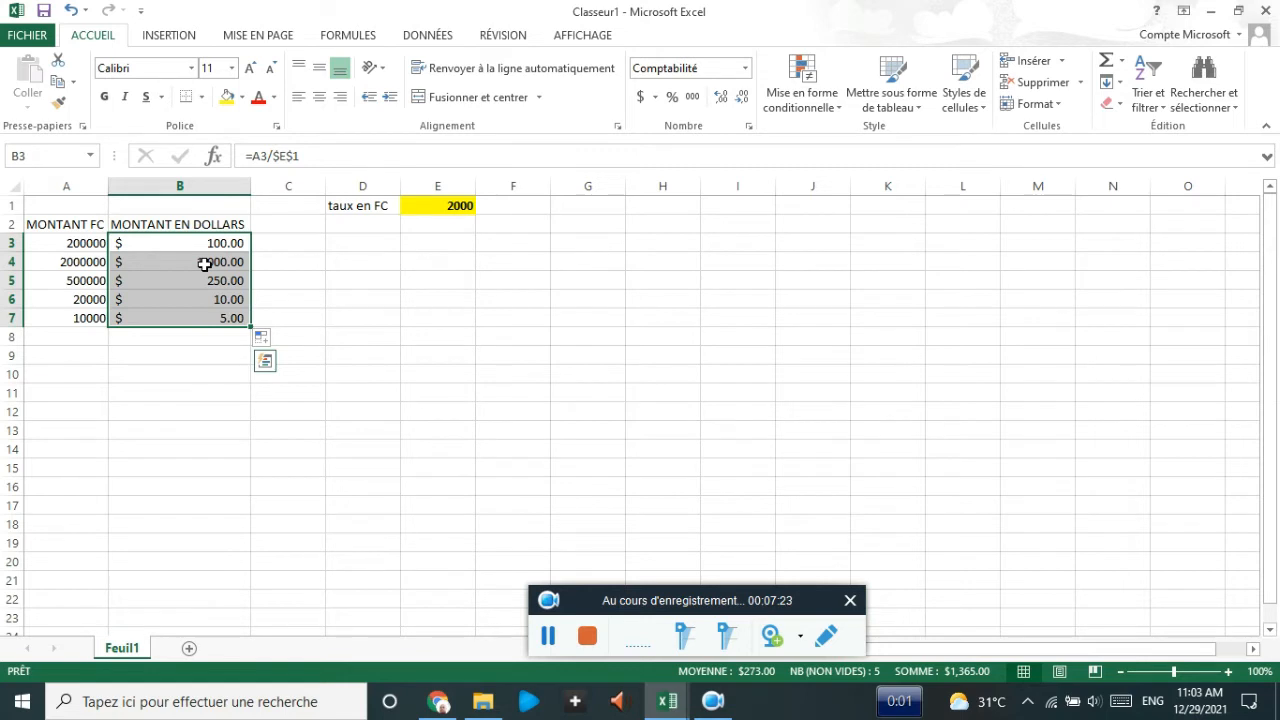
pyautogui.click(547, 648)
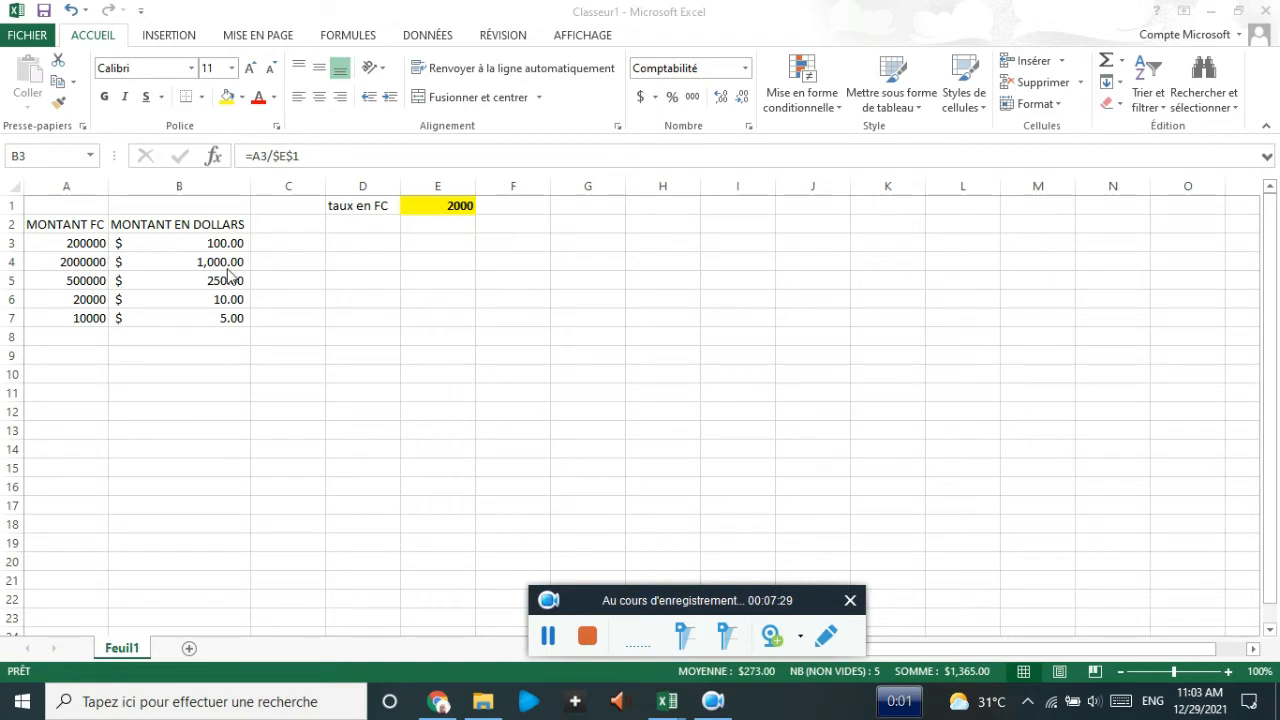
pyautogui.click(156, 259)
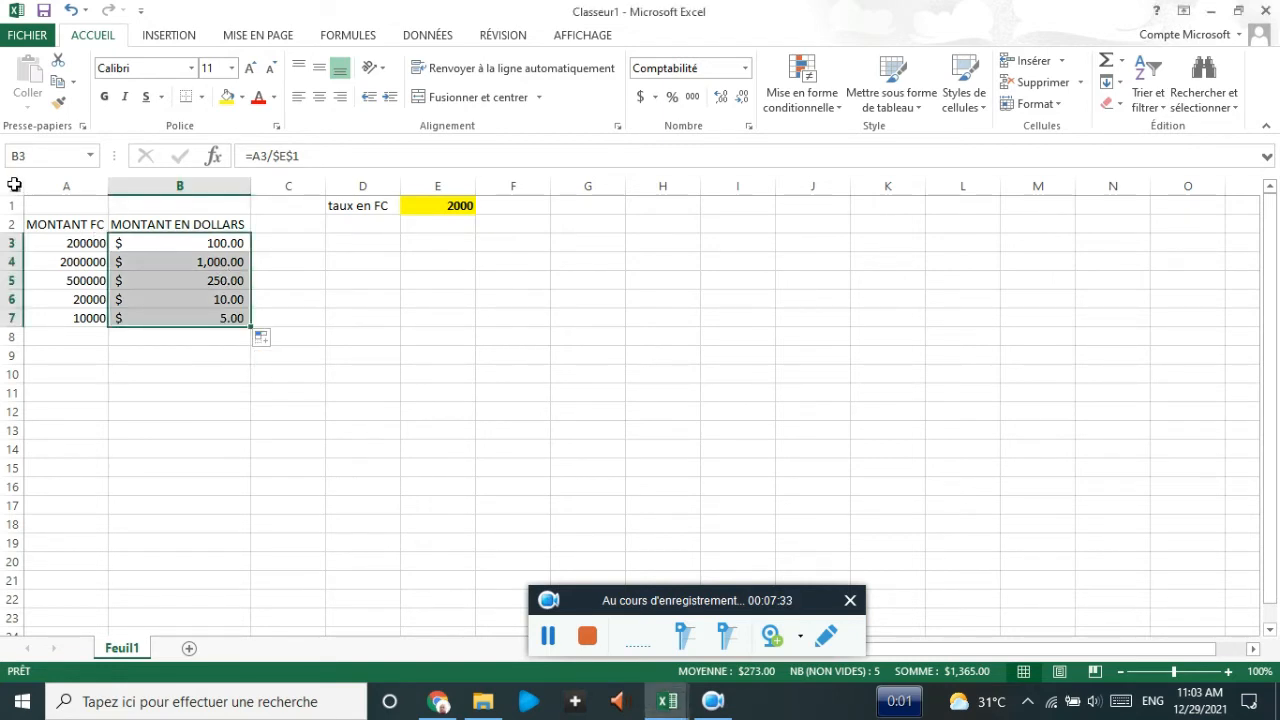
pyautogui.click(11, 185)
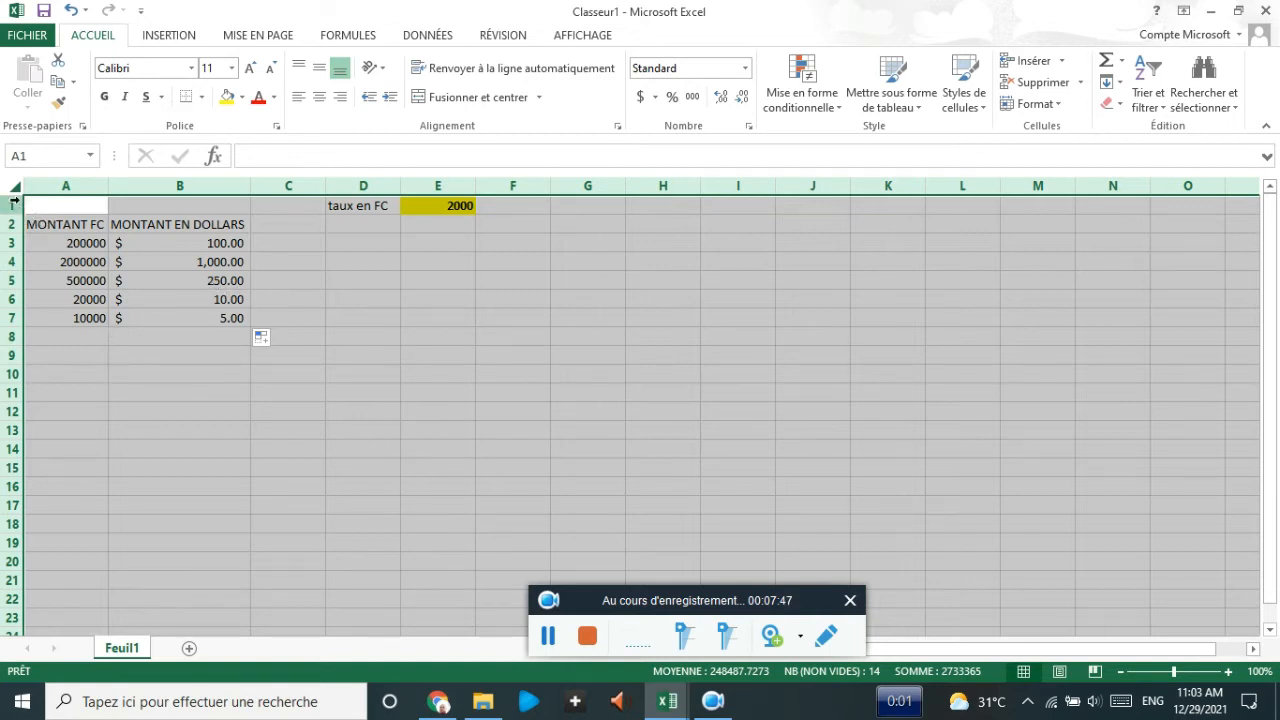
# - Select the whole sheet and uncheck Verrouillée under Format de cellule > Protection
pyautogui.click(539, 641)
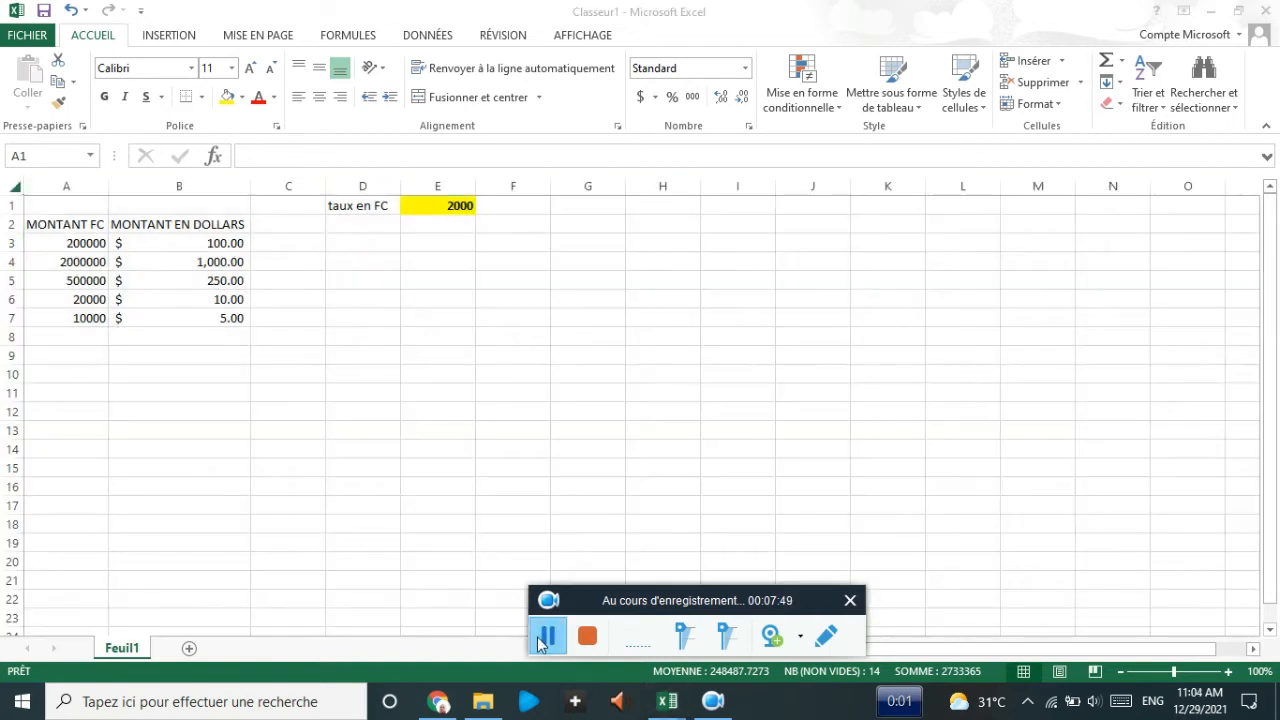
pyautogui.click(14, 188)
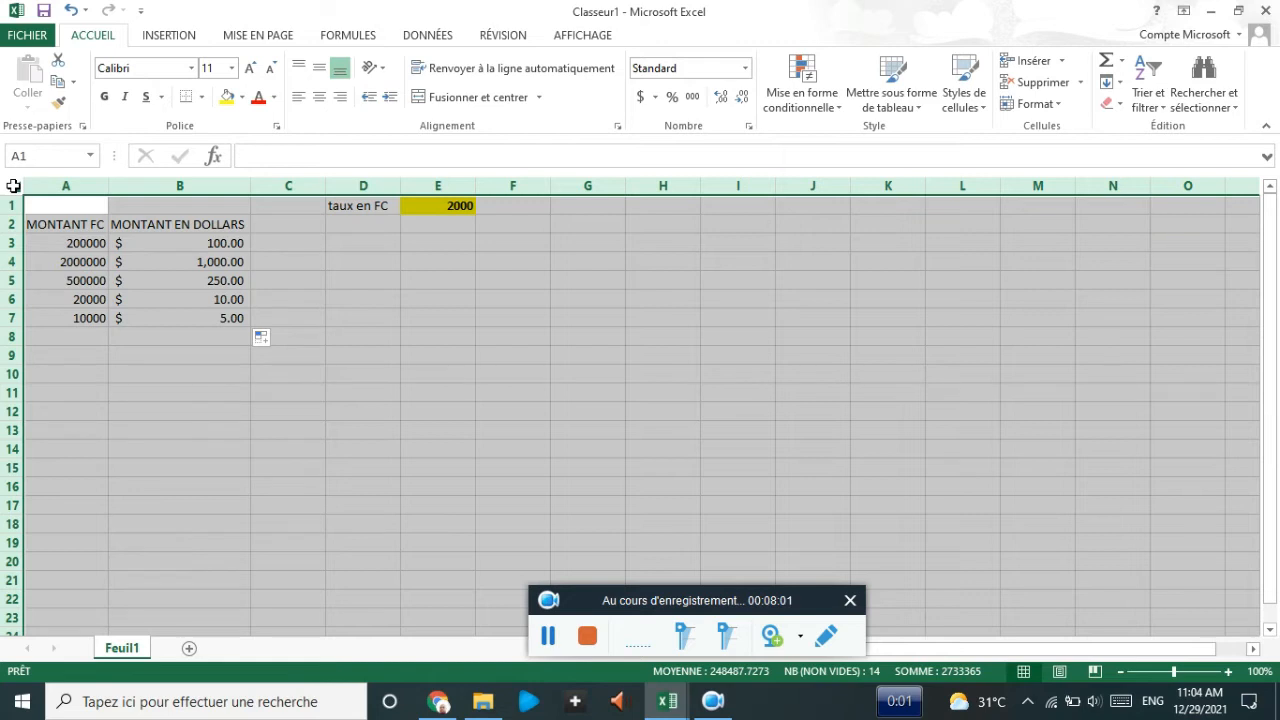
pyautogui.rightClick(213, 229)
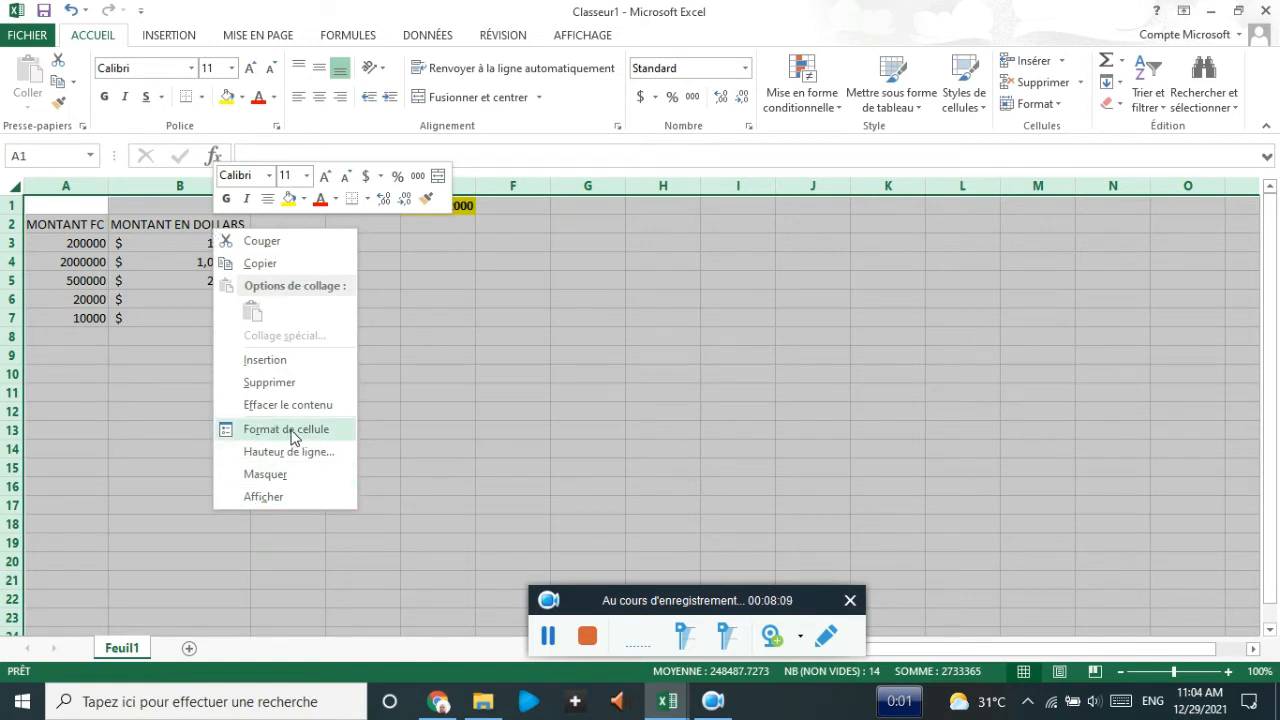
pyautogui.click(287, 430)
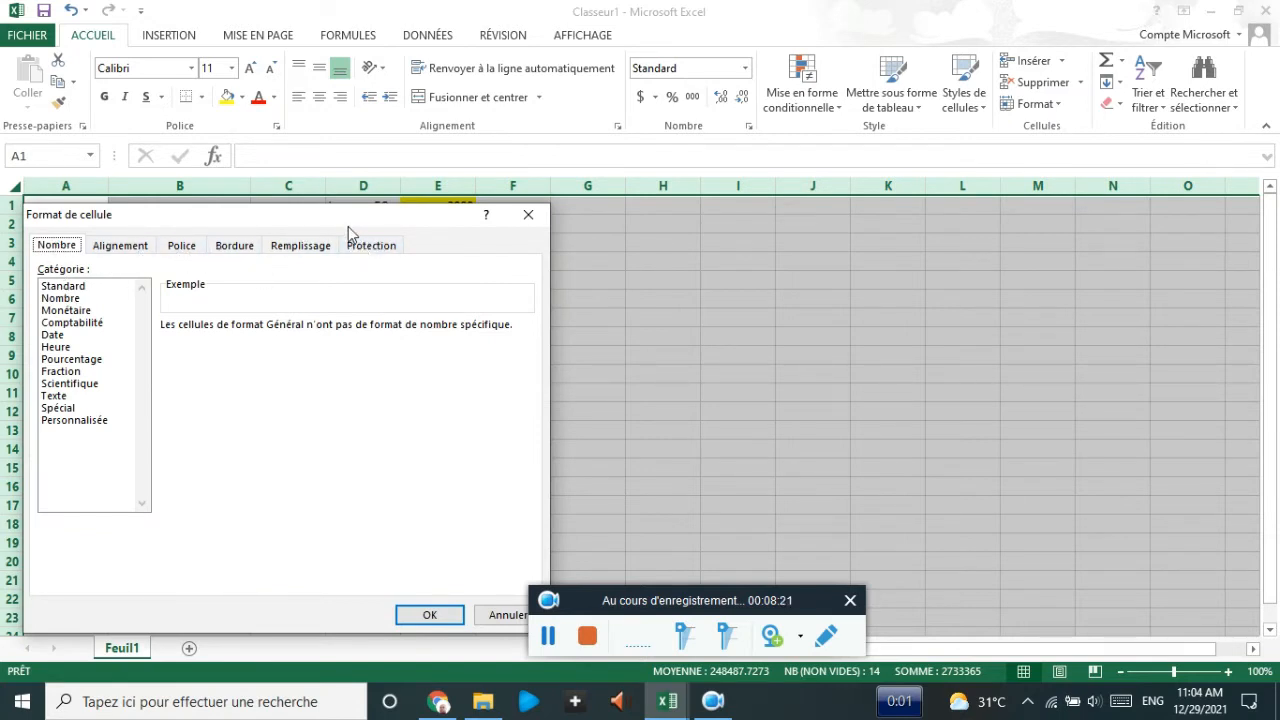
pyautogui.moveTo(340, 224); pyautogui.dragTo(755, 65)
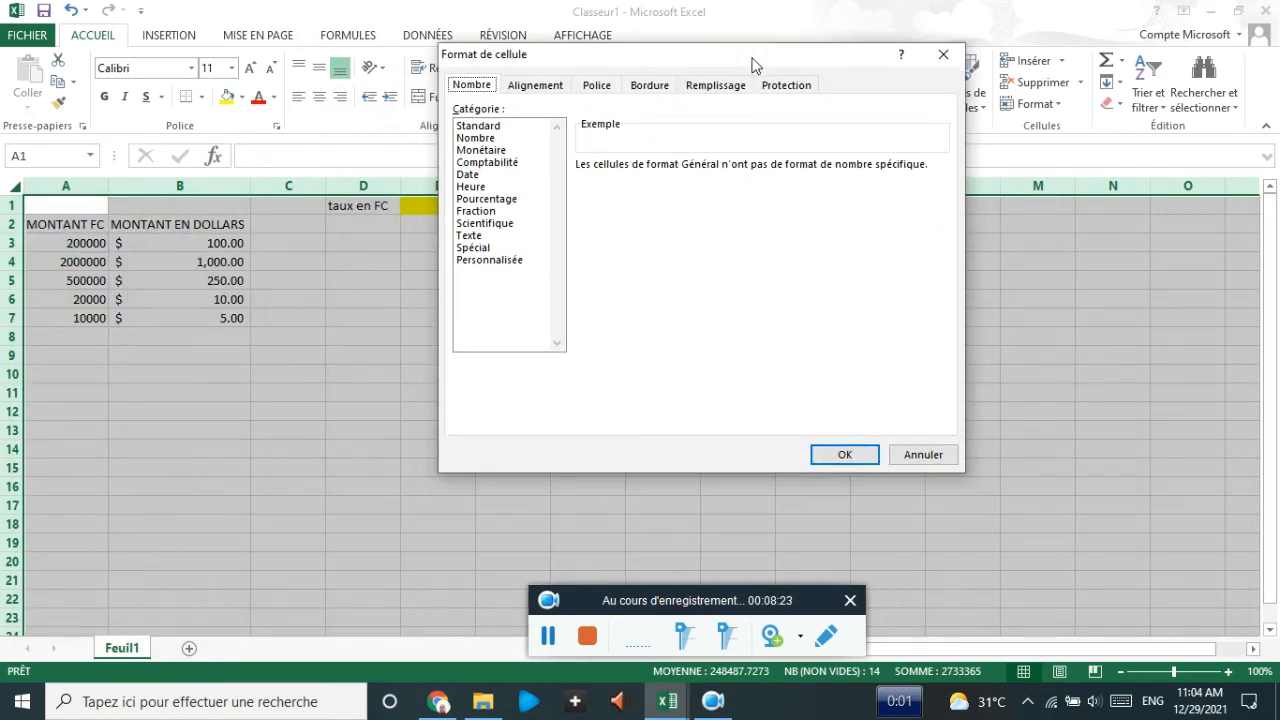
pyautogui.click(785, 87)
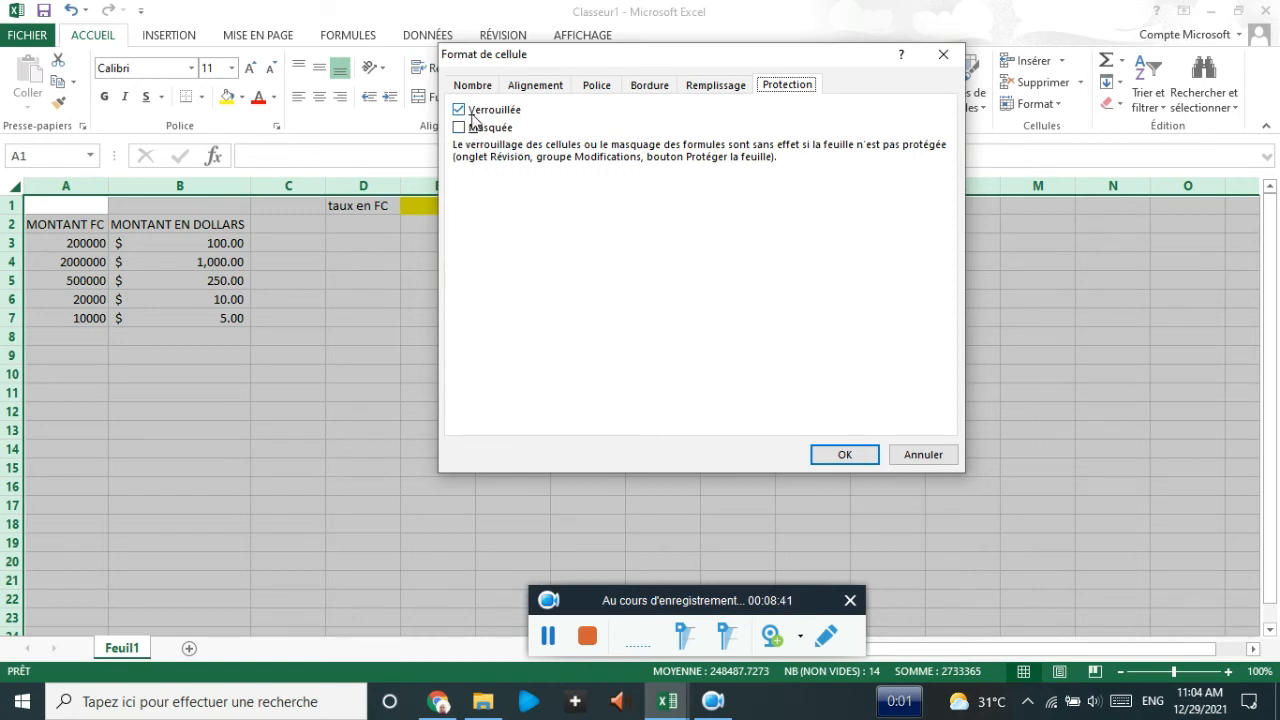
pyautogui.click(461, 112)
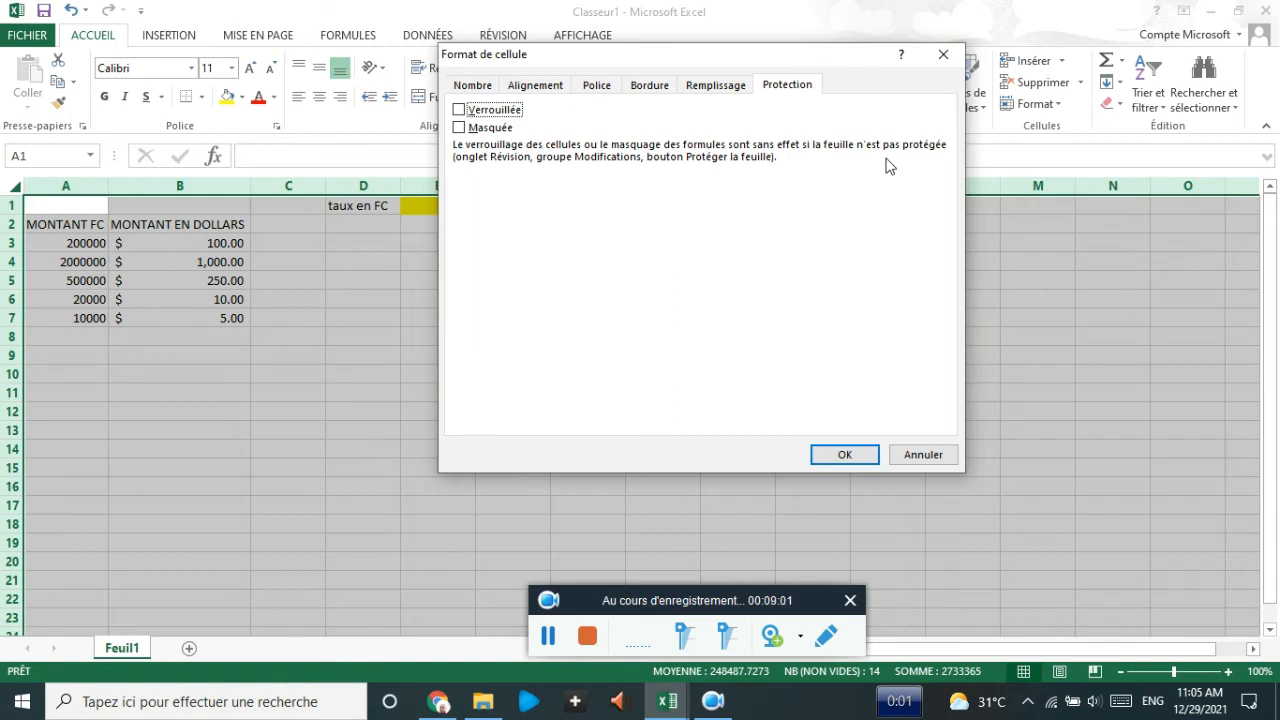
pyautogui.click(852, 458)
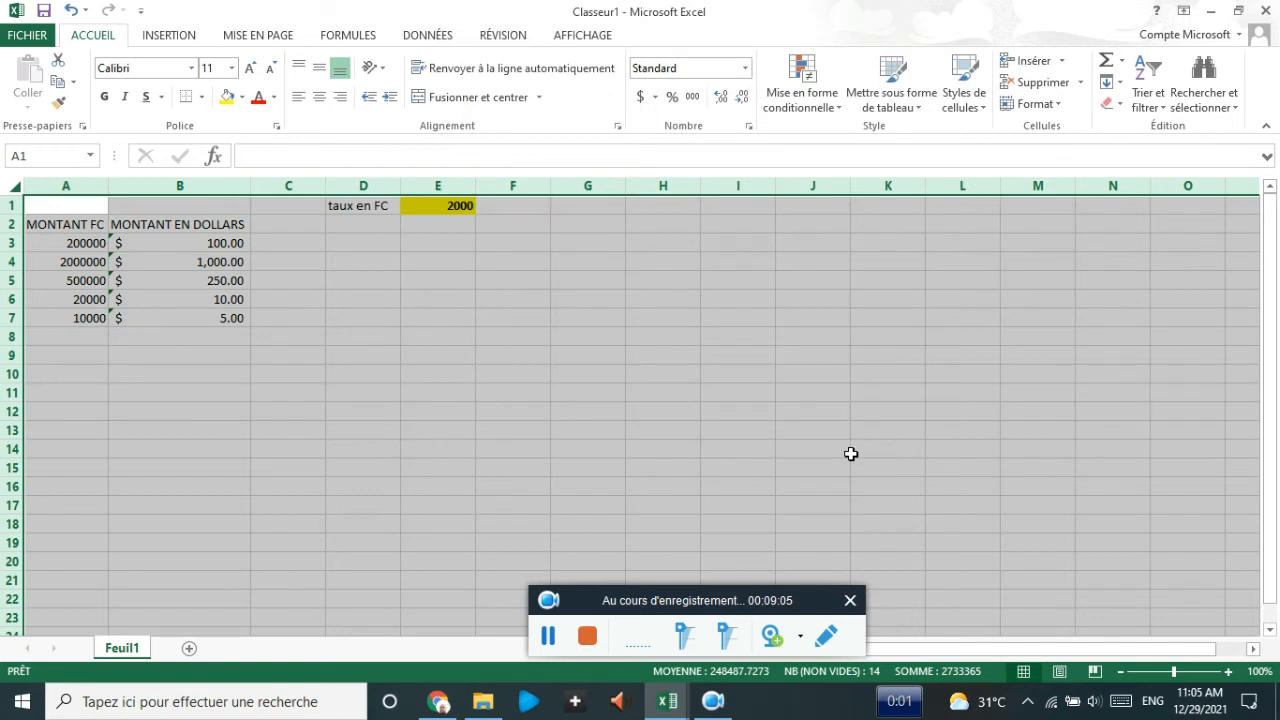
pyautogui.click(385, 316)
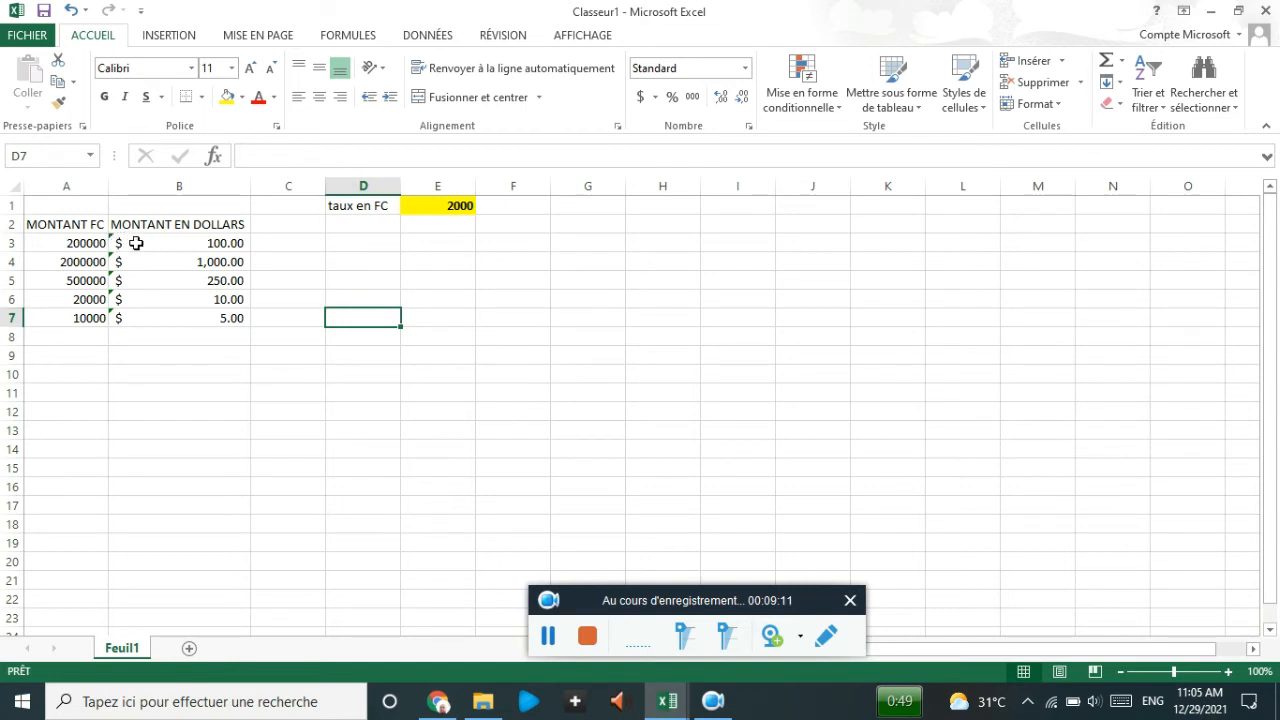
pyautogui.click(135, 242)
pyautogui.click(134, 278)
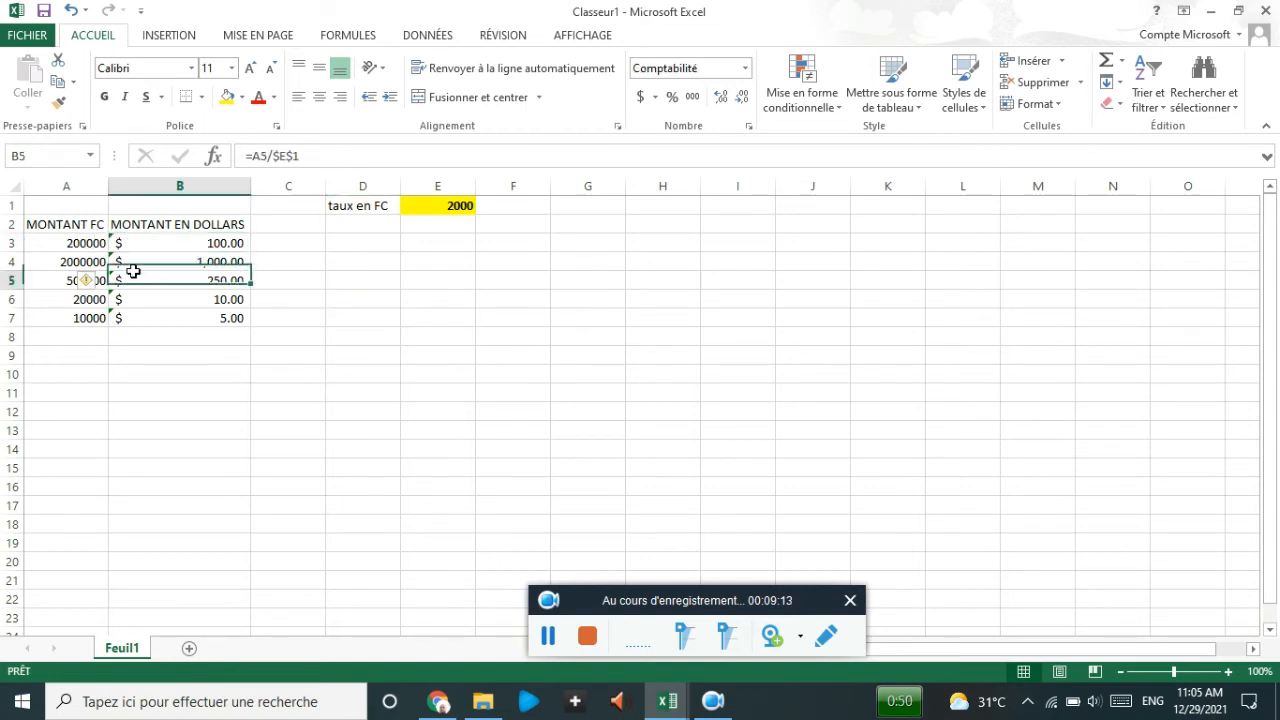
pyautogui.click(127, 240)
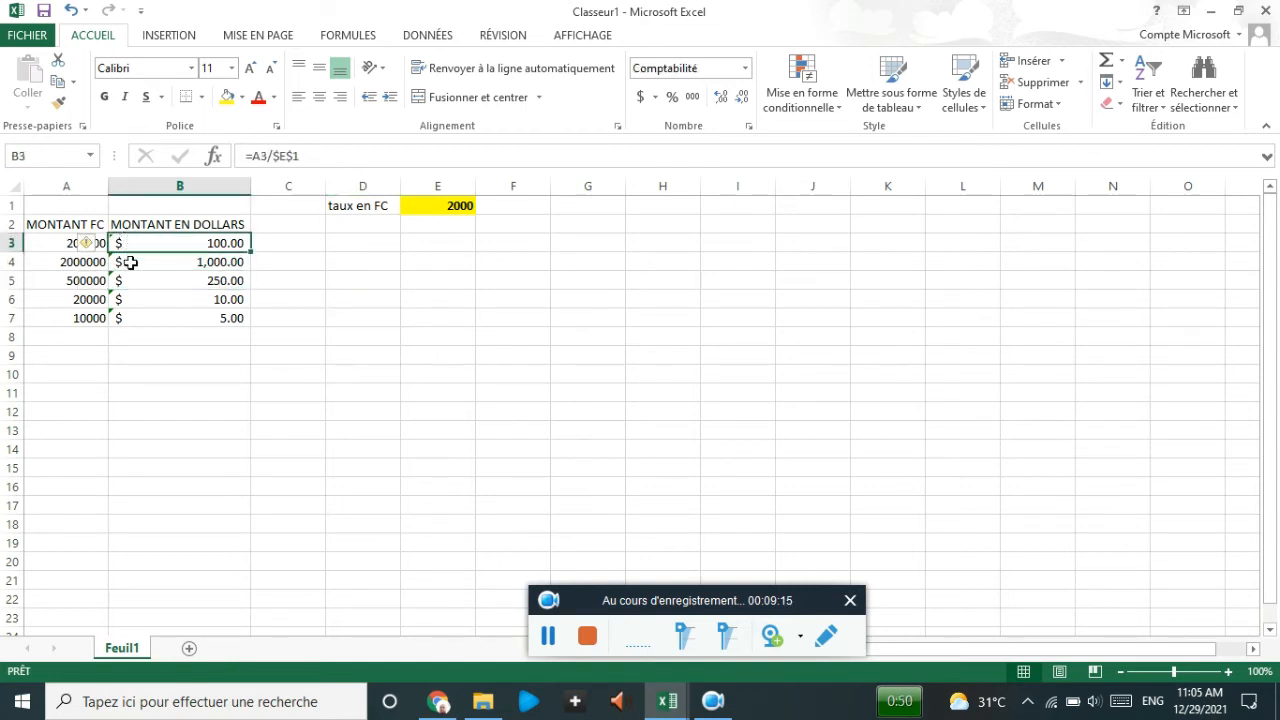
pyautogui.click(129, 261)
pyautogui.click(135, 288)
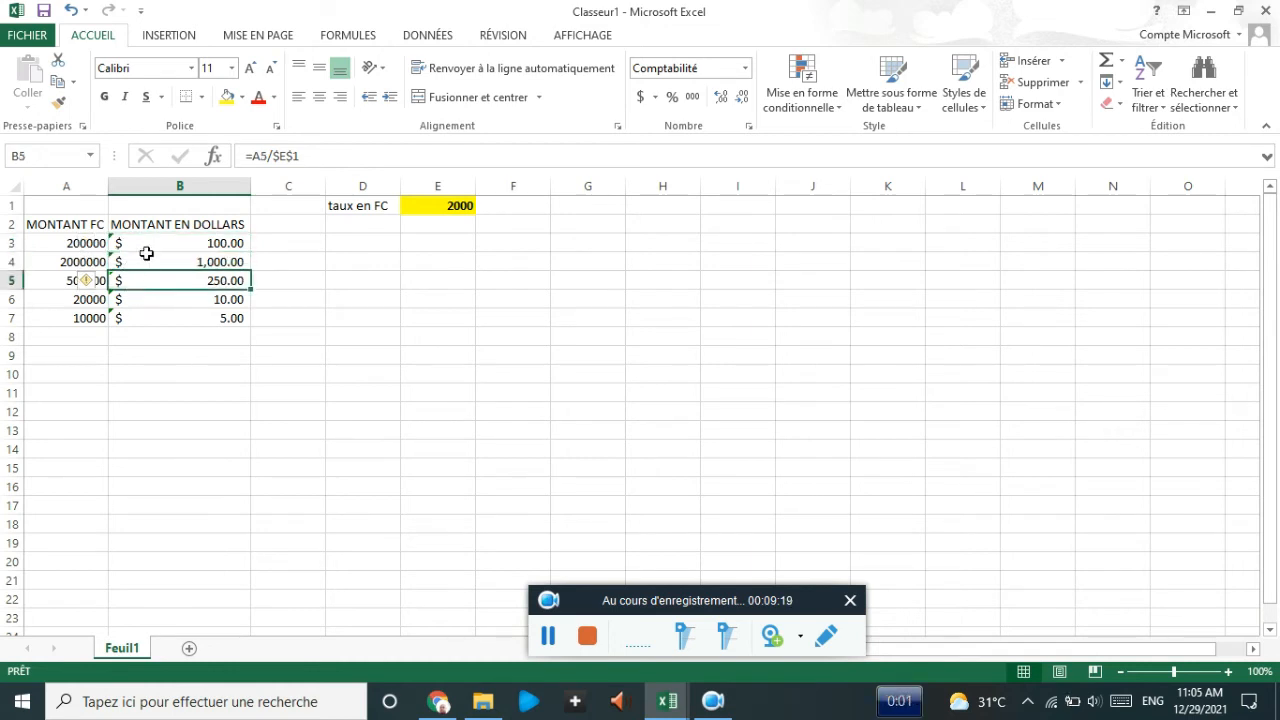
pyautogui.click(12, 185)
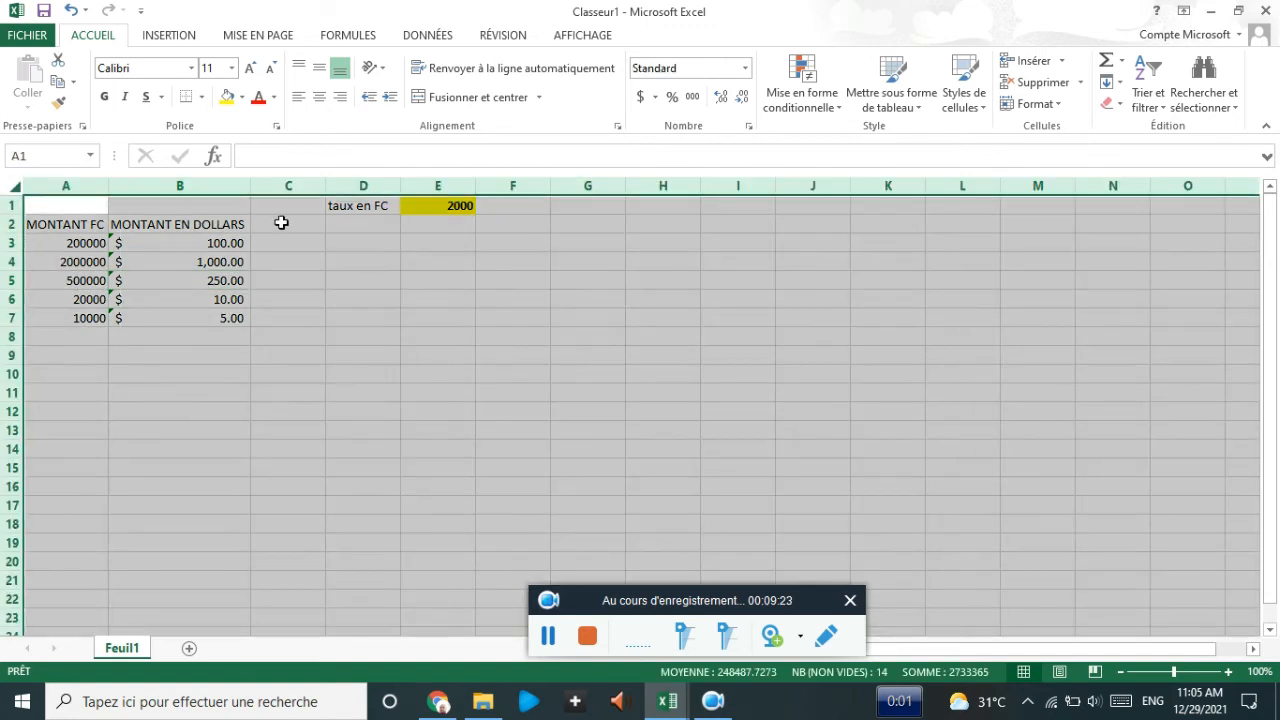
pyautogui.rightClick(284, 228)
pyautogui.click(340, 424)
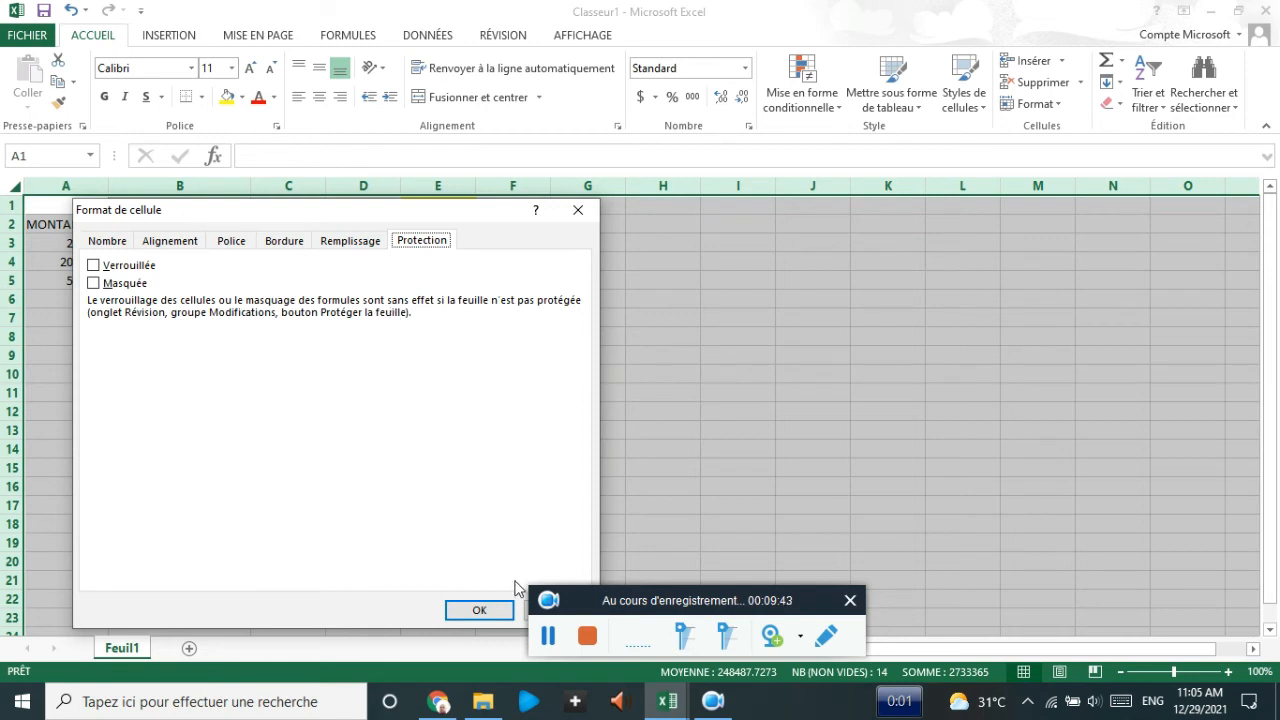
pyautogui.click(491, 607)
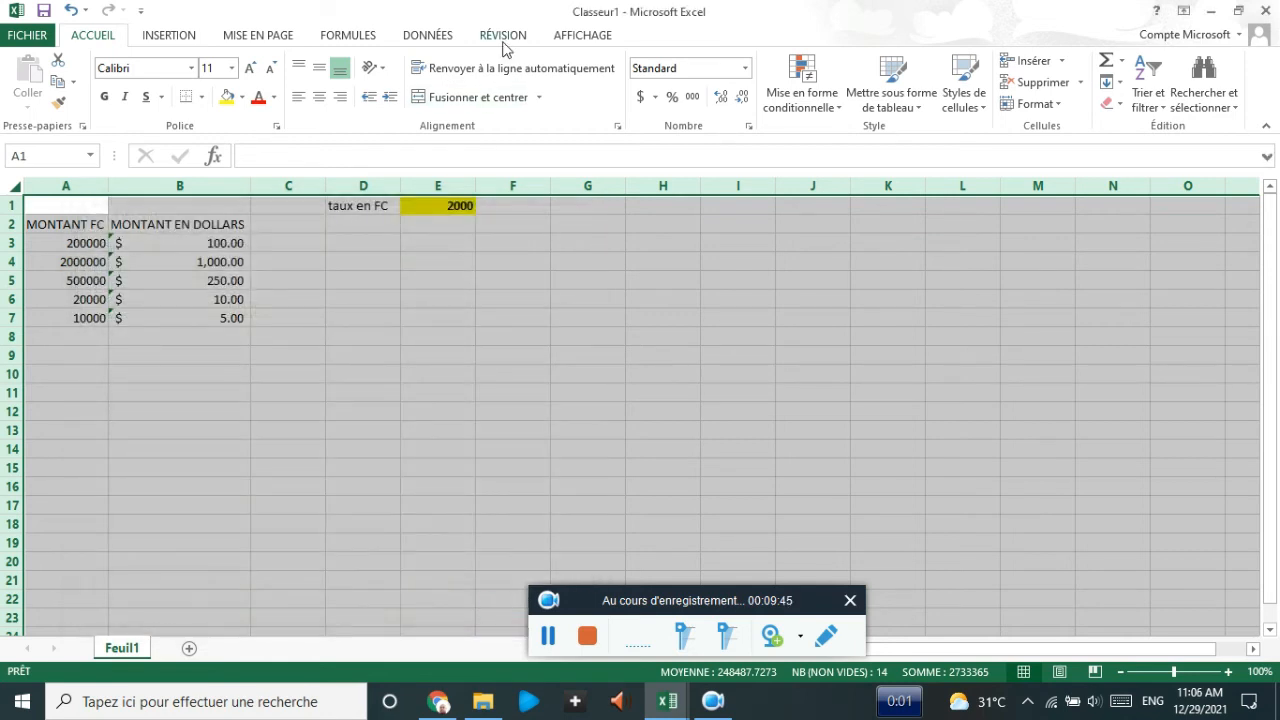
# - Protect Feuil1 via RÉVISION > Protéger la feuille, entering and confirming a password
pyautogui.click(503, 36)
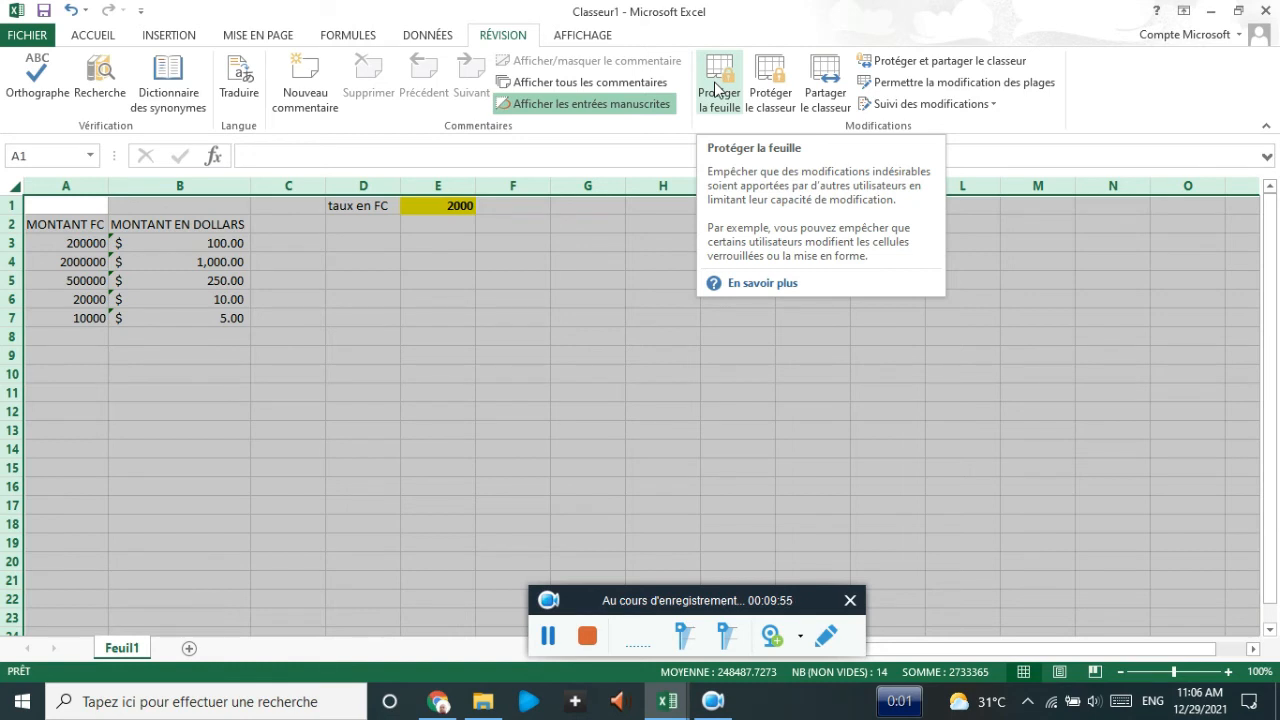
pyautogui.click(716, 90)
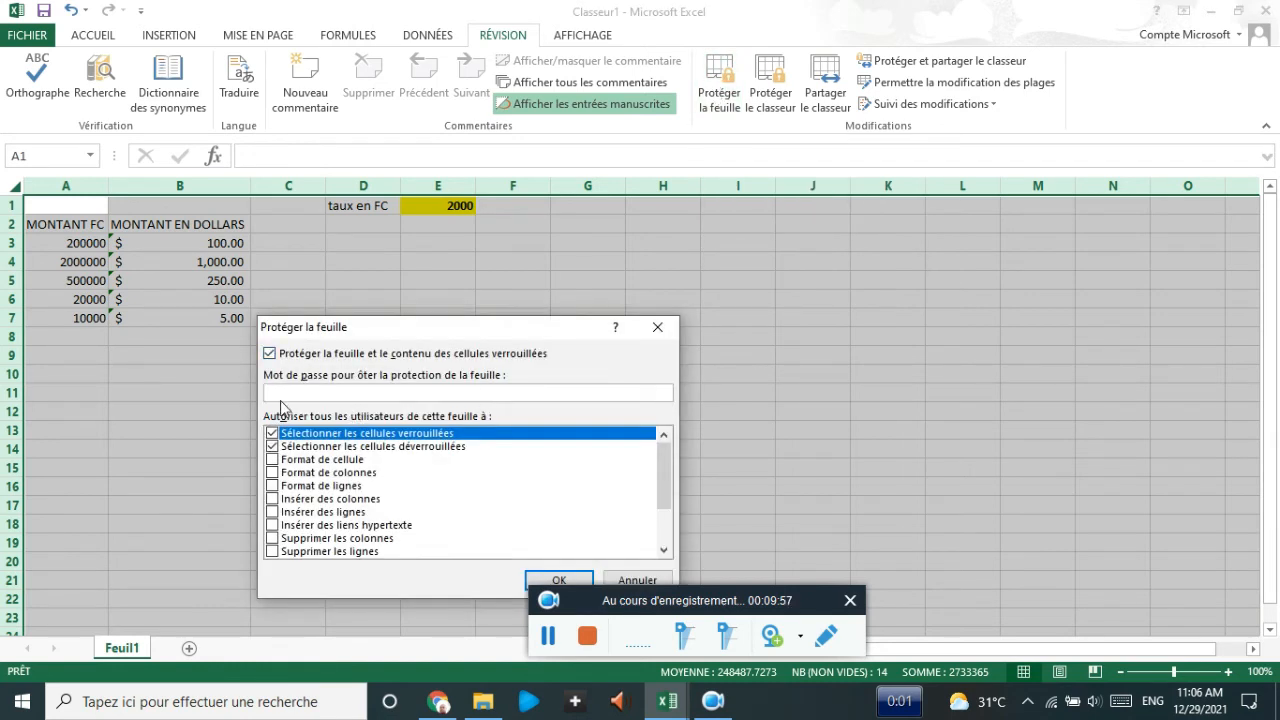
pyautogui.moveTo(391, 337); pyautogui.dragTo(413, 167)
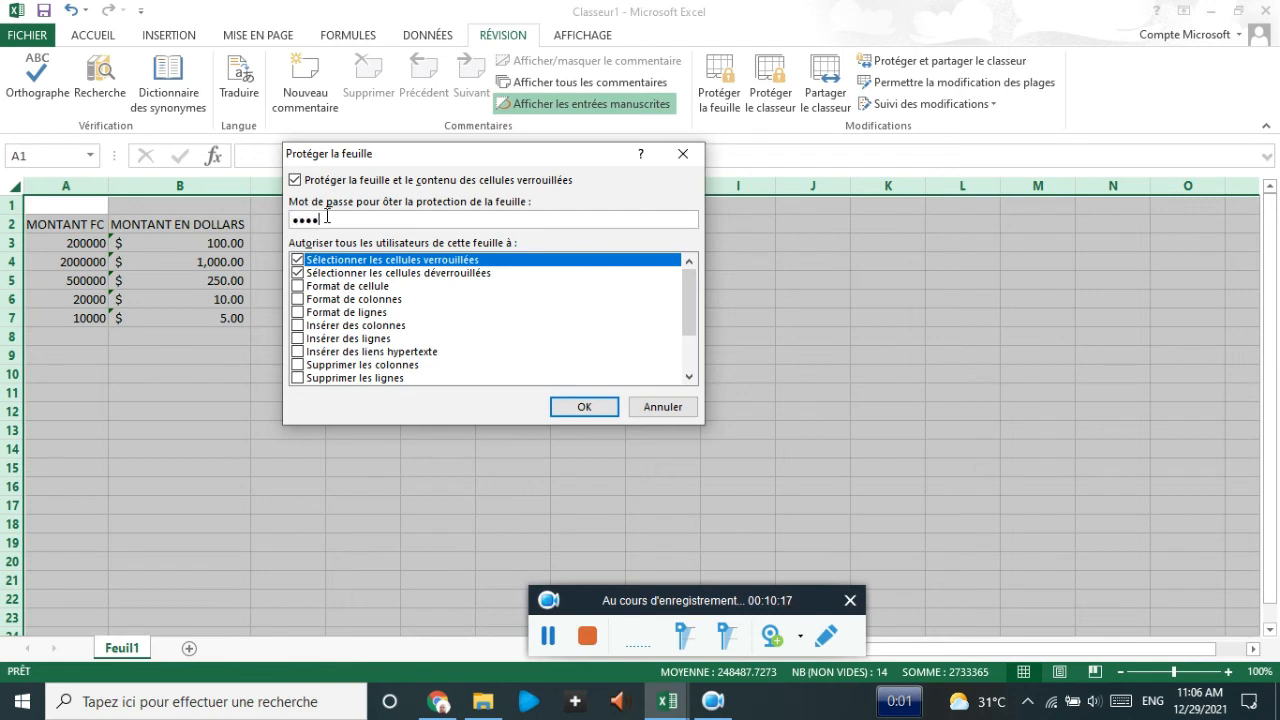
pyautogui.click(584, 406)
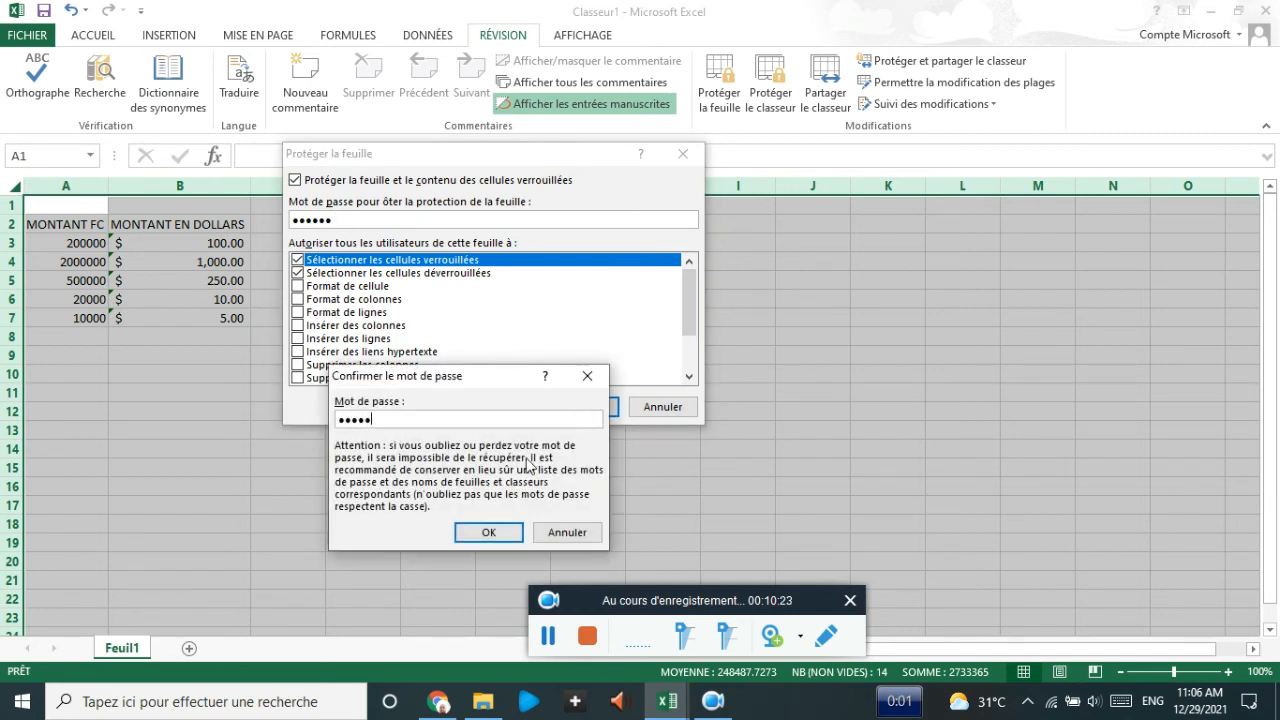
pyautogui.click(489, 533)
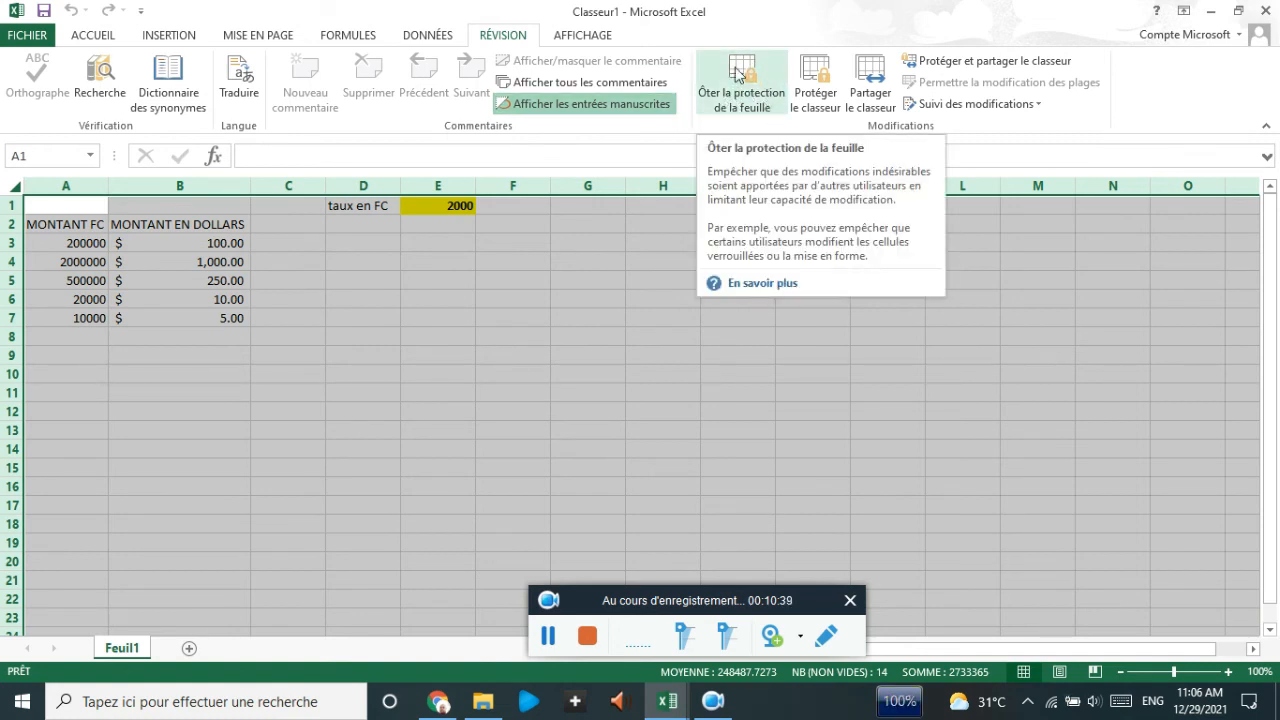
pyautogui.click(469, 347)
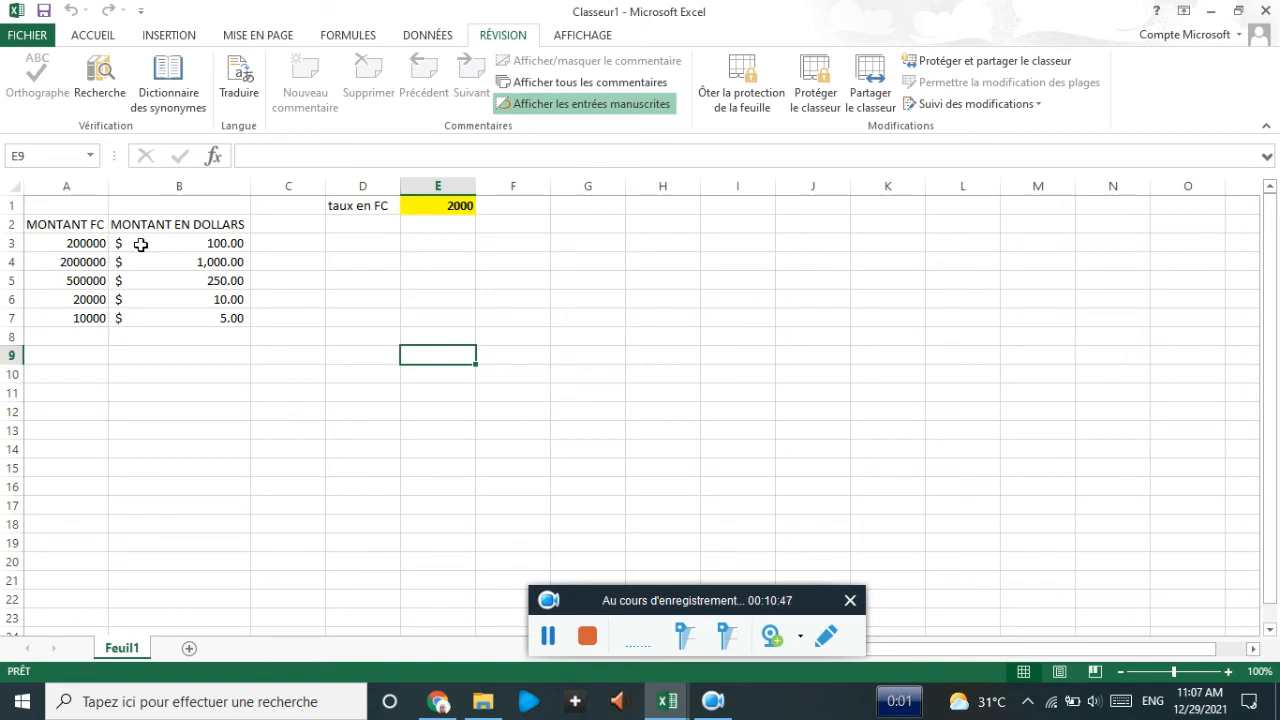
pyautogui.click(141, 245)
pyautogui.click(167, 262)
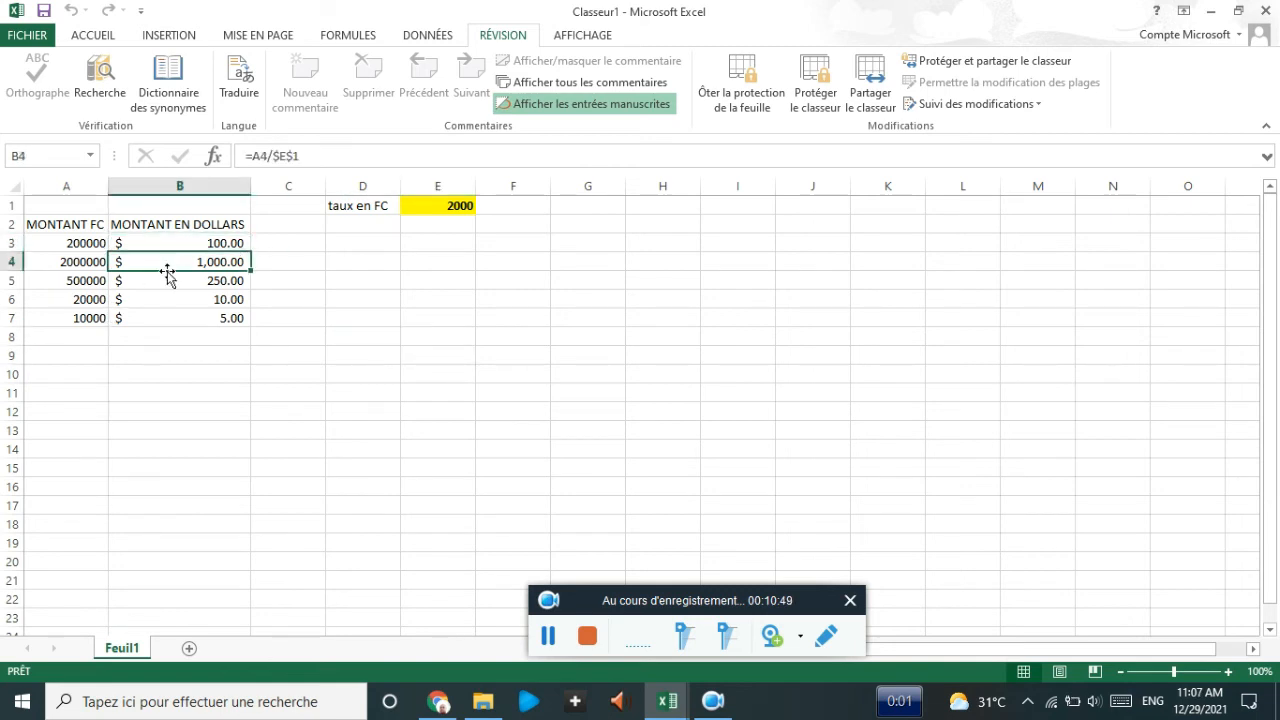
pyautogui.click(167, 281)
pyautogui.click(167, 300)
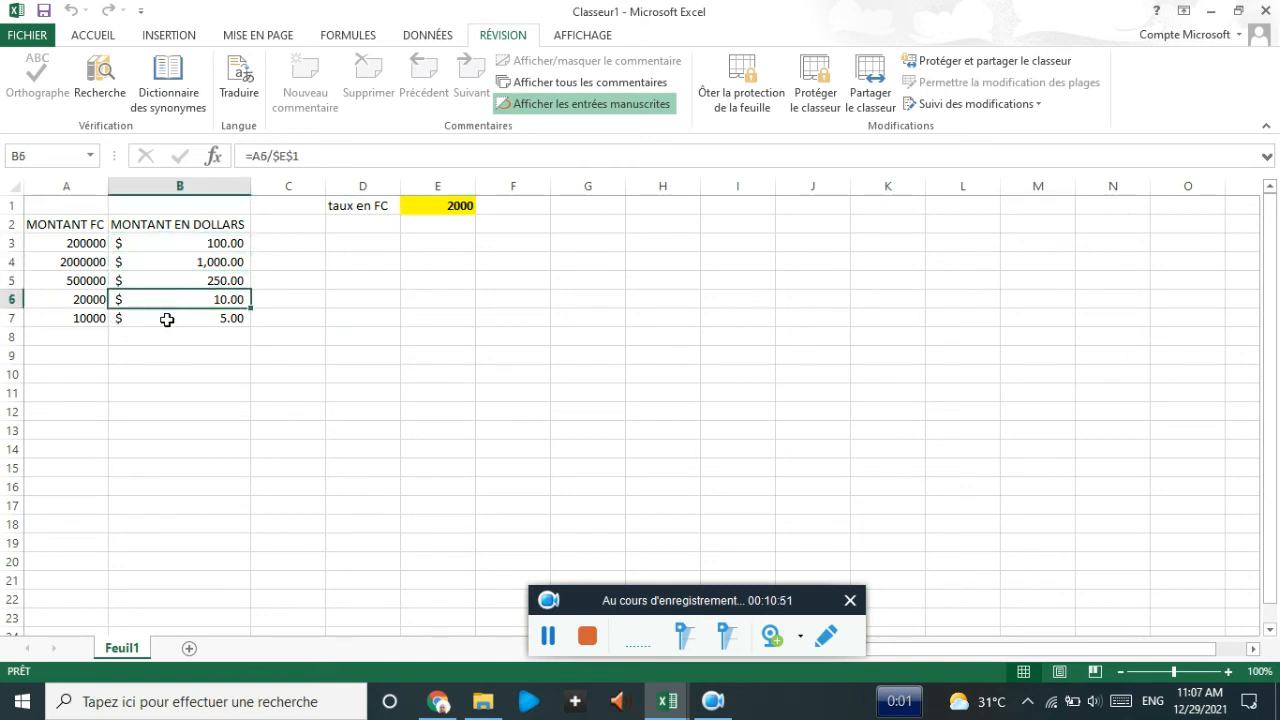
pyautogui.click(167, 318)
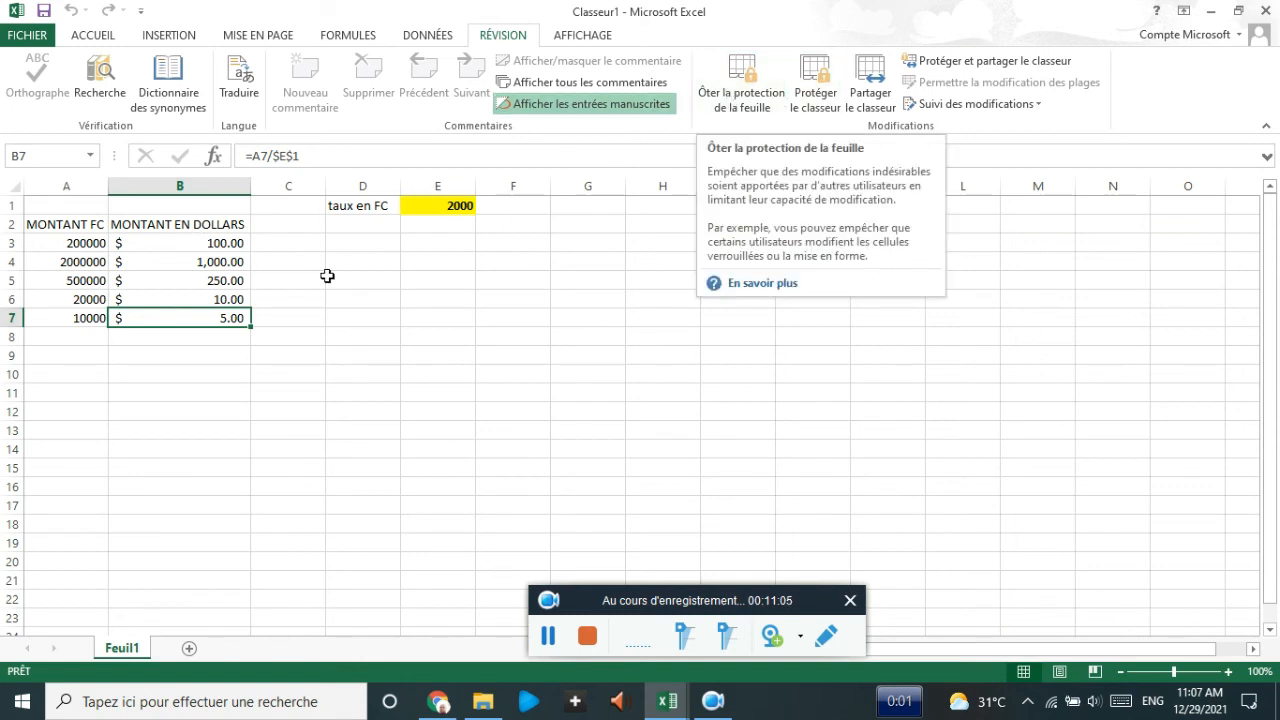
# - Unprotect the sheet with its password, then select the whole sheet and then the range B3:B7
pyautogui.click(745, 82)
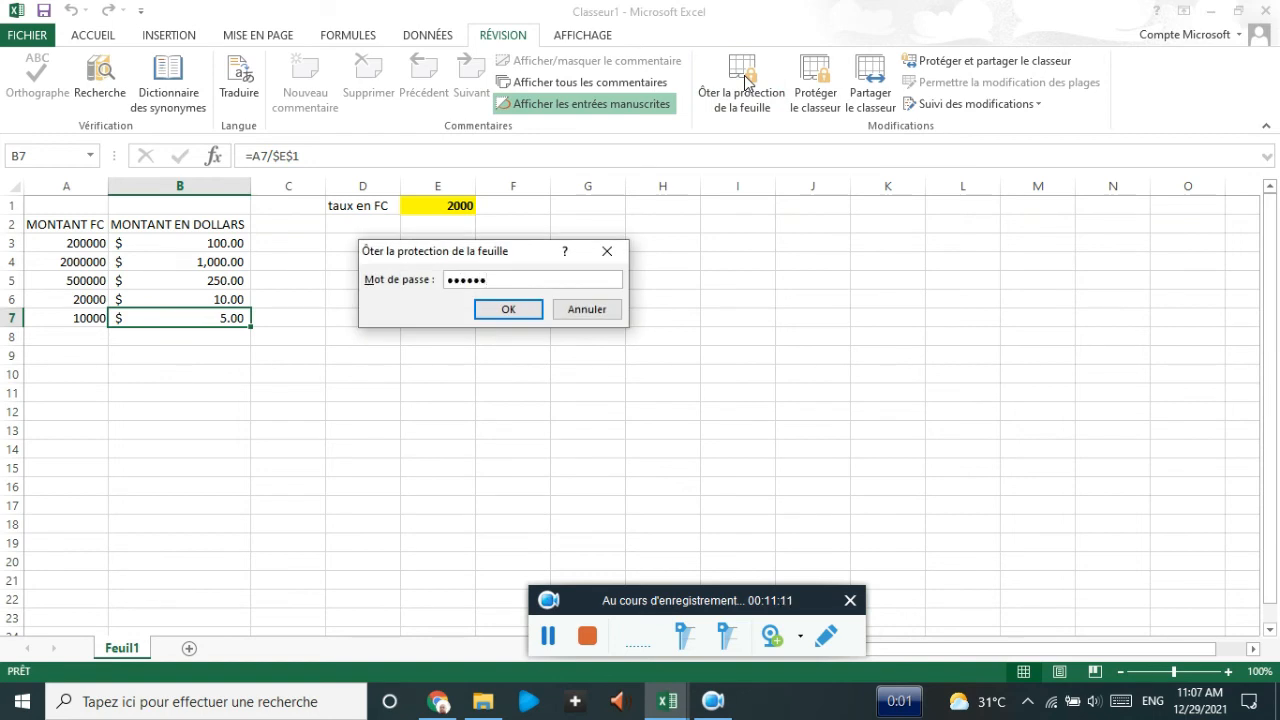
pyautogui.press('Return')
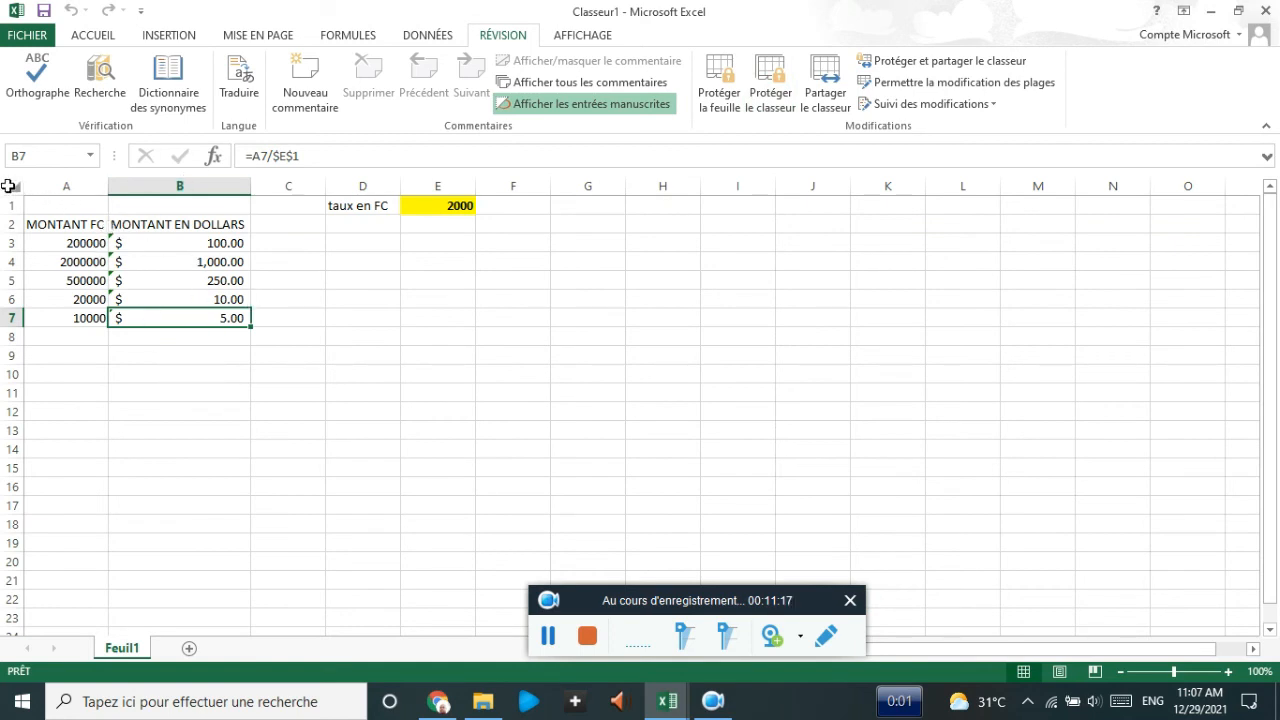
pyautogui.click(10, 186)
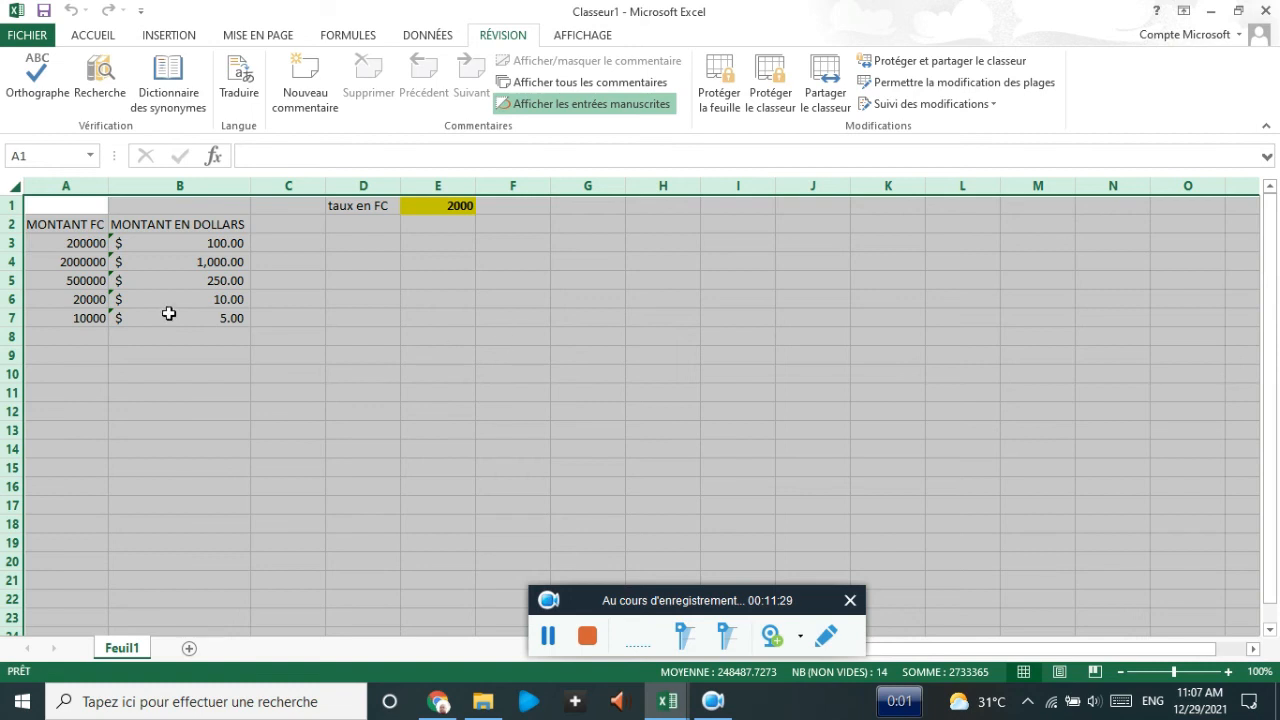
pyautogui.click(155, 242)
pyautogui.moveTo(155, 242); pyautogui.dragTo(152, 315)
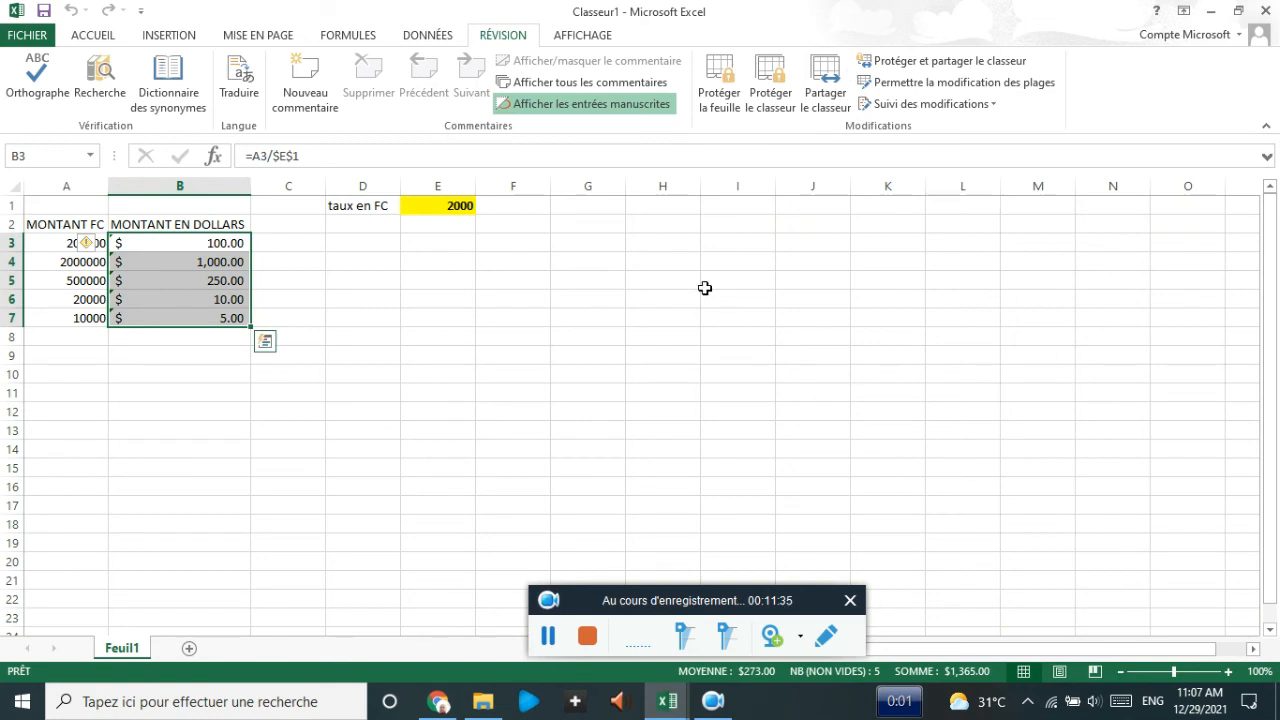
# - Mark the formula cells B3:B7 as Verrouillée in the Format Cells Protection settings
pyautogui.click(407, 285)
pyautogui.moveTo(205, 242); pyautogui.dragTo(201, 317)
pyautogui.rightClick(187, 251)
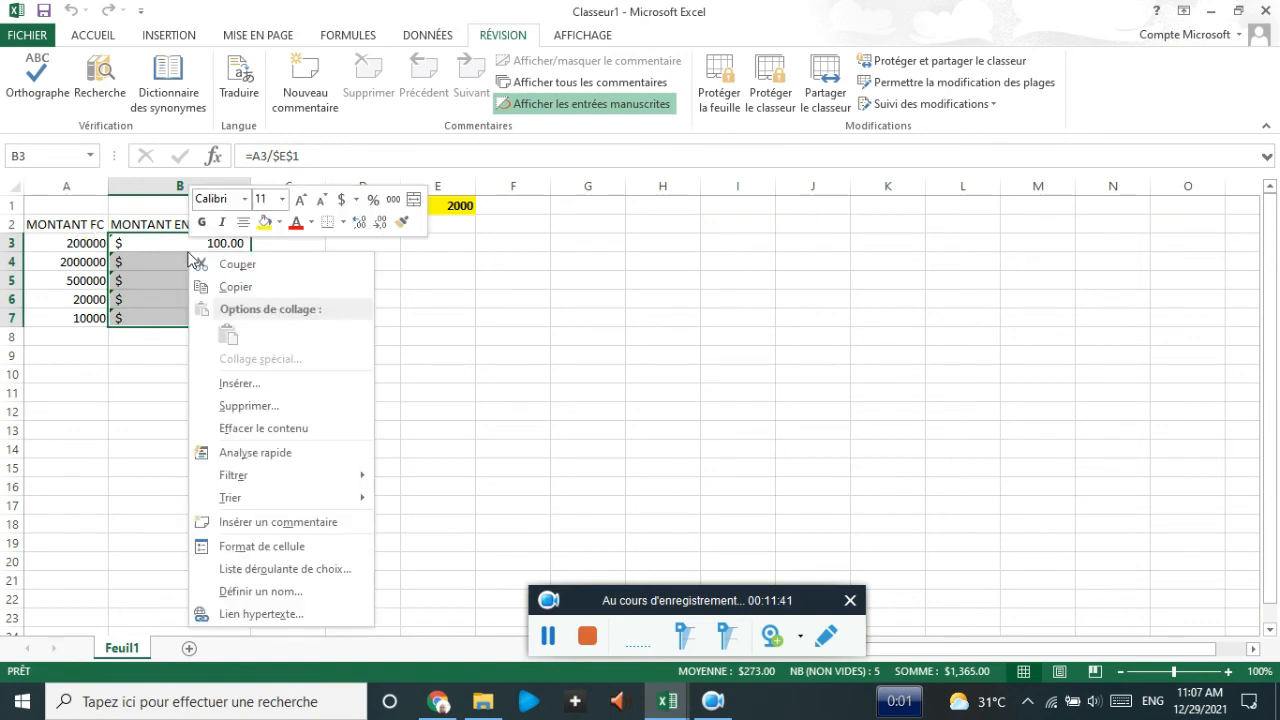
pyautogui.click(236, 546)
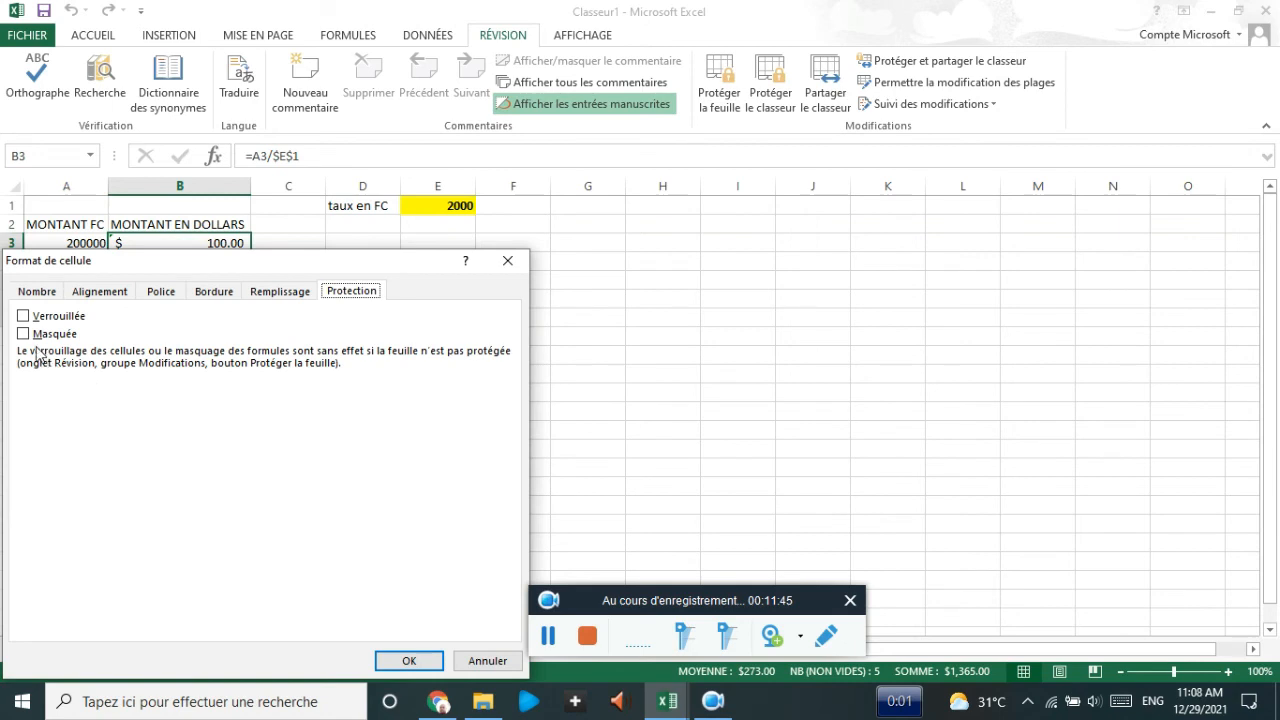
pyautogui.click(22, 317)
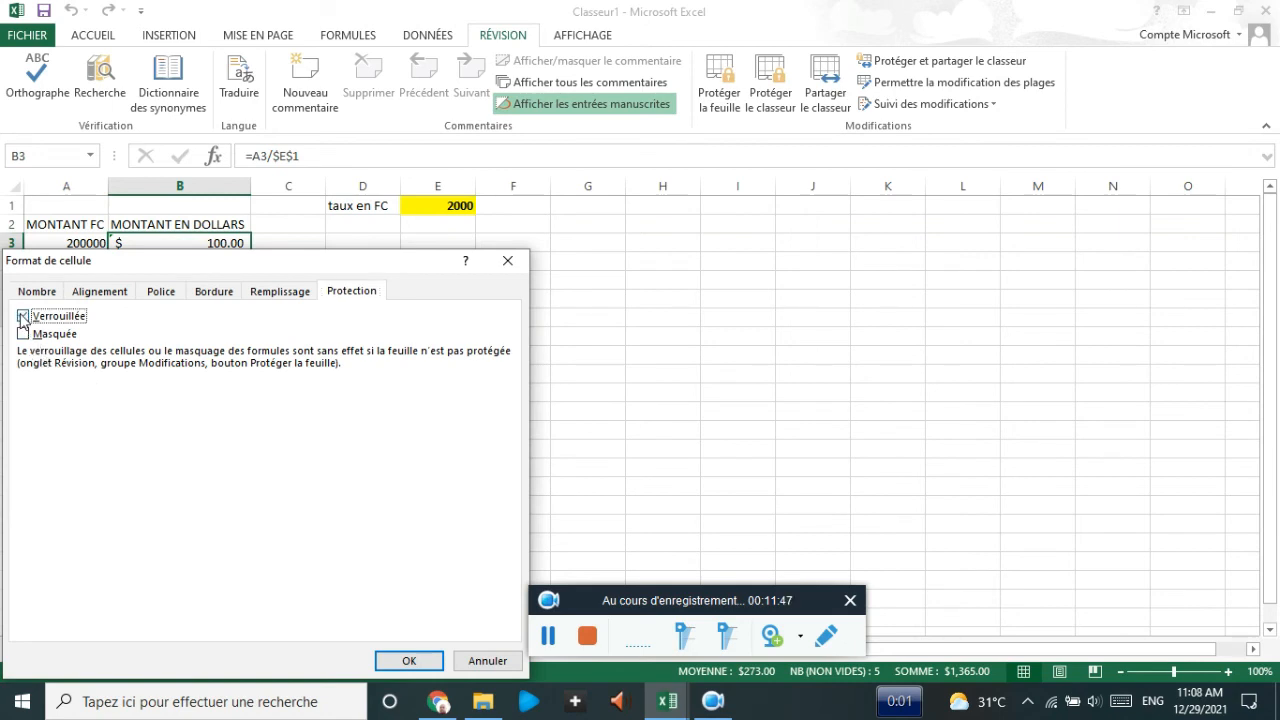
pyautogui.click(407, 661)
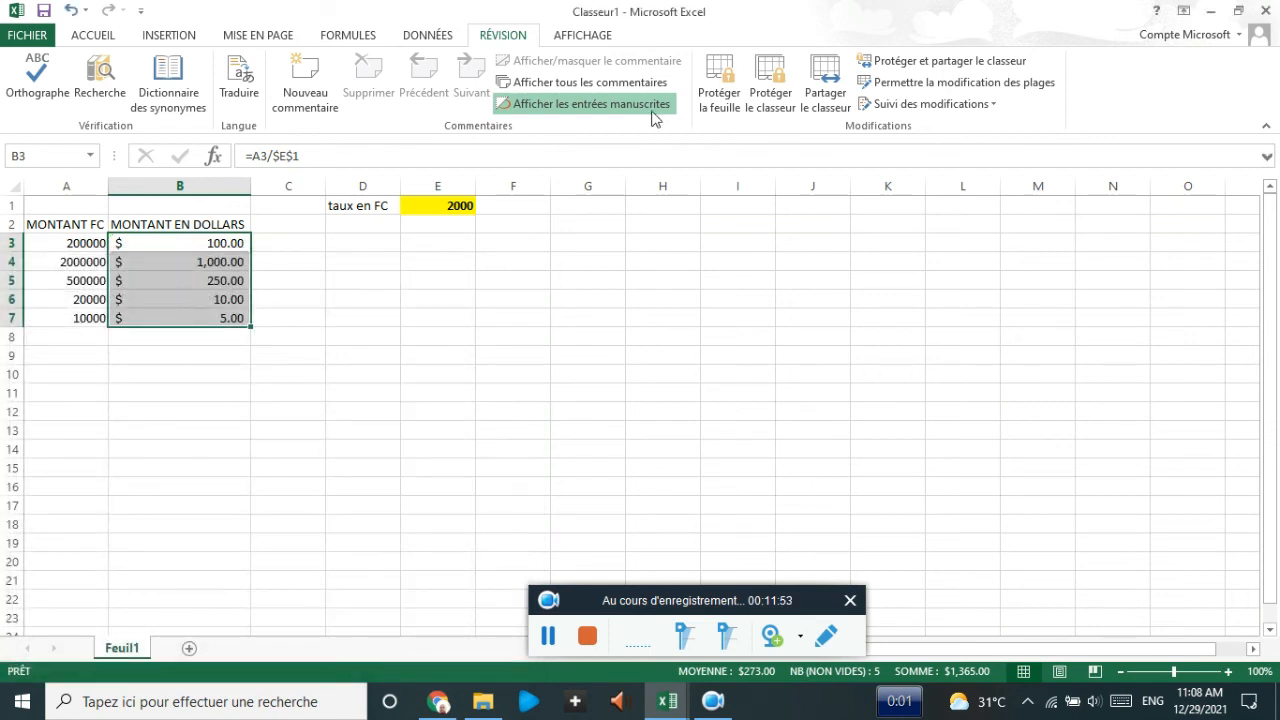
pyautogui.click(727, 90)
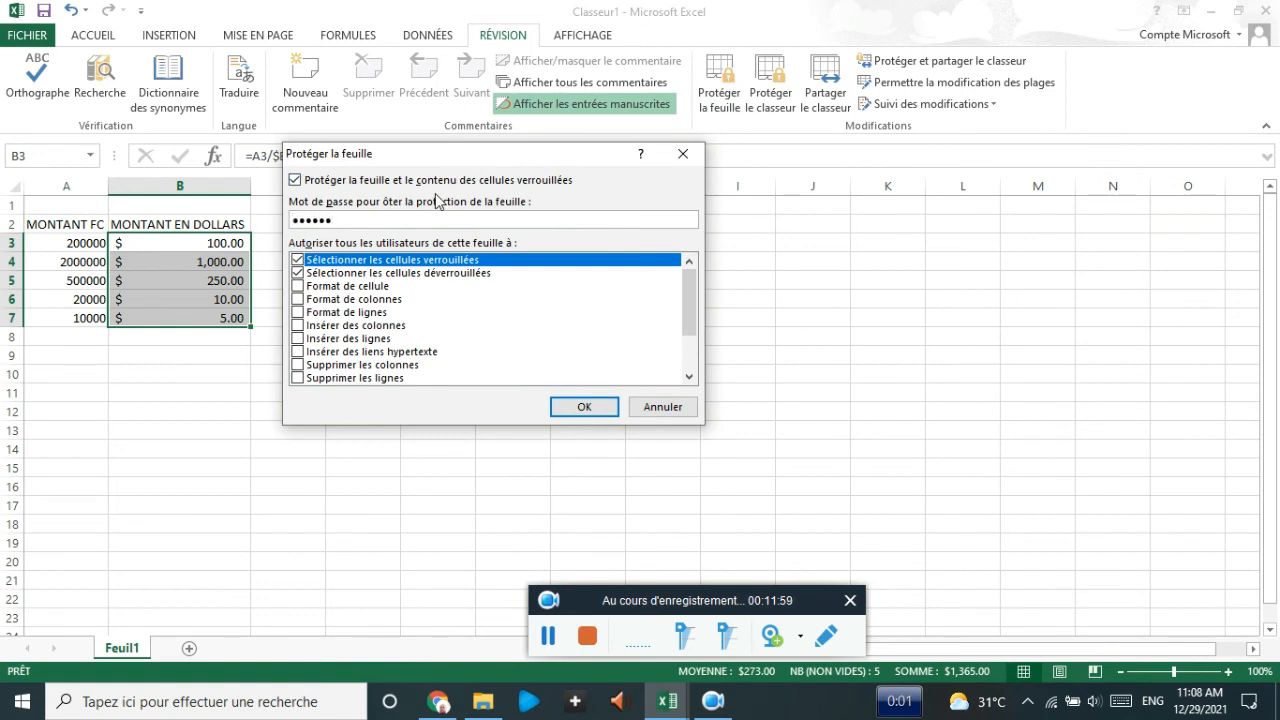
pyautogui.press('Return')
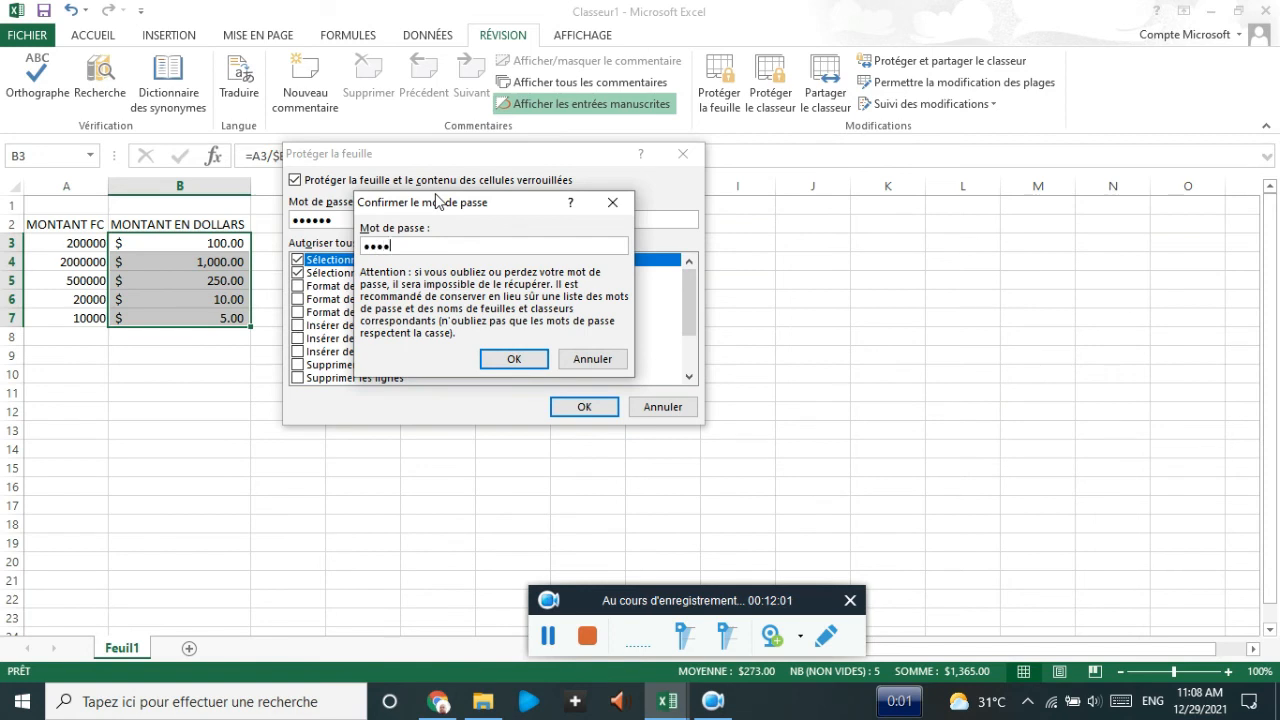
pyautogui.press('Return')
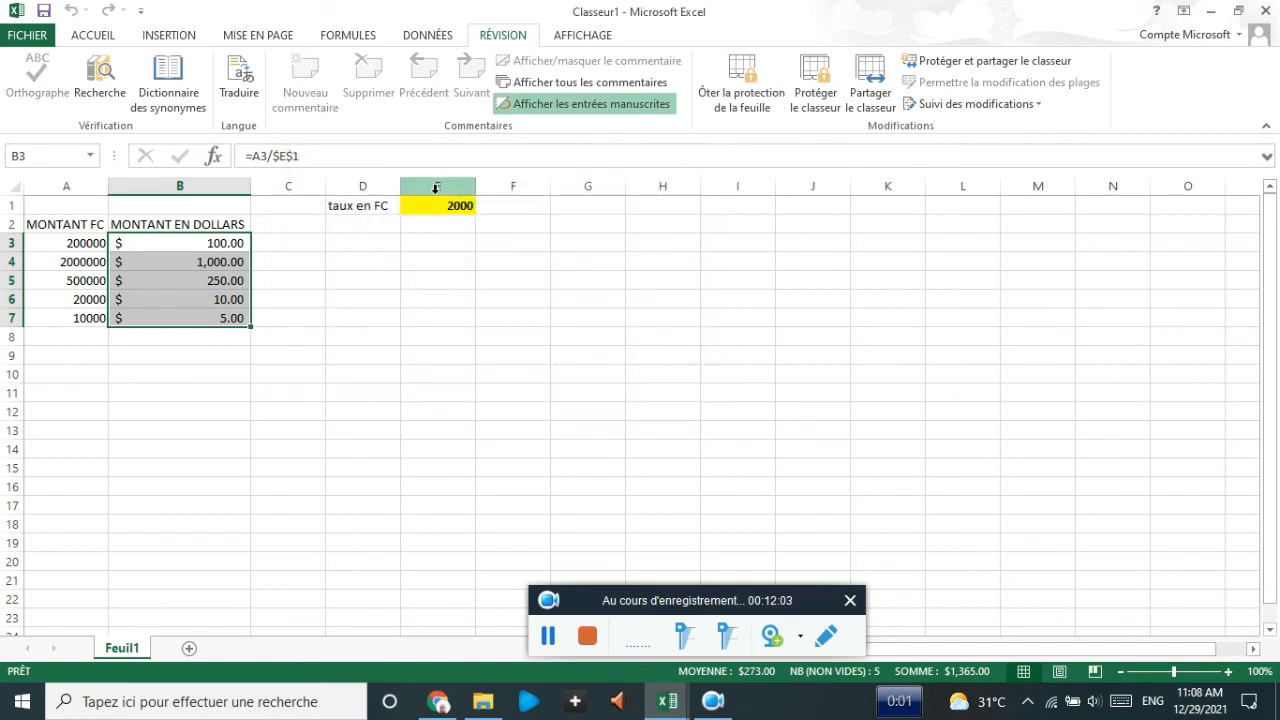
pyautogui.click(342, 253)
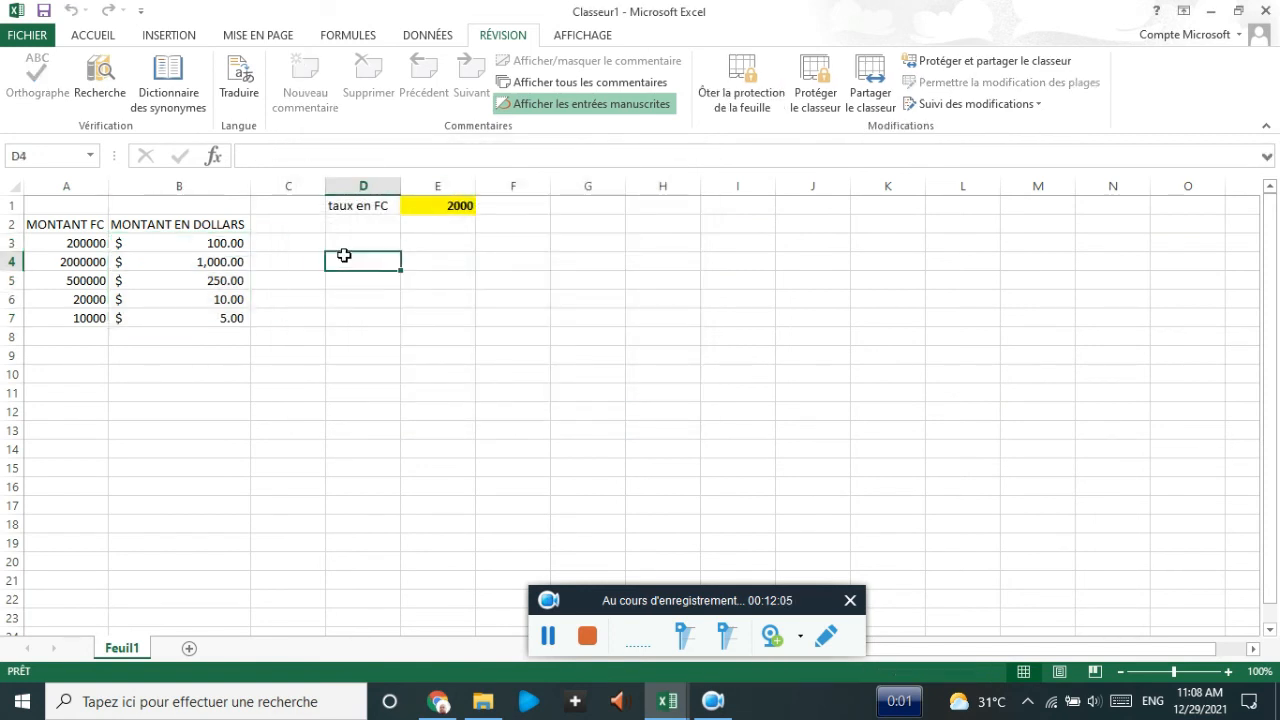
pyautogui.click(214, 245)
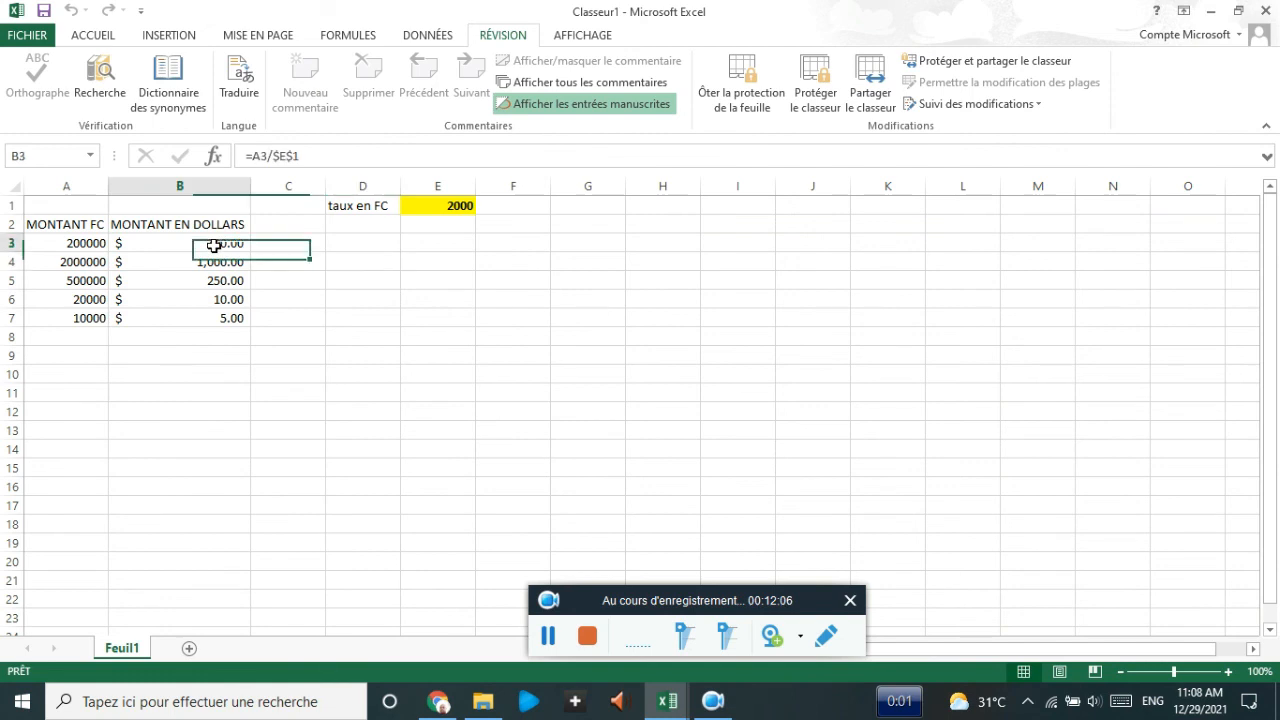
pyautogui.click(295, 158)
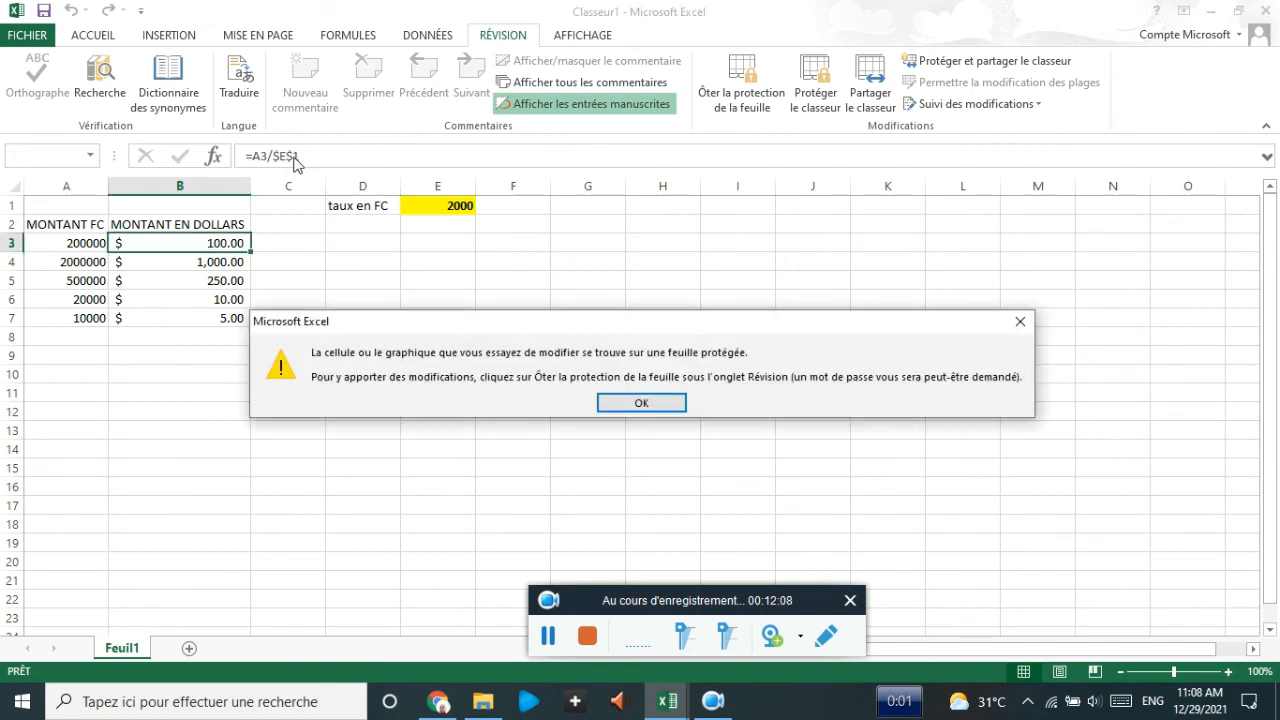
pyautogui.click(643, 404)
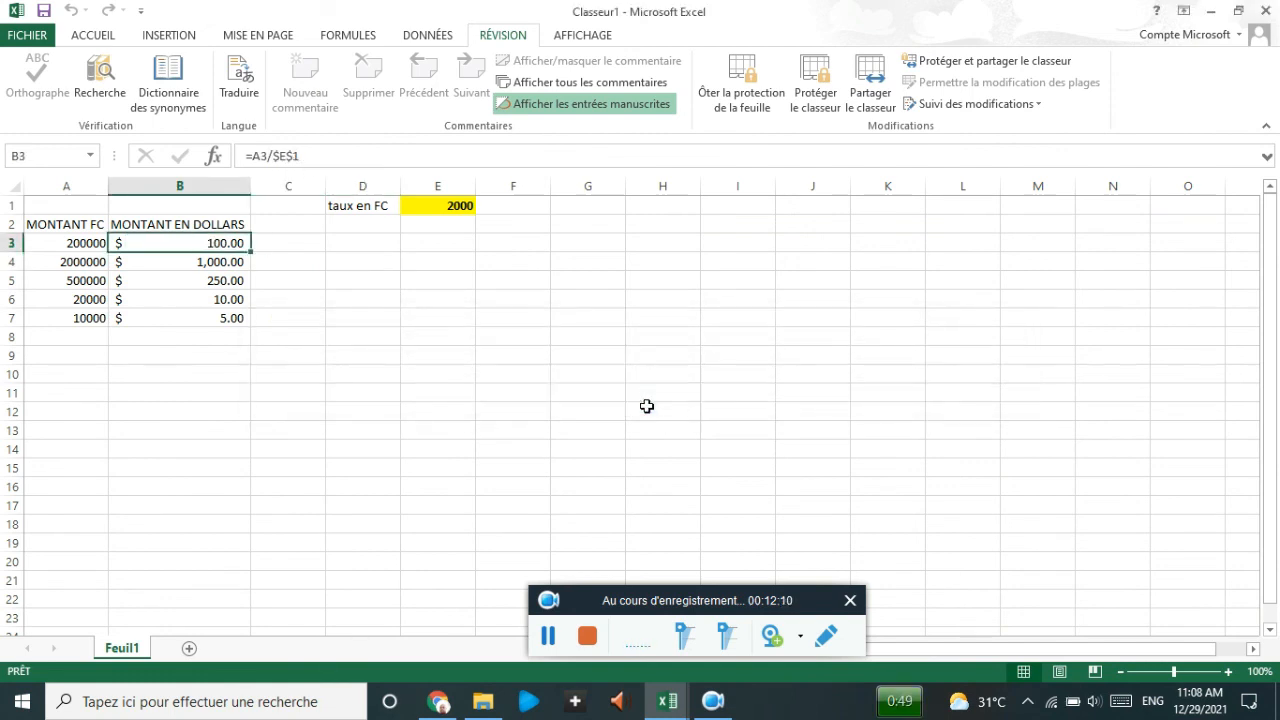
pyautogui.click(210, 261)
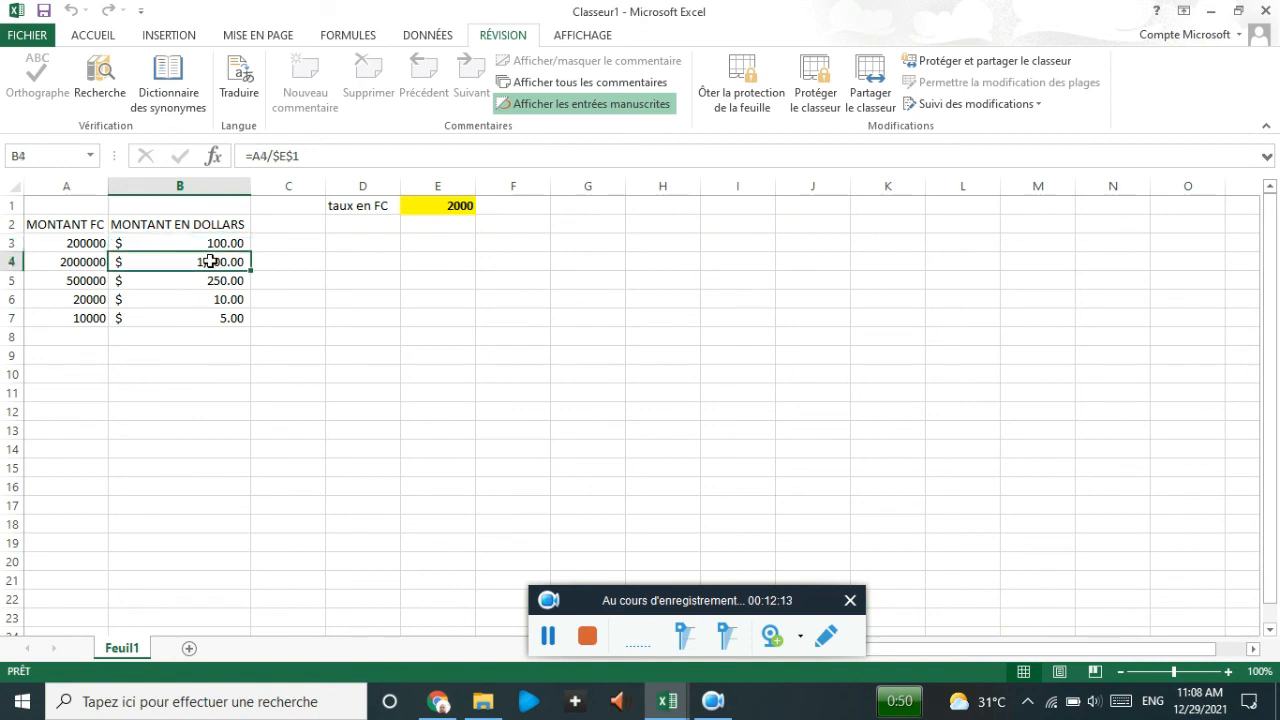
pyautogui.click(207, 279)
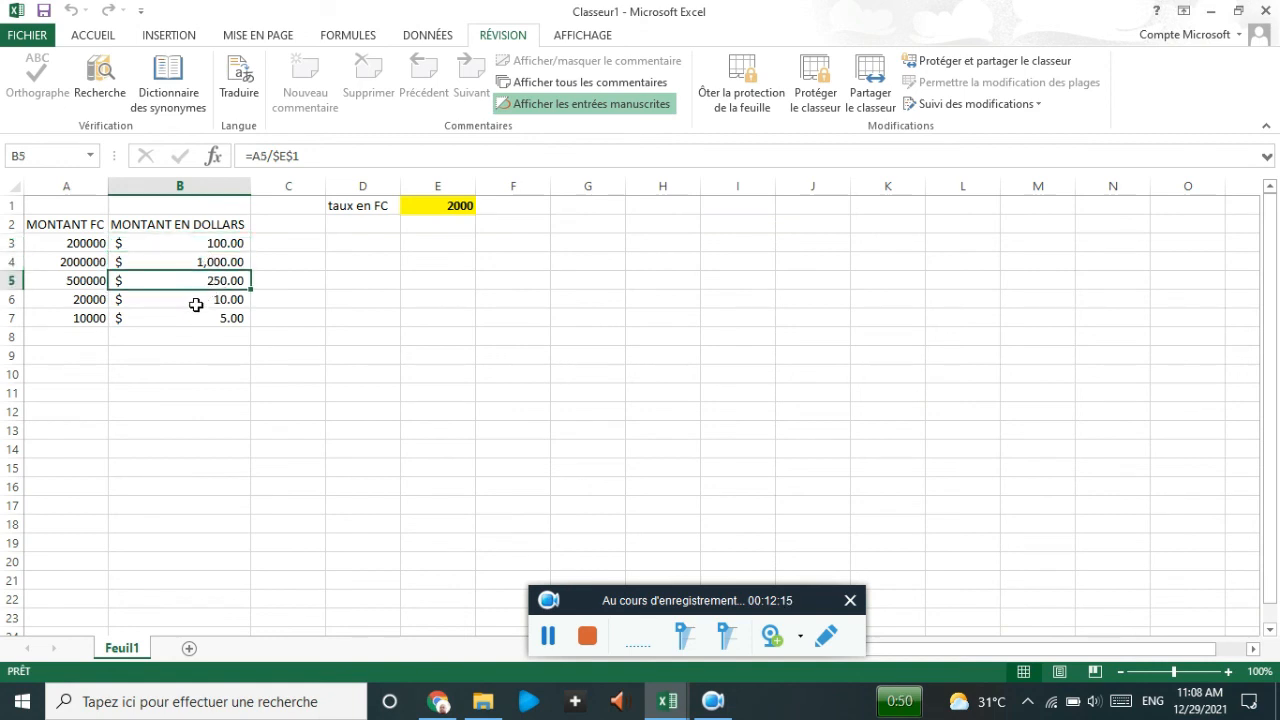
pyautogui.click(196, 306)
pyautogui.doubleClick(201, 305)
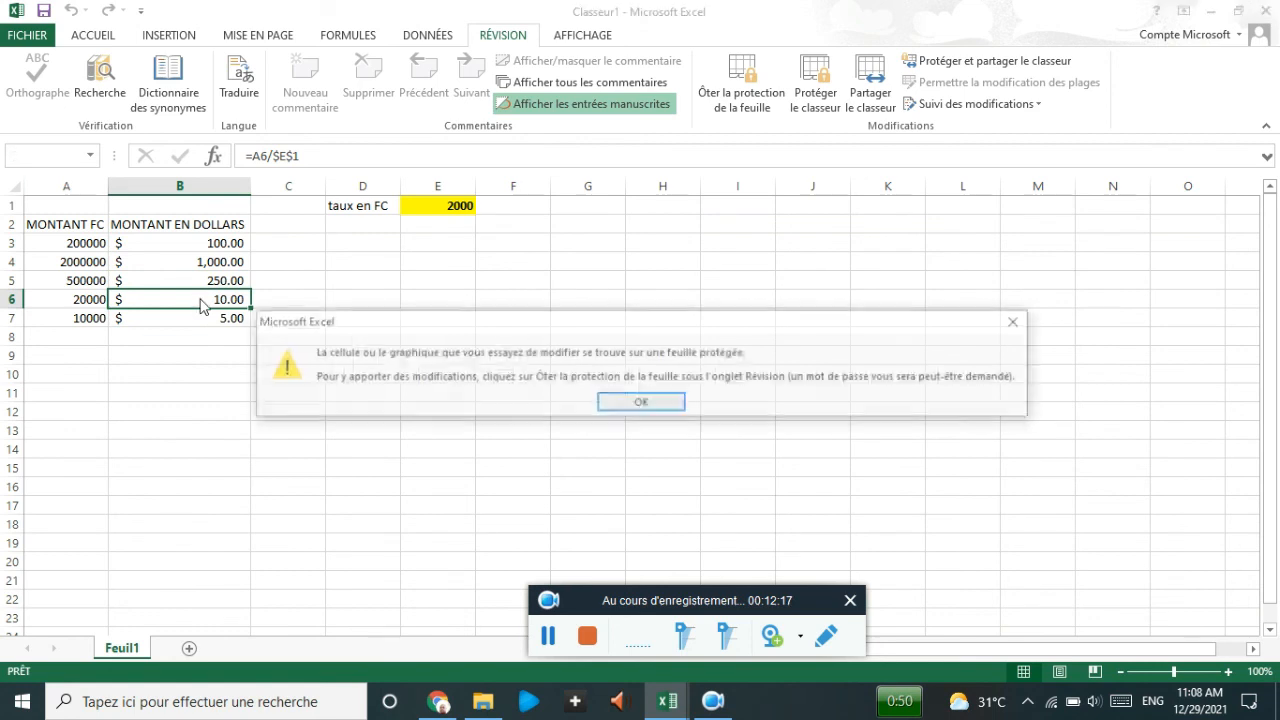
pyautogui.click(640, 401)
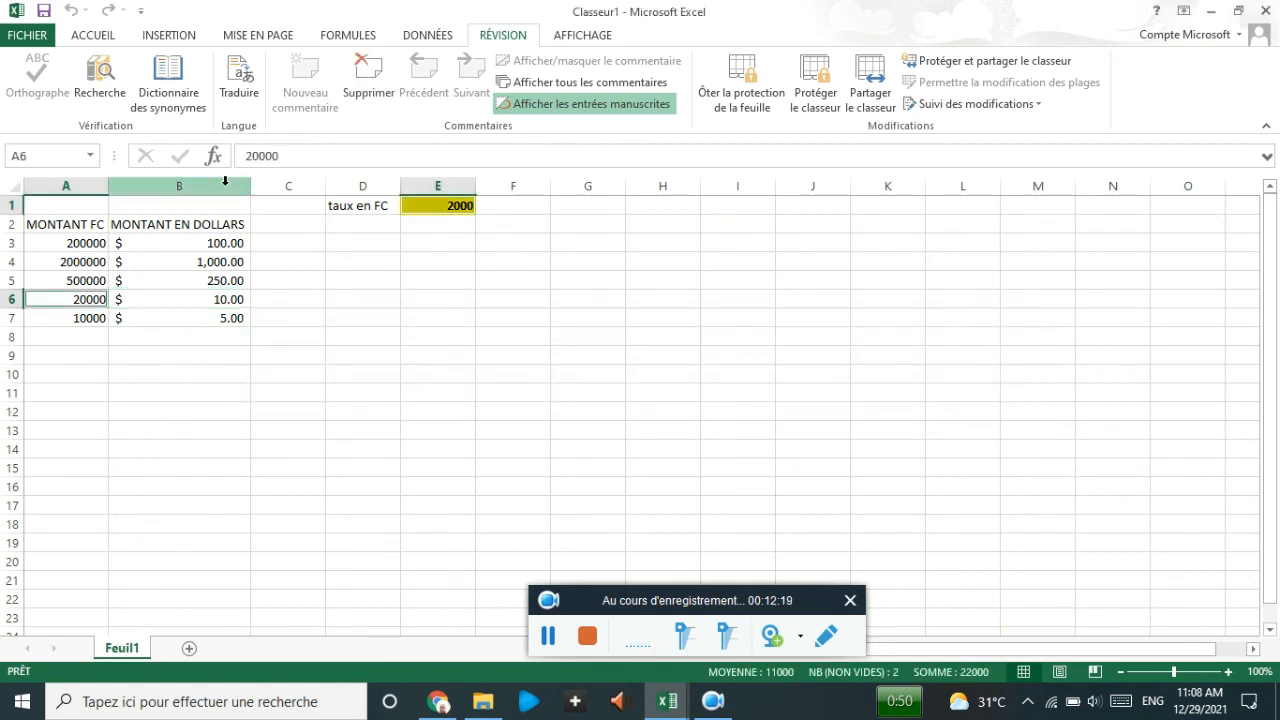
pyautogui.click(212, 279)
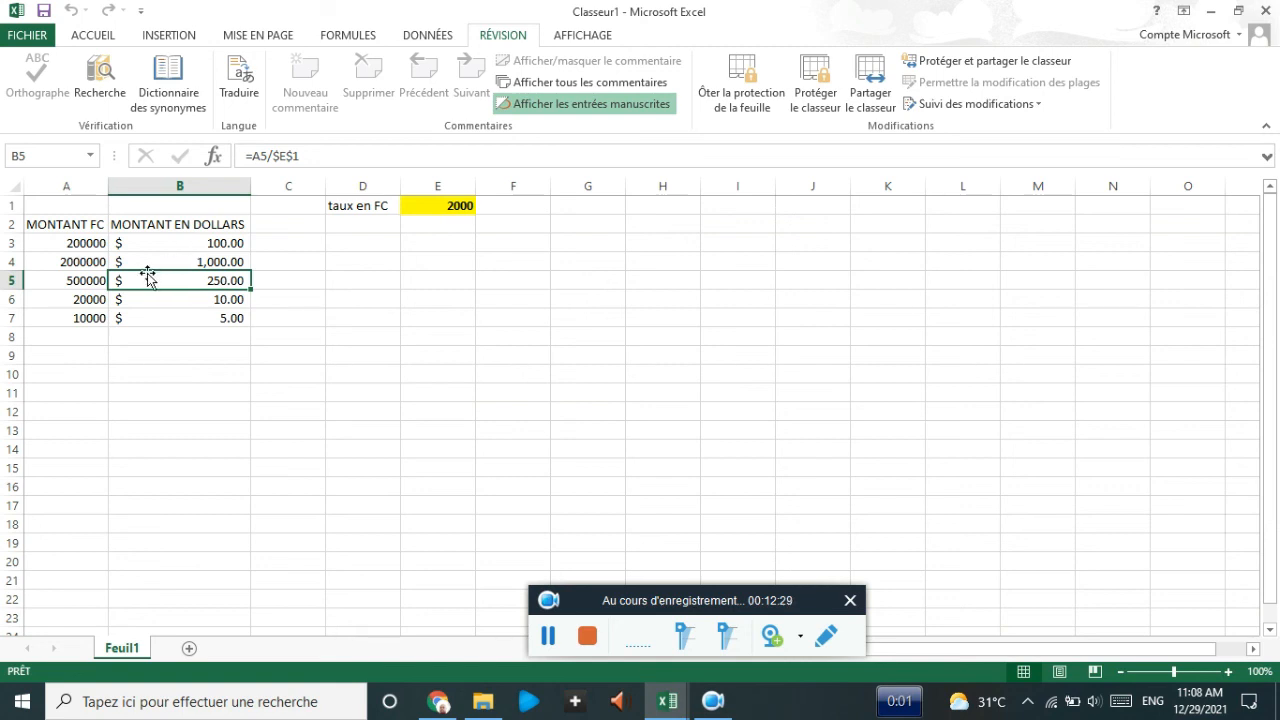
# - Unprotect the sheet with its password and set B3:B7 to Masquée so their formulas are hidden
pyautogui.click(731, 89)
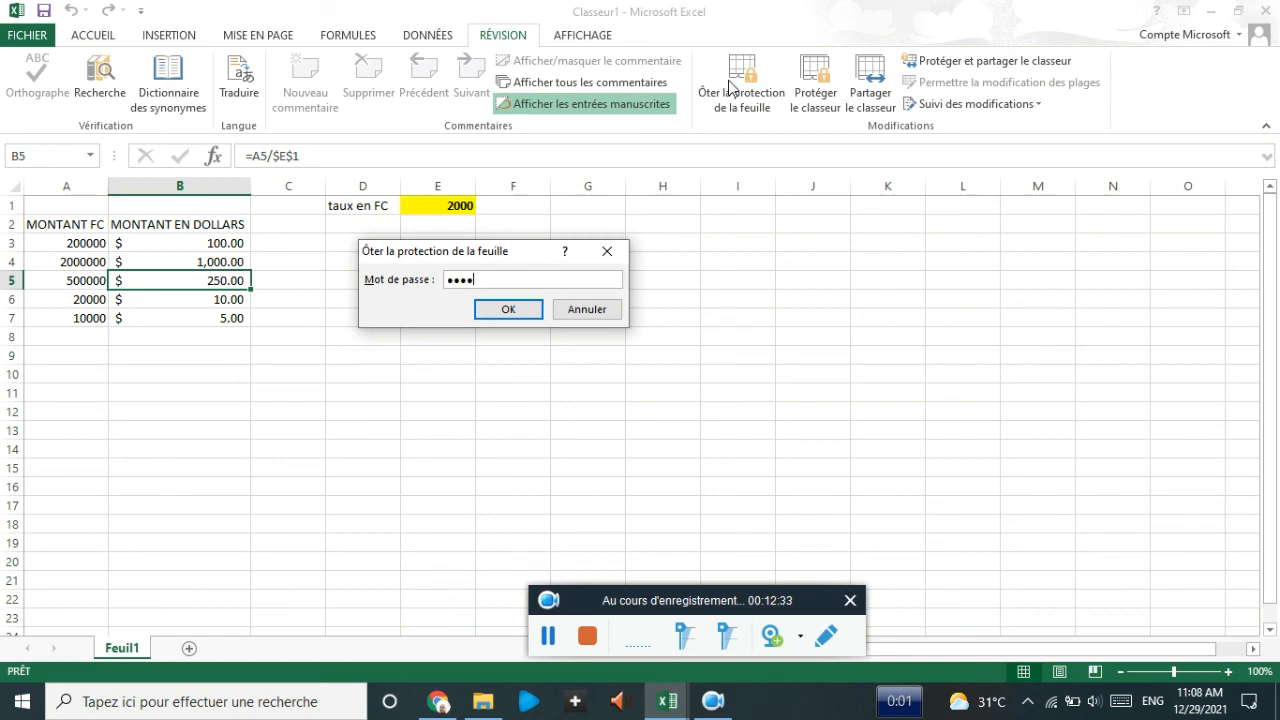
pyautogui.press('Return')
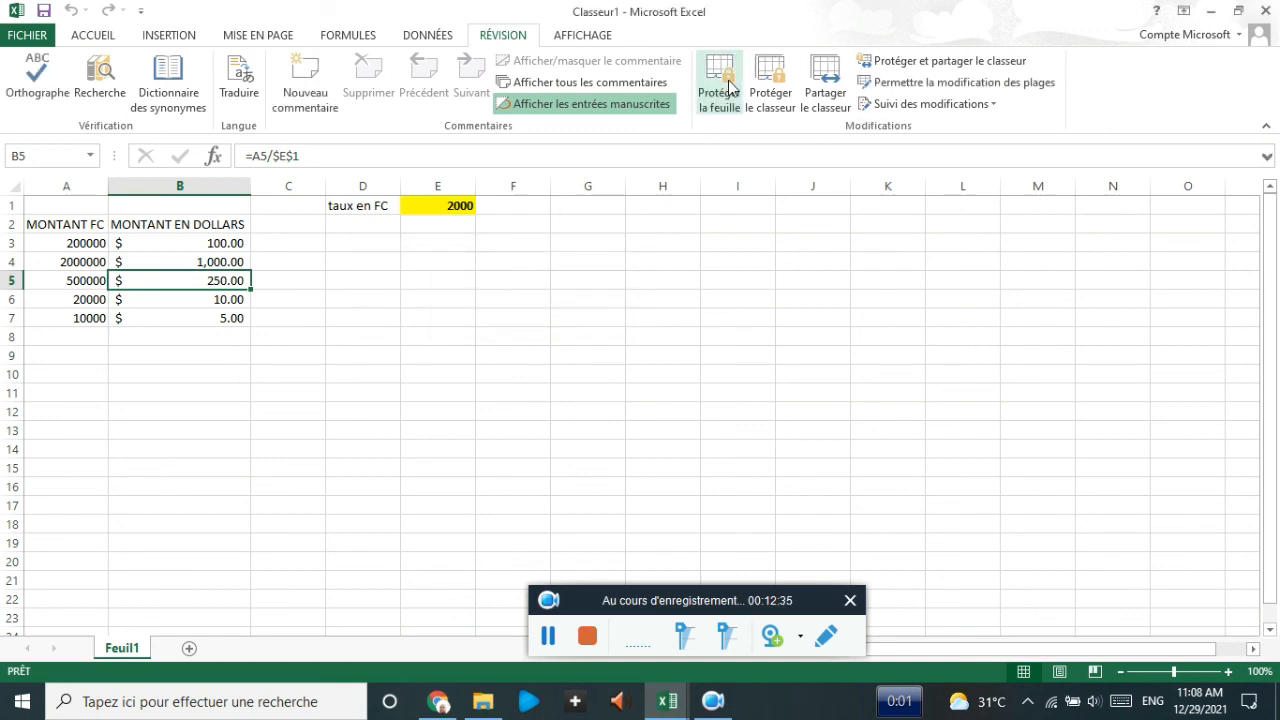
pyautogui.click(196, 243)
pyautogui.moveTo(196, 243); pyautogui.dragTo(202, 318)
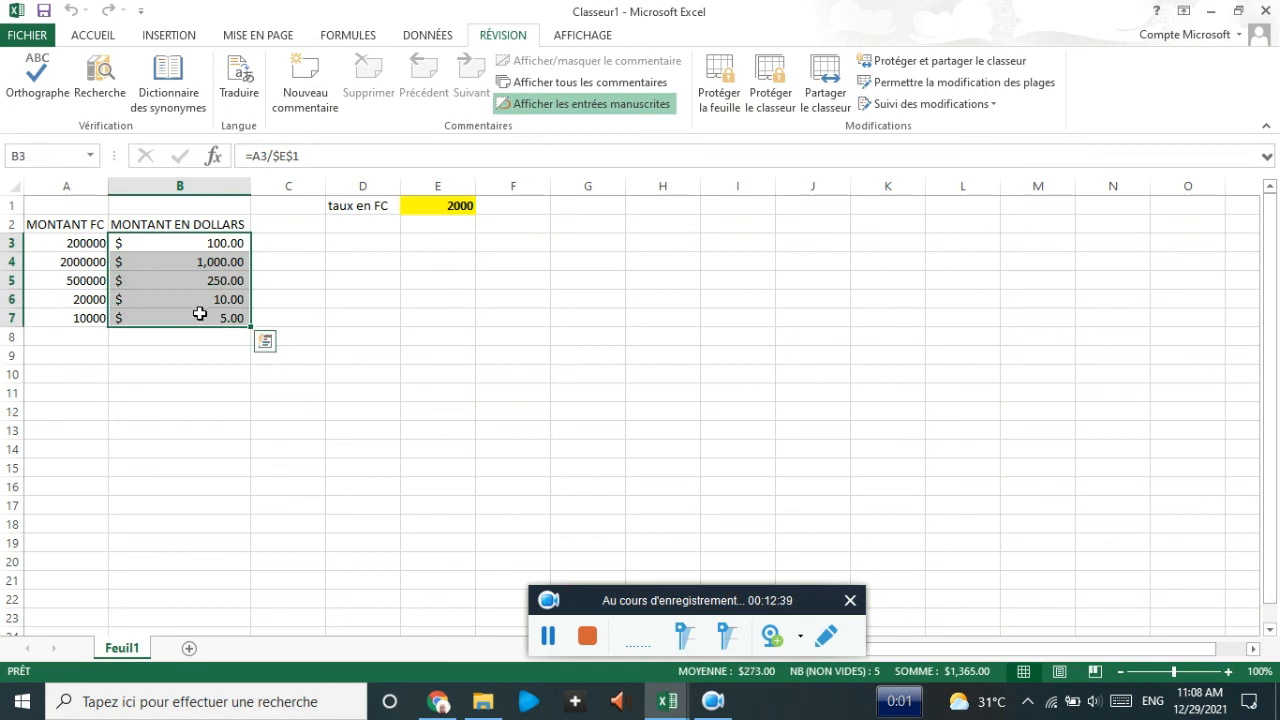
pyautogui.rightClick(203, 318)
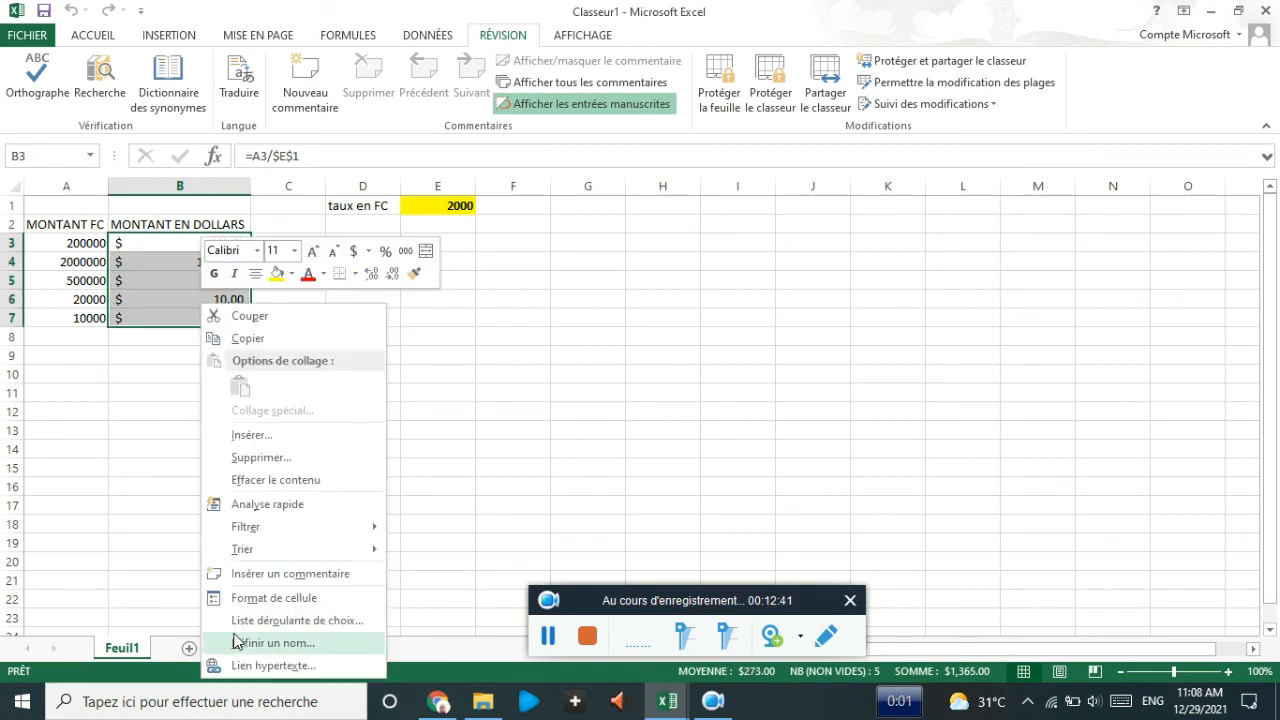
pyautogui.click(275, 597)
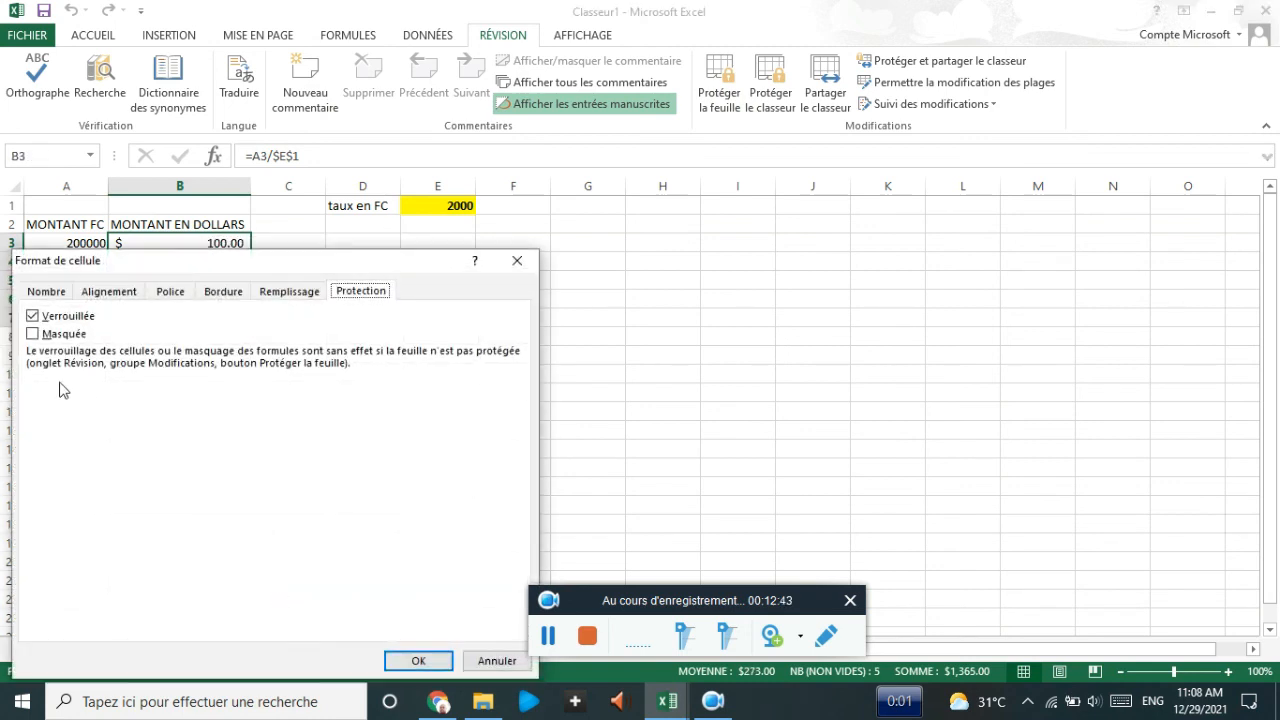
pyautogui.click(33, 334)
pyautogui.click(417, 662)
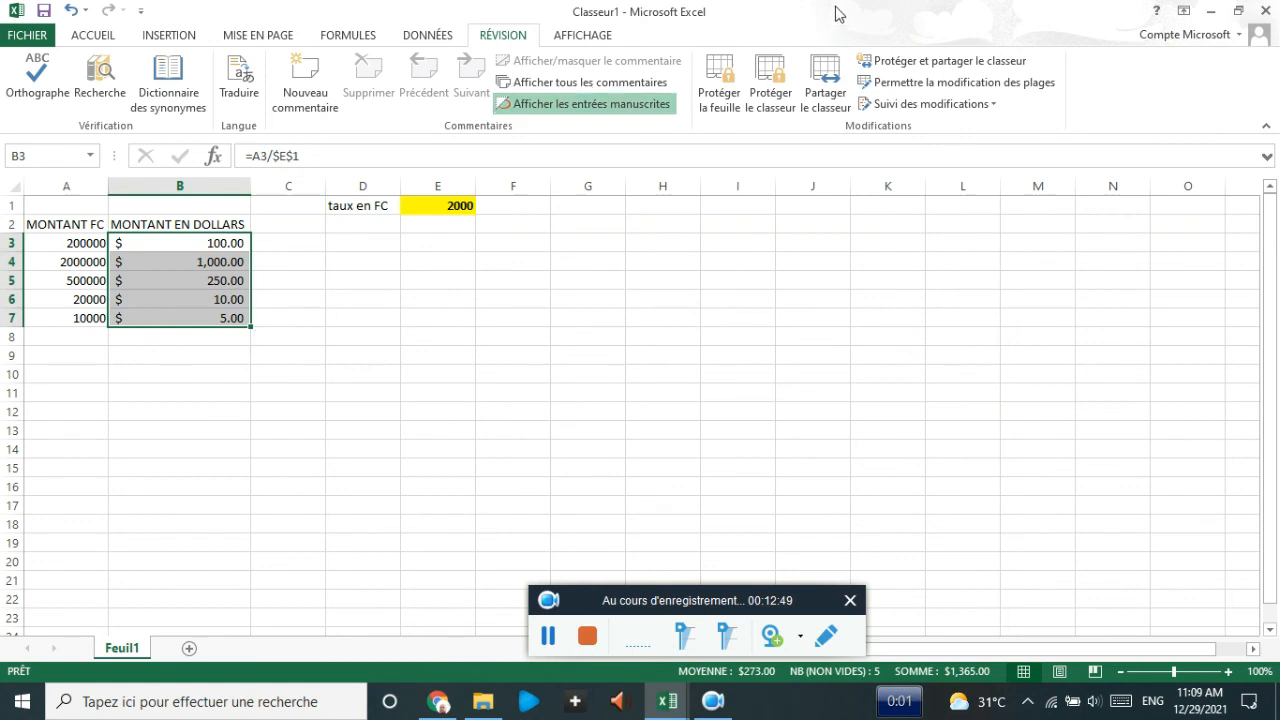
# - Protect the sheet again, entering and confirming the sheet password
pyautogui.click(721, 84)
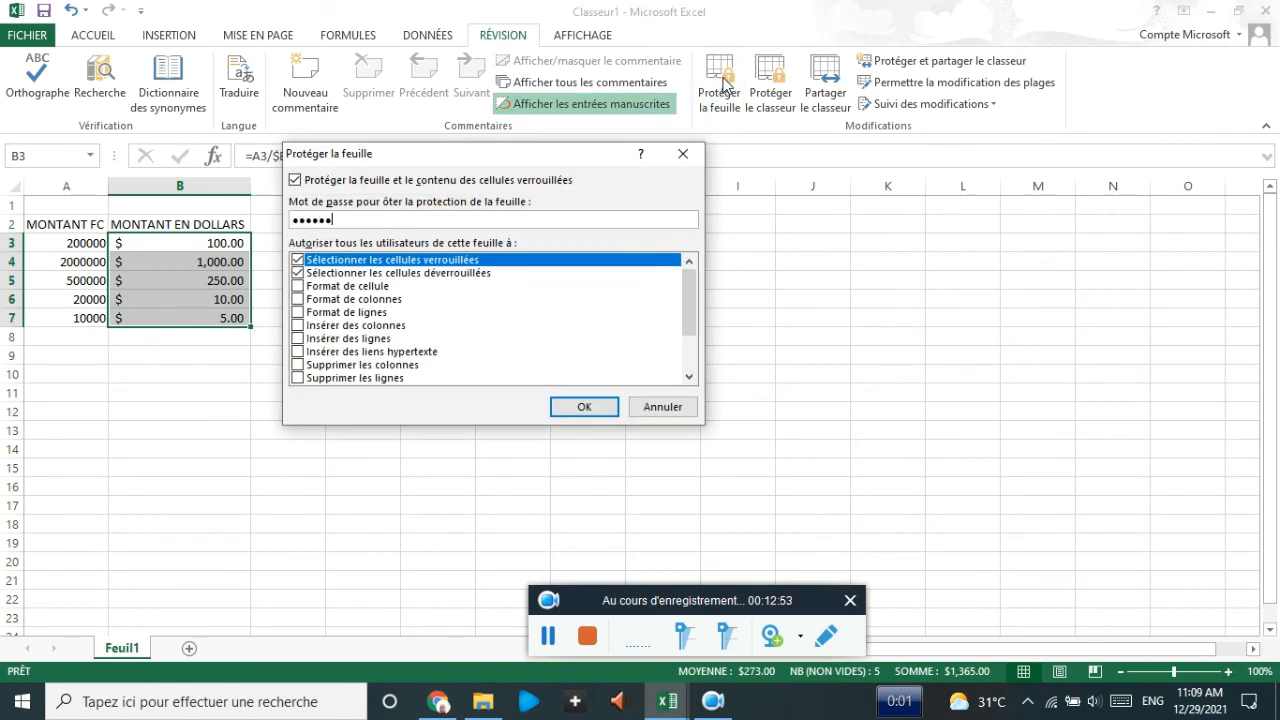
pyautogui.press('Return')
pyautogui.write('1')
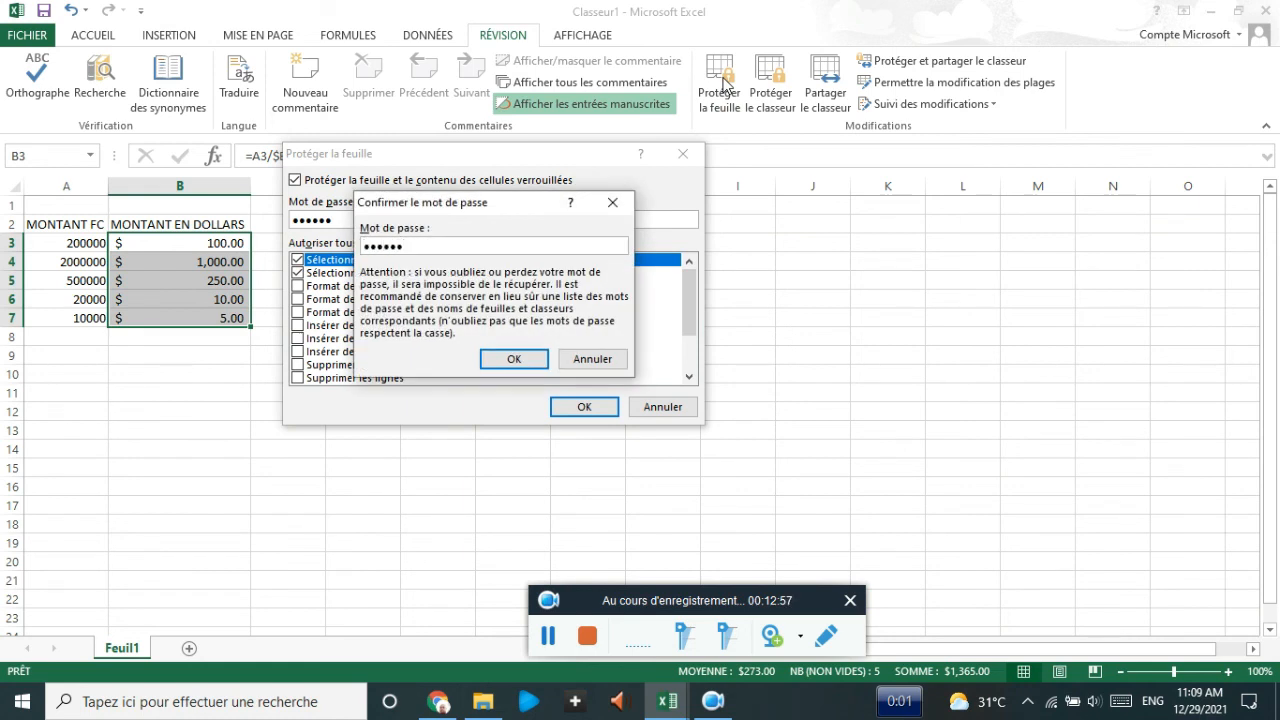
pyautogui.press('Return')
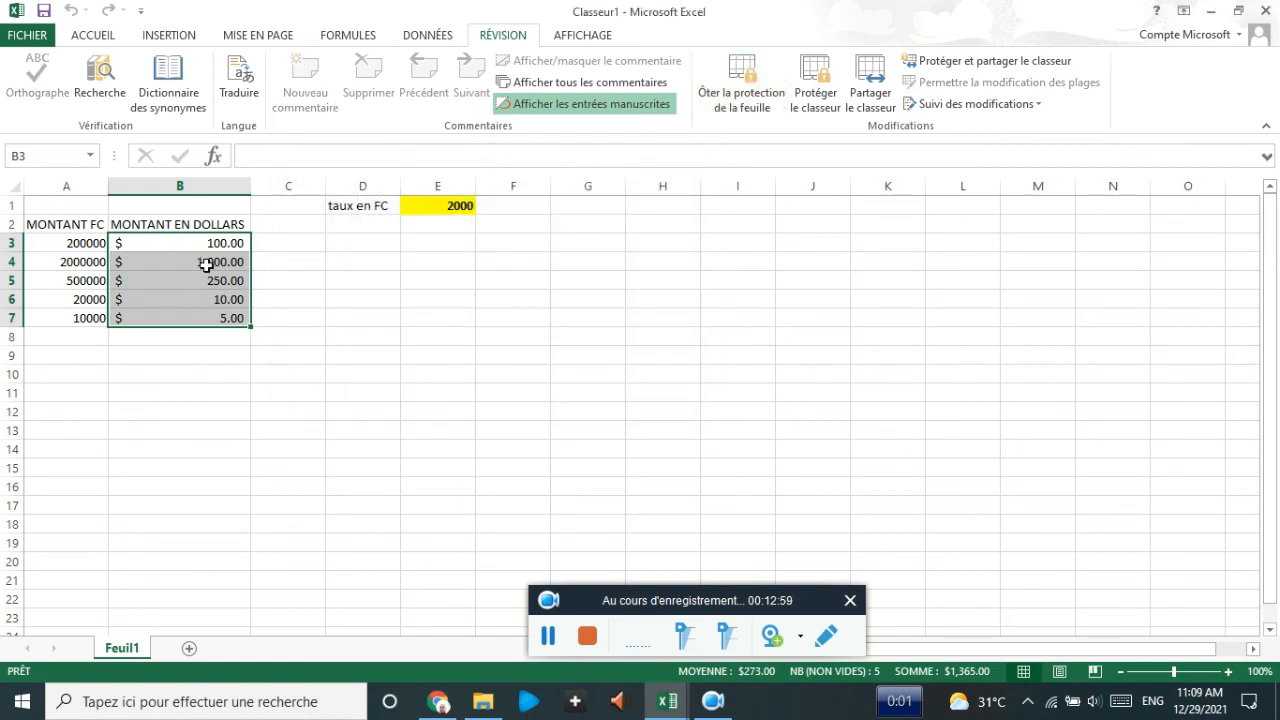
# - Check that the formulas in B3 through B6 are now hidden
pyautogui.click(195, 243)
pyautogui.click(193, 262)
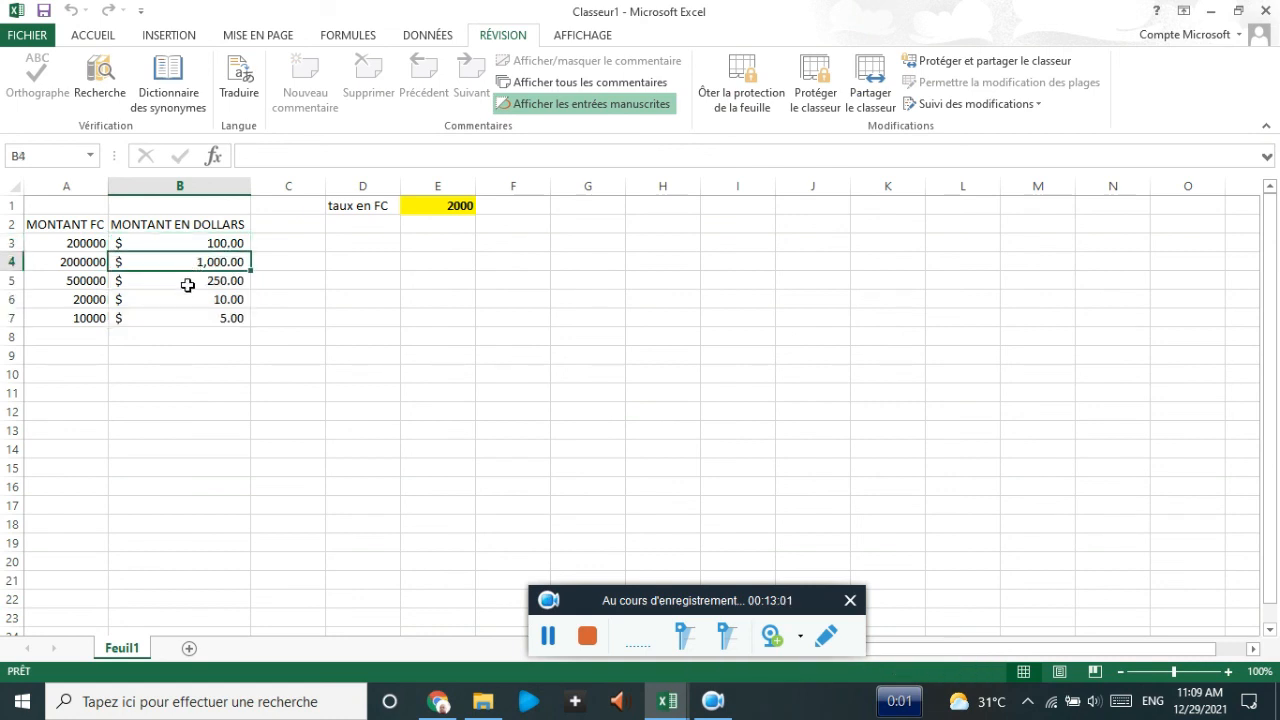
pyautogui.click(187, 284)
pyautogui.click(184, 298)
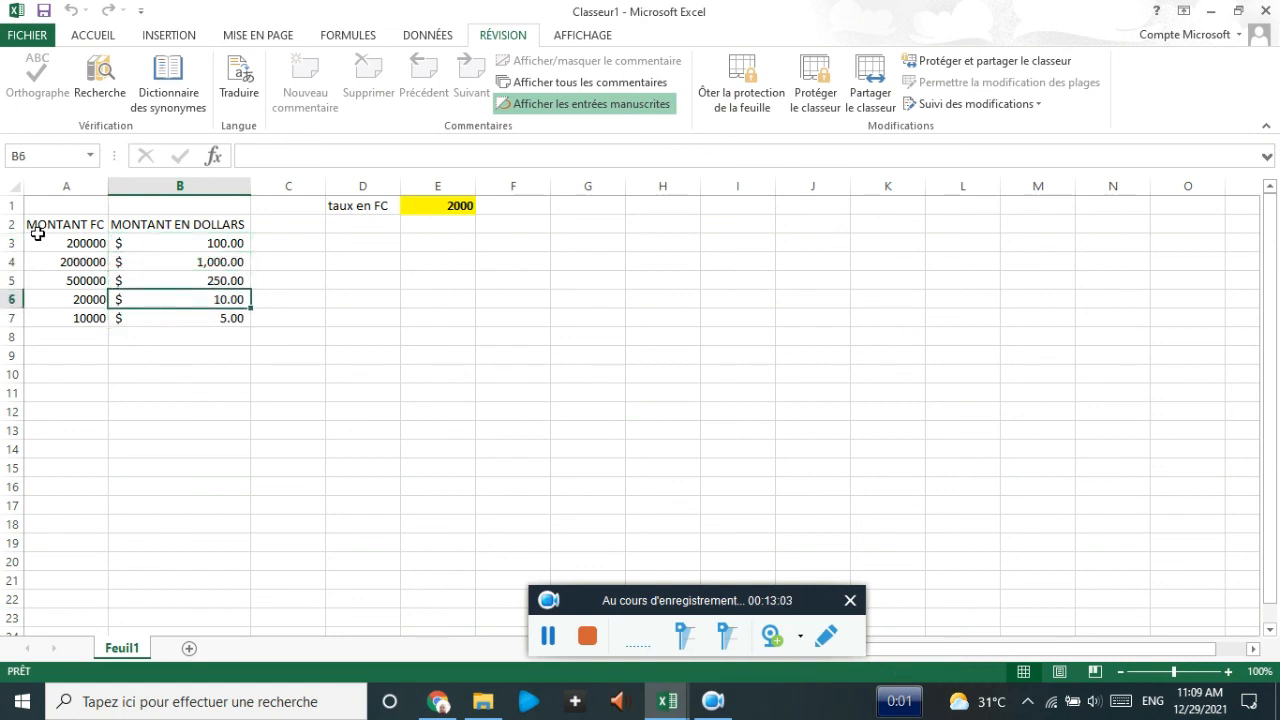
# - Change the amount in A3 to 400000
pyautogui.click(61, 240)
pyautogui.write('4')
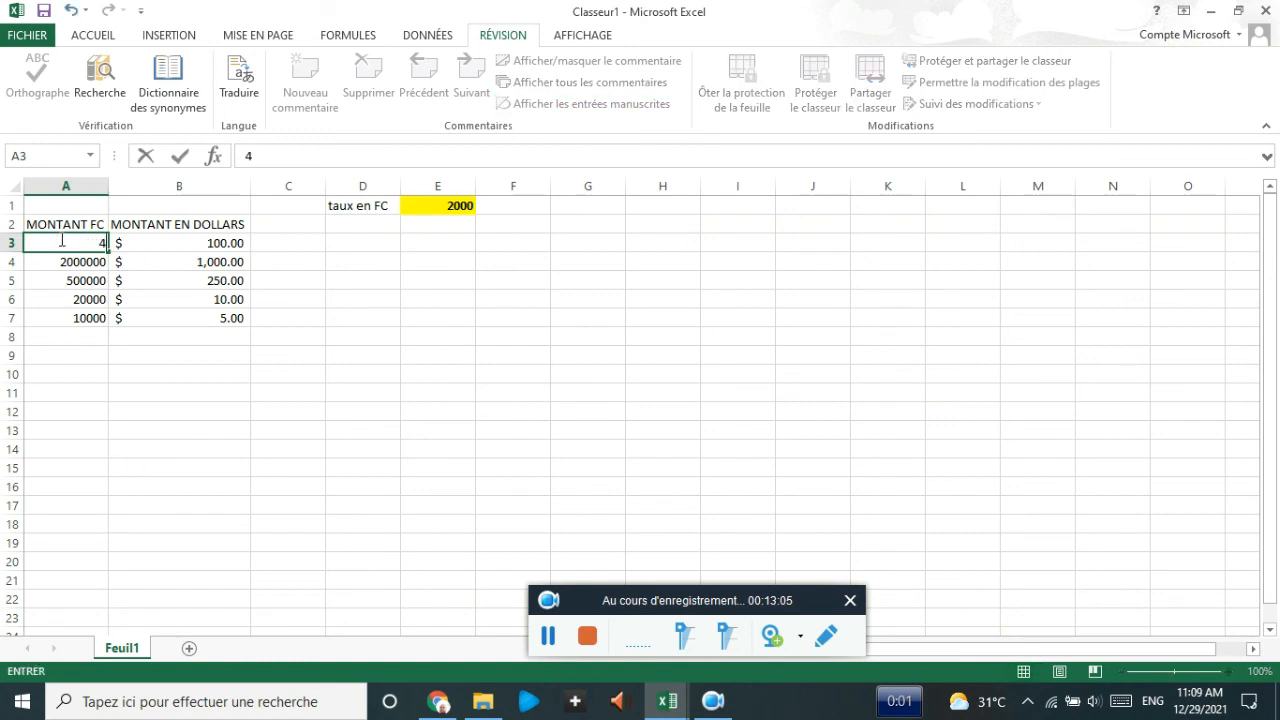
pyautogui.write('00000')
pyautogui.press('Return')
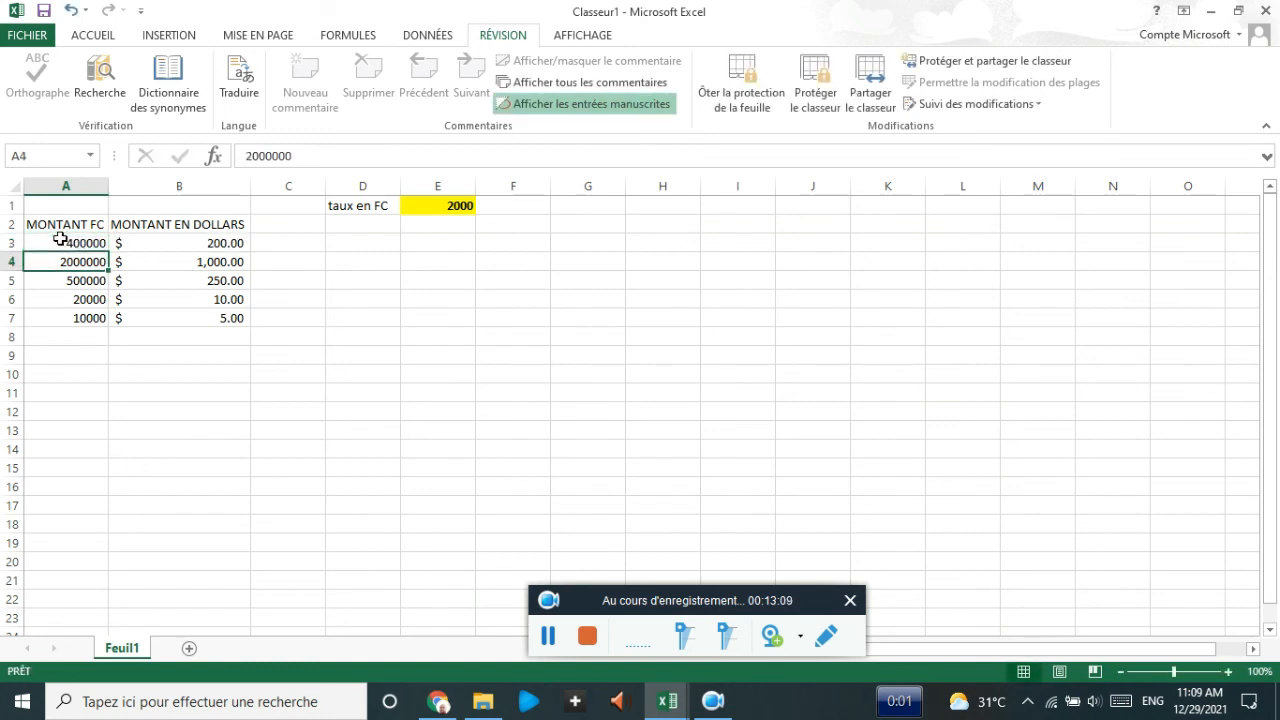
# - Try editing B3, dismiss the protected-sheet warning, and confirm B4:B7 stay locked and hidden
pyautogui.click(136, 243)
pyautogui.click(268, 164)
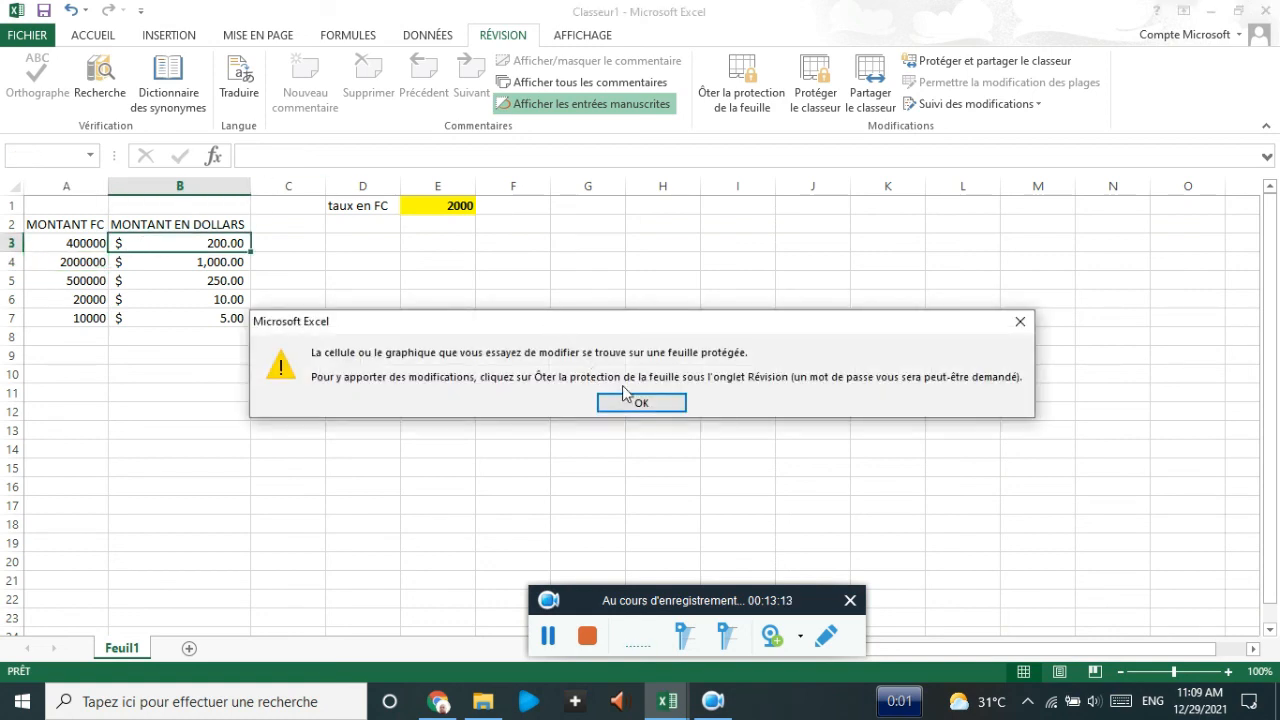
pyautogui.click(628, 398)
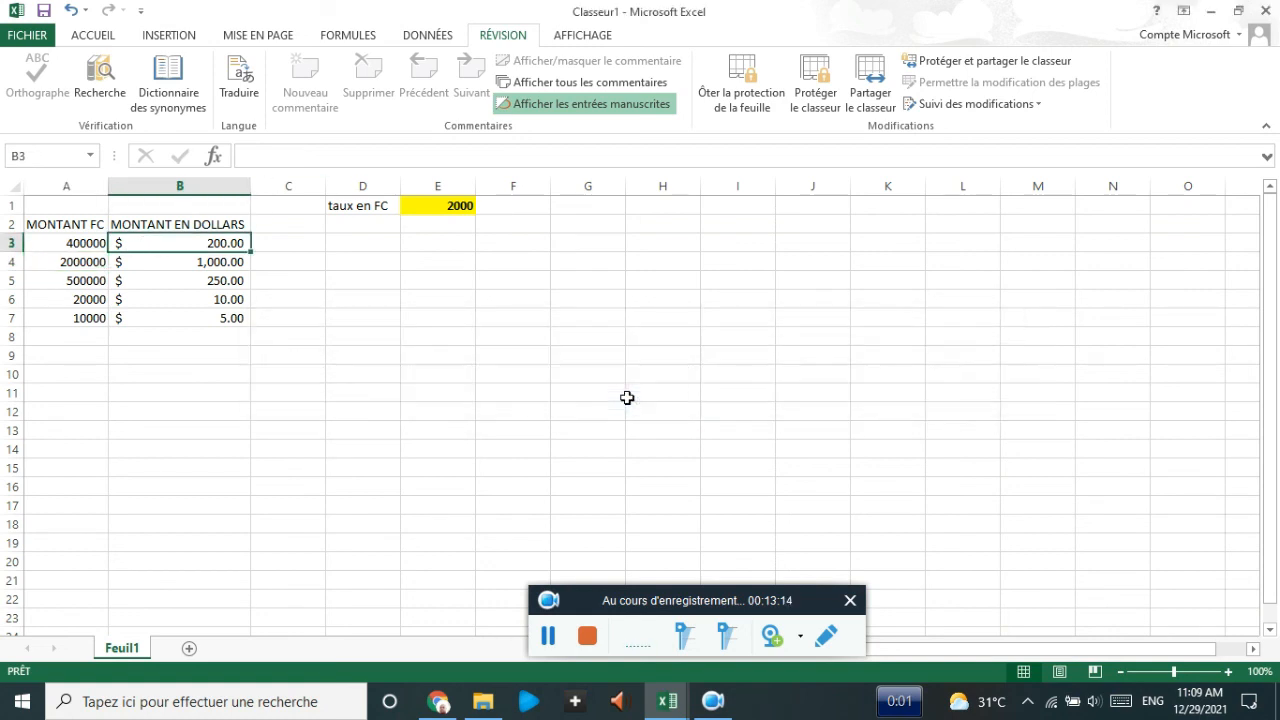
pyautogui.click(177, 257)
pyautogui.click(181, 285)
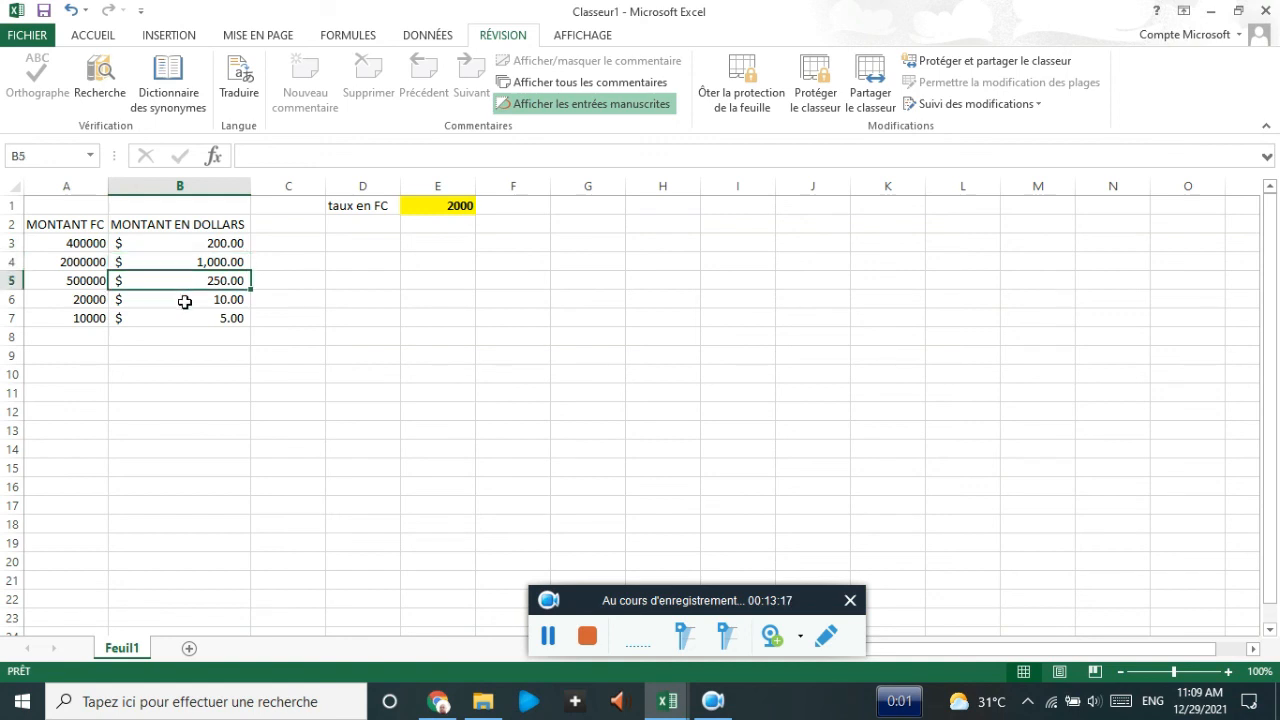
pyautogui.click(185, 301)
pyautogui.click(173, 316)
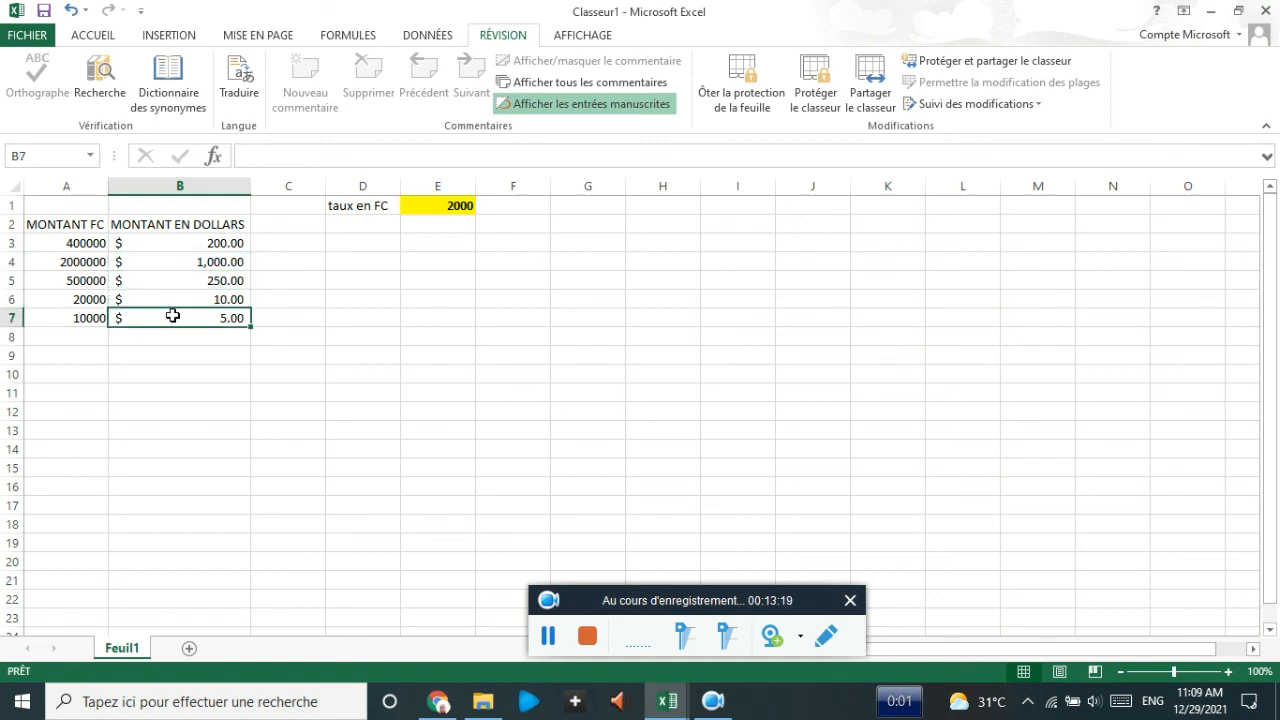
pyautogui.click(173, 298)
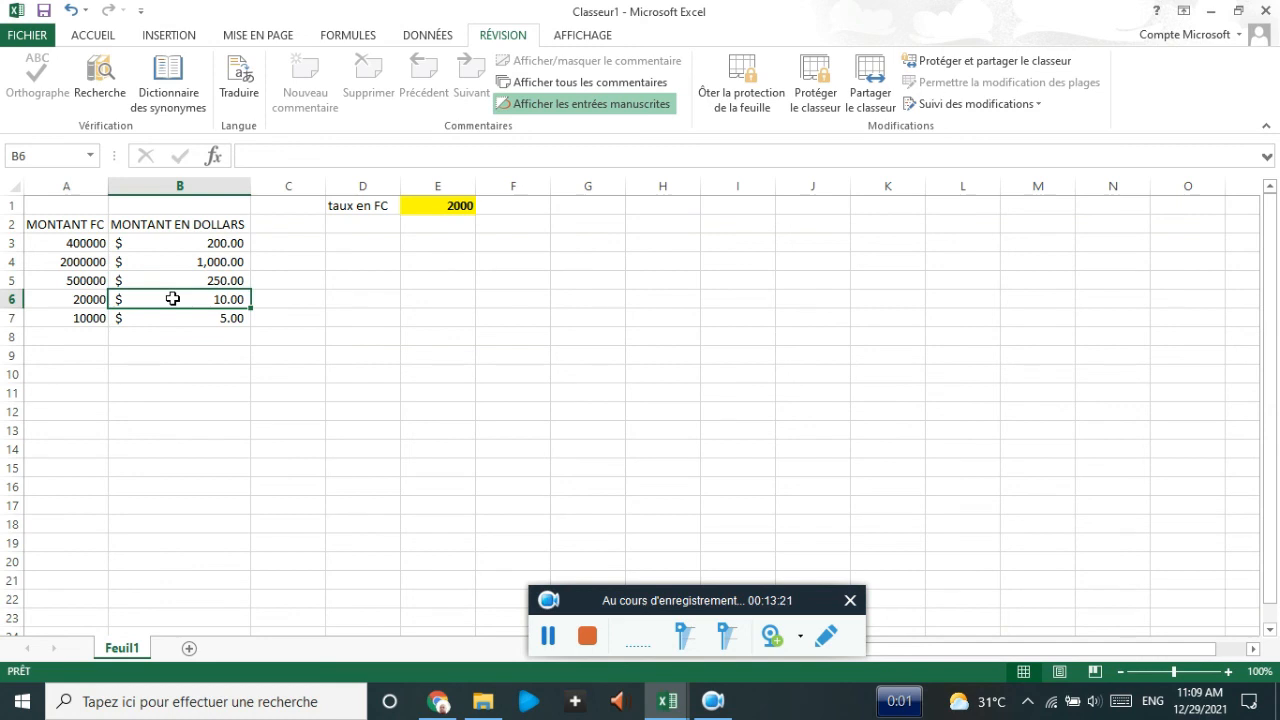